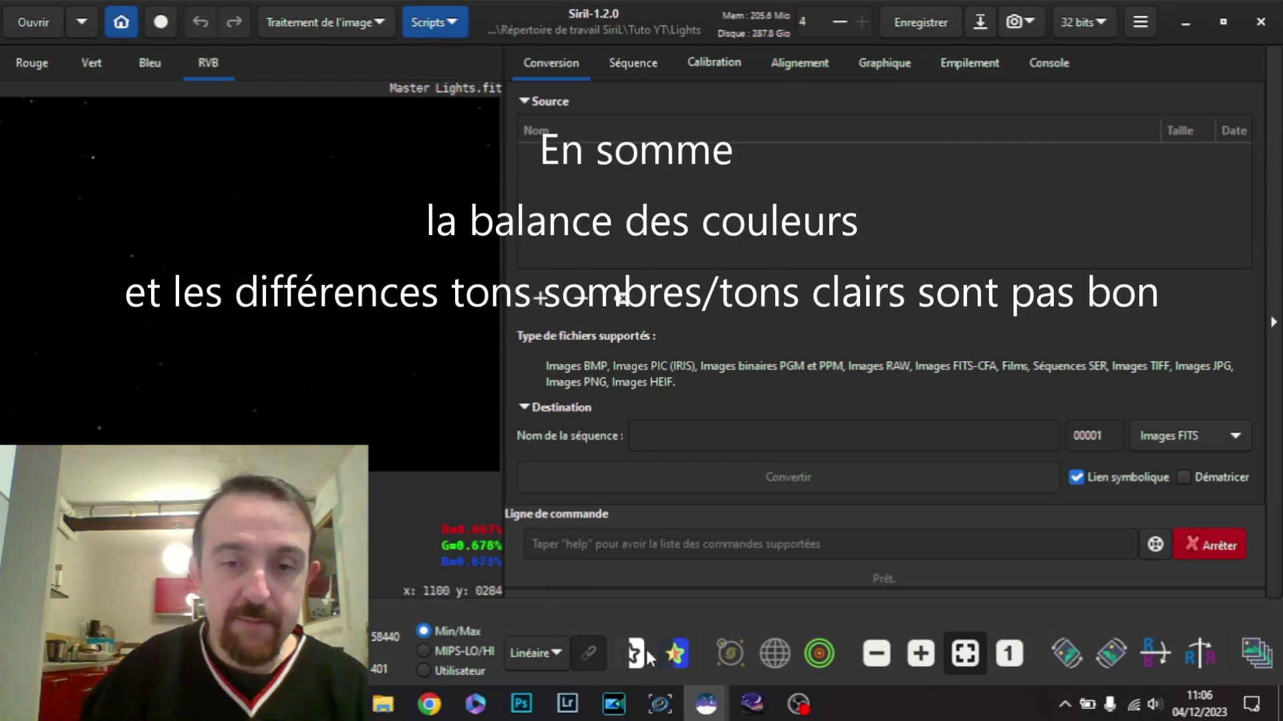
- Set the display mode to Auto ajustement and check the background gradient with a temporary false-colour rendering
click(549, 652)
click(566, 572)
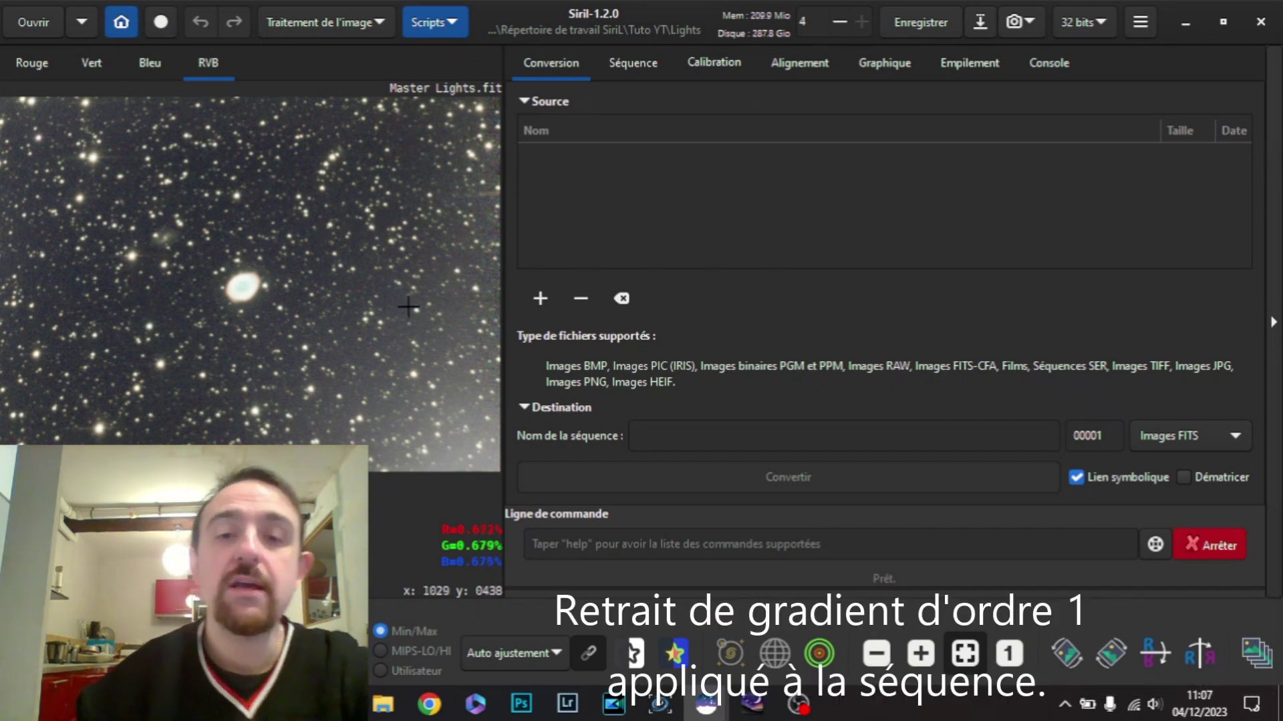
click(688, 660)
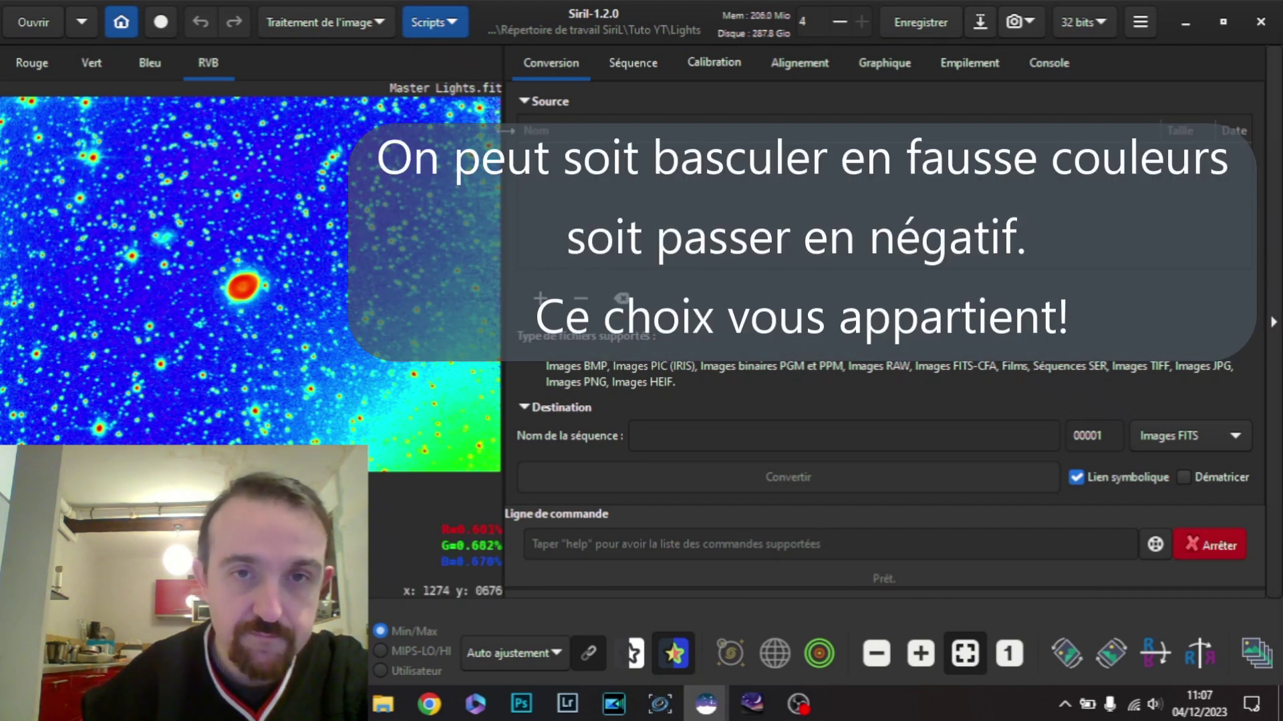
click(674, 653)
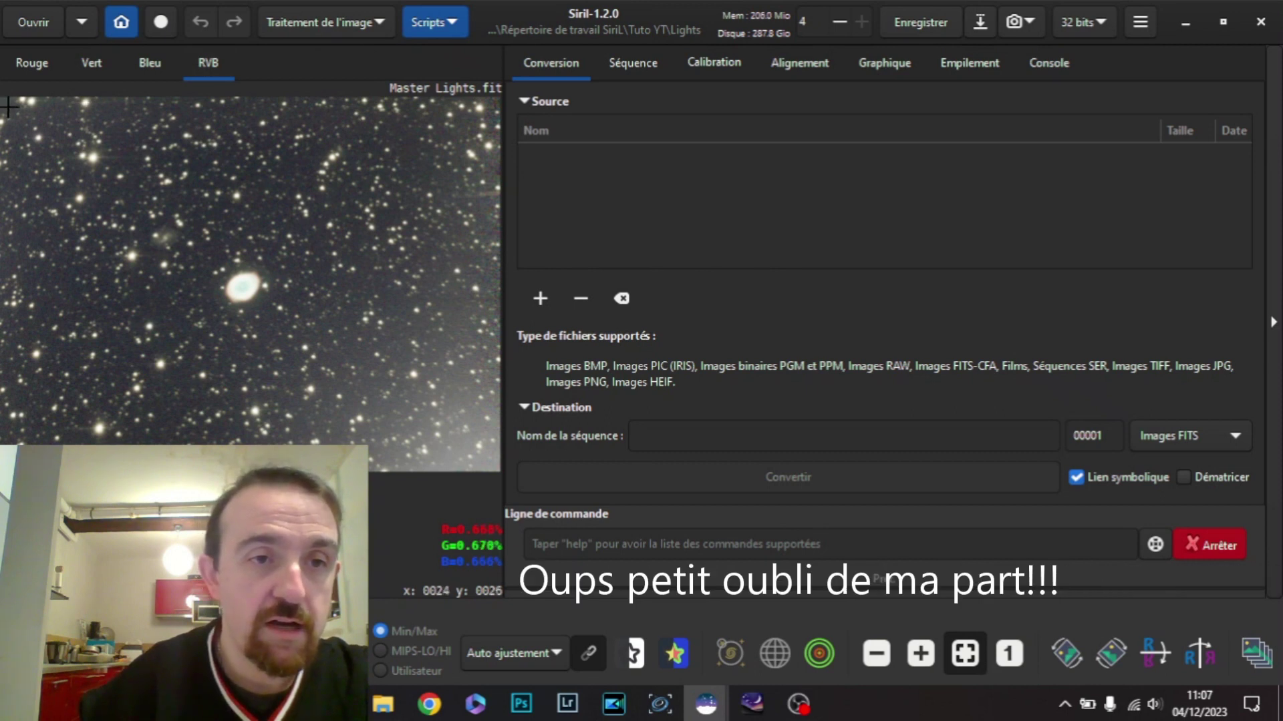
- Crop the image to a selection just inside its edges, trimming a thin border on all sides
drag(7, 103, 493, 465)
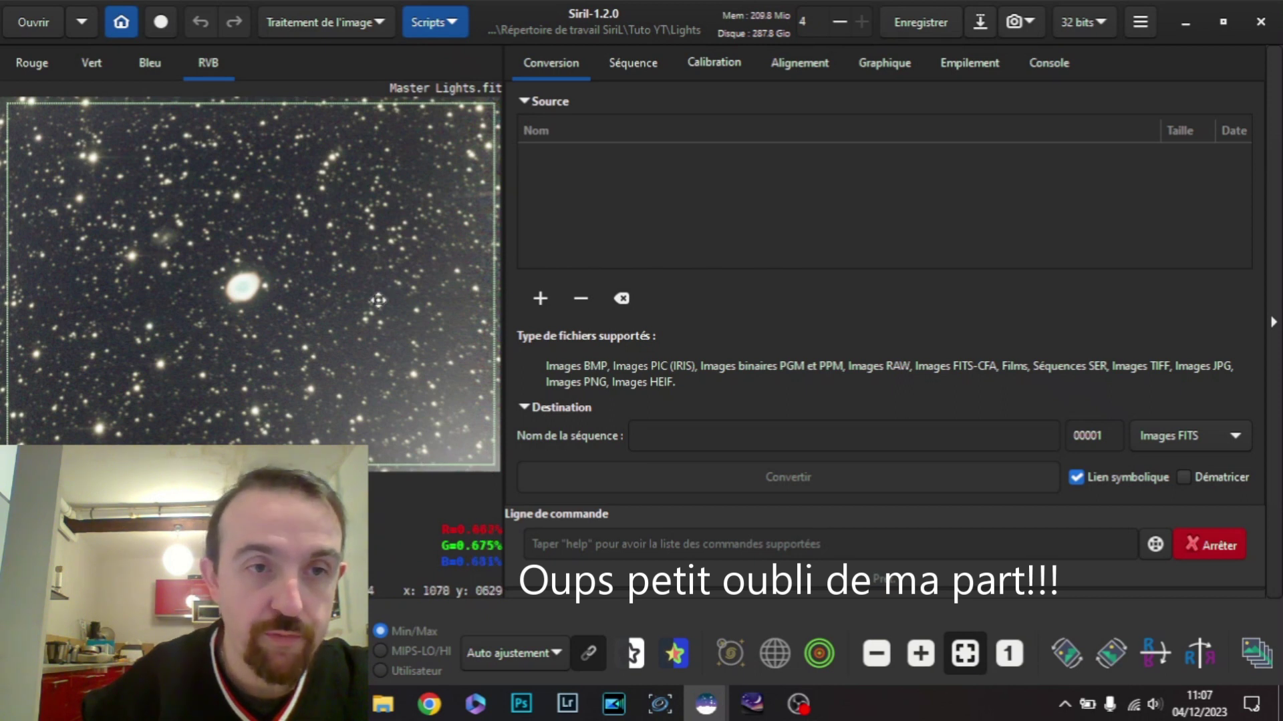
right_click(224, 229)
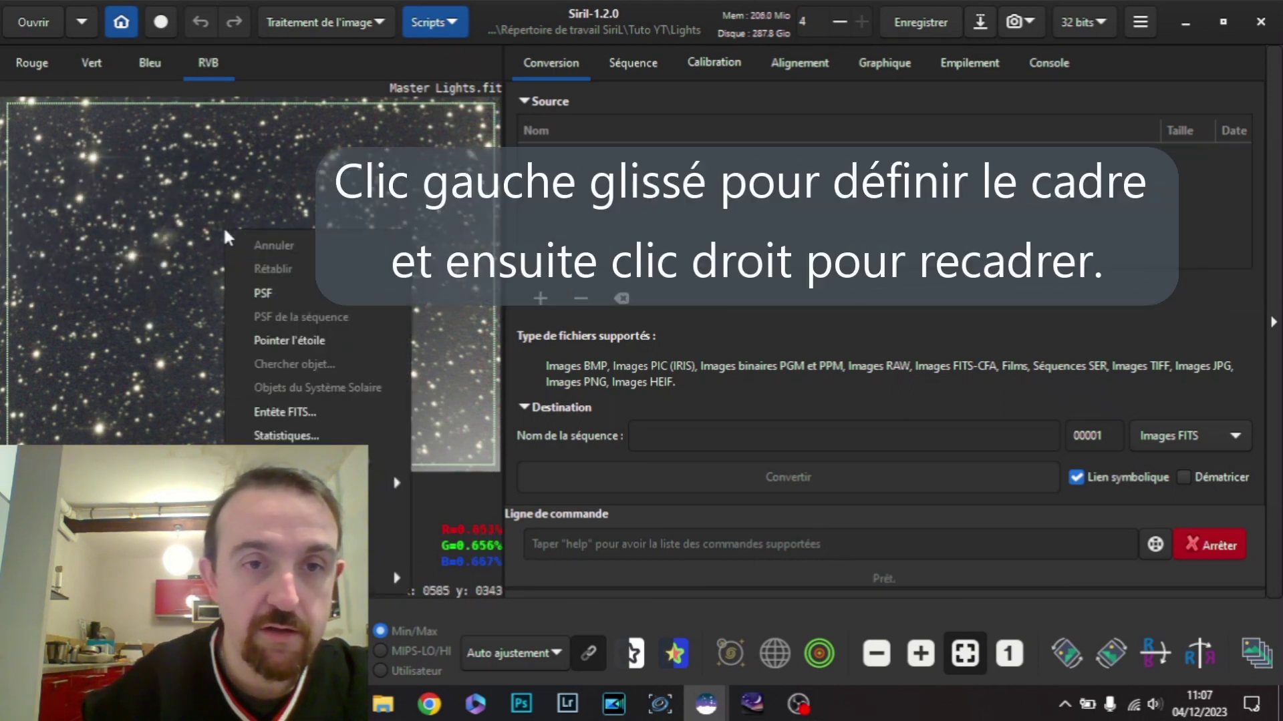
click(403, 576)
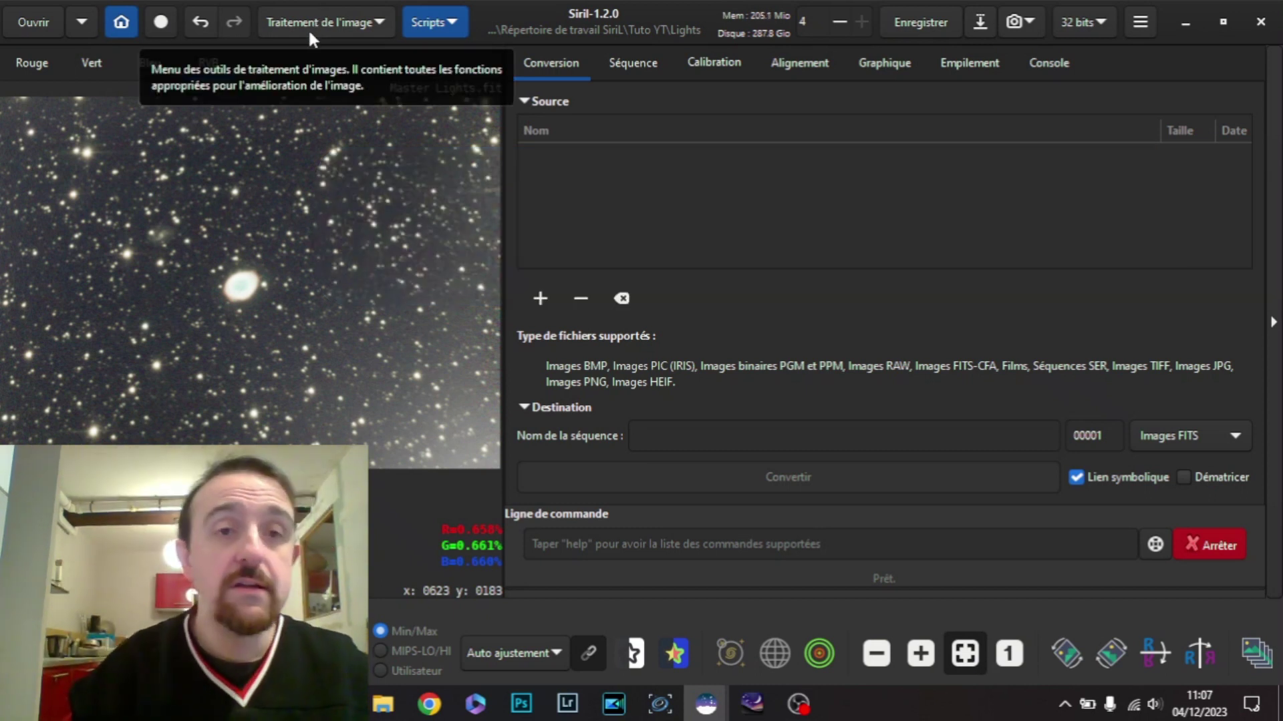
- Start a gradient extraction with the RBF interpolation method and generate the grid of background samples
click(309, 30)
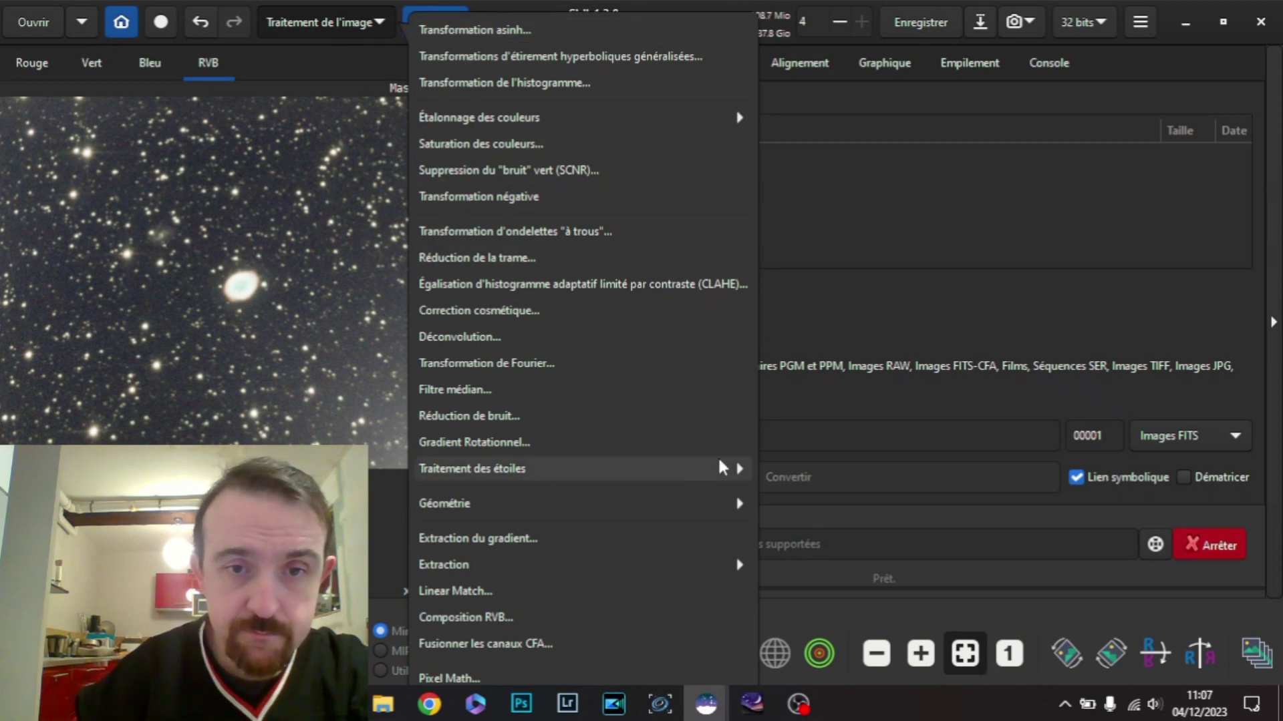
click(514, 538)
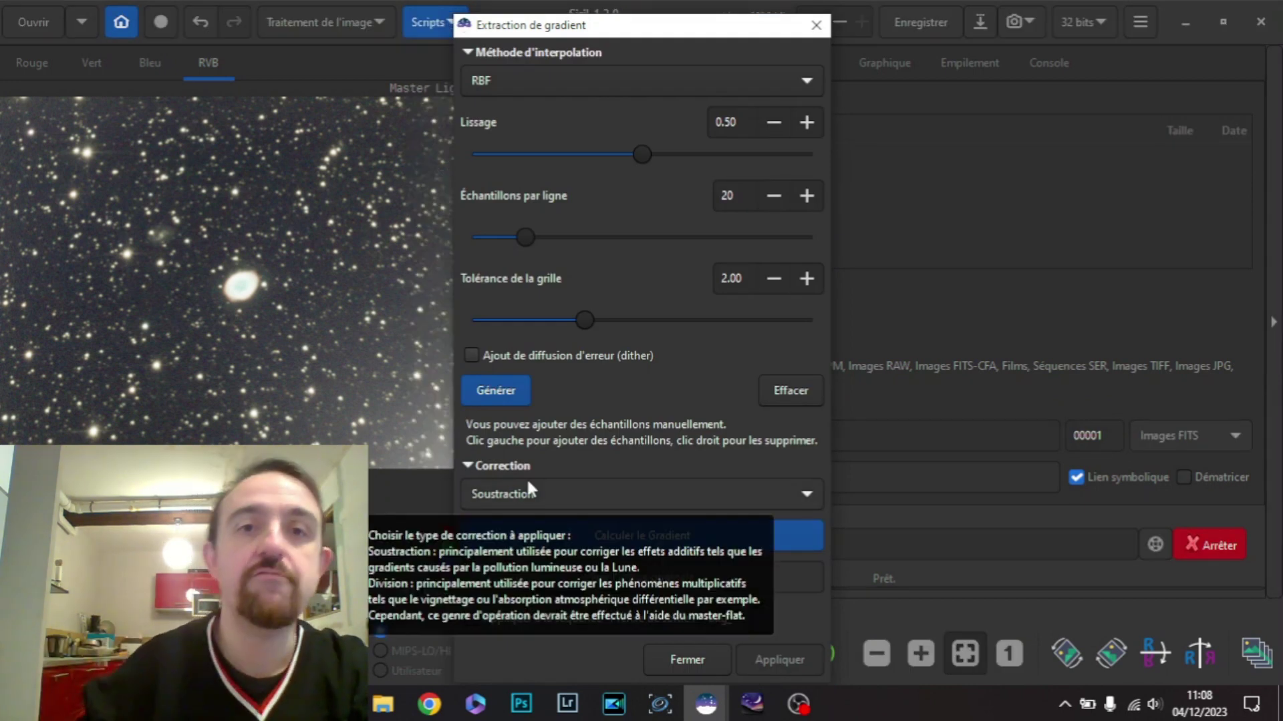
click(585, 80)
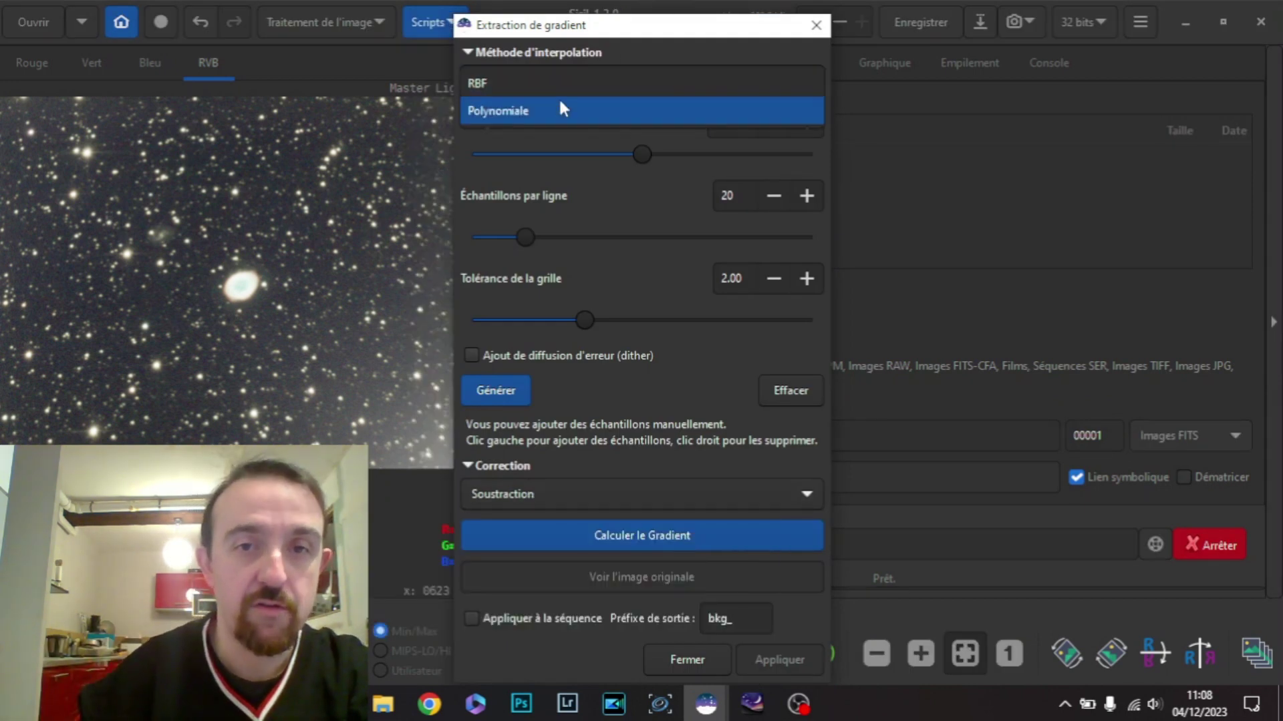
click(555, 82)
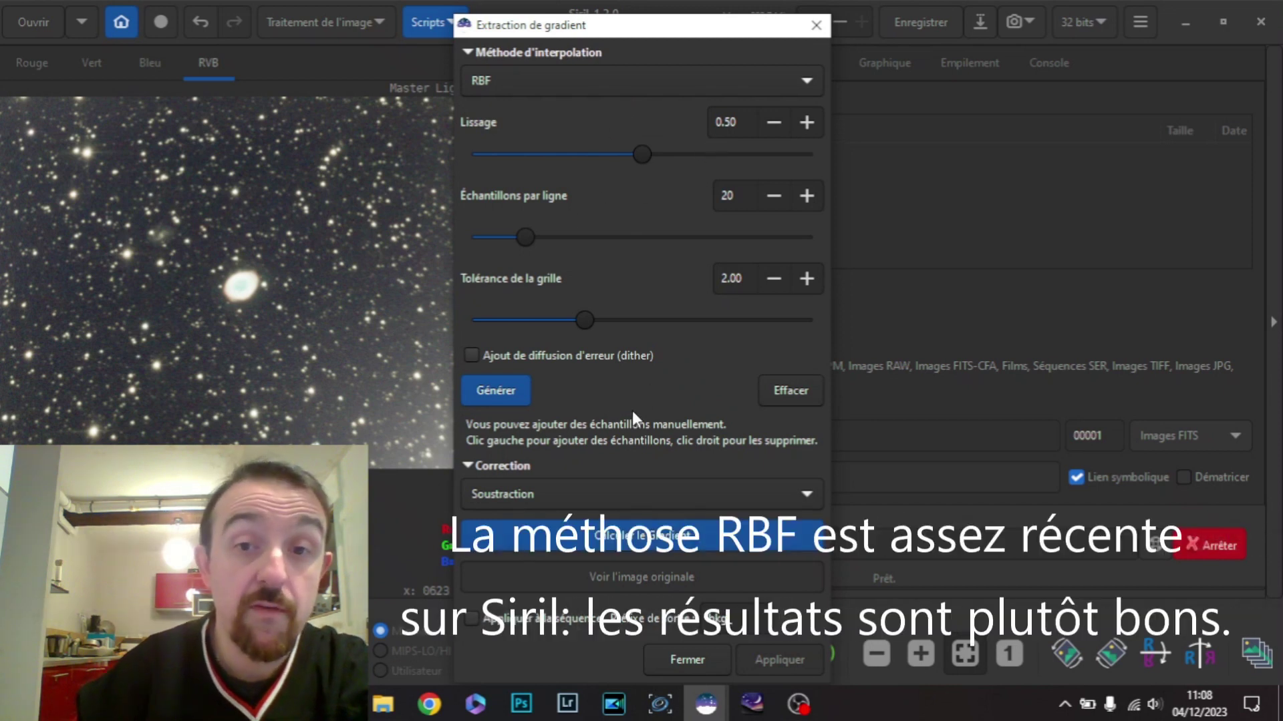
drag(645, 29, 797, 37)
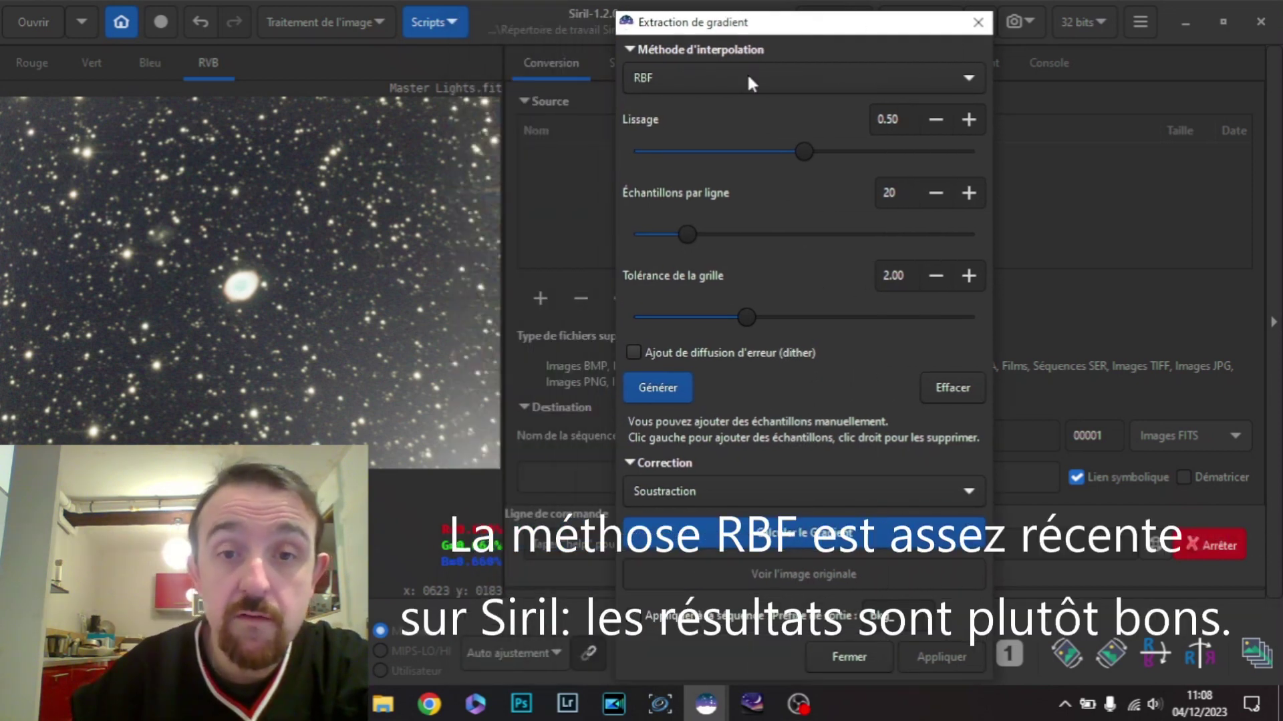
click(640, 395)
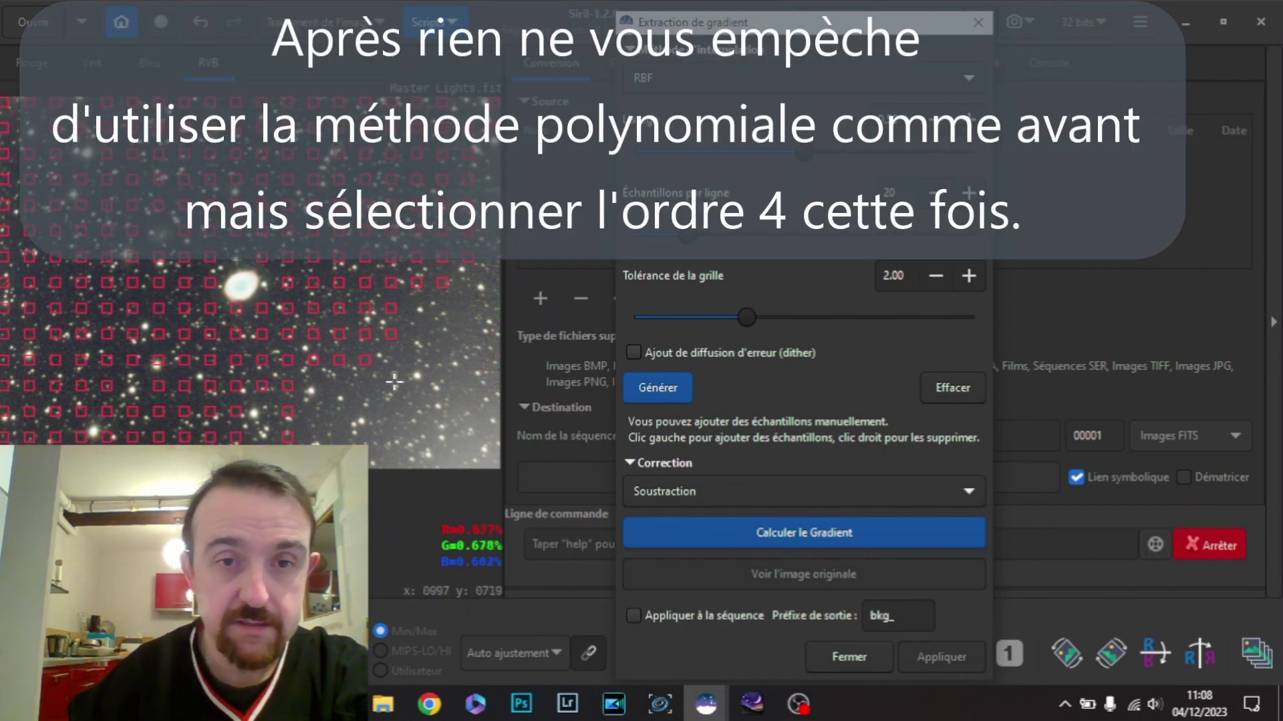
- Add background samples by hand across the bright lower-right corner of the image that the generated grid left empty
click(465, 301)
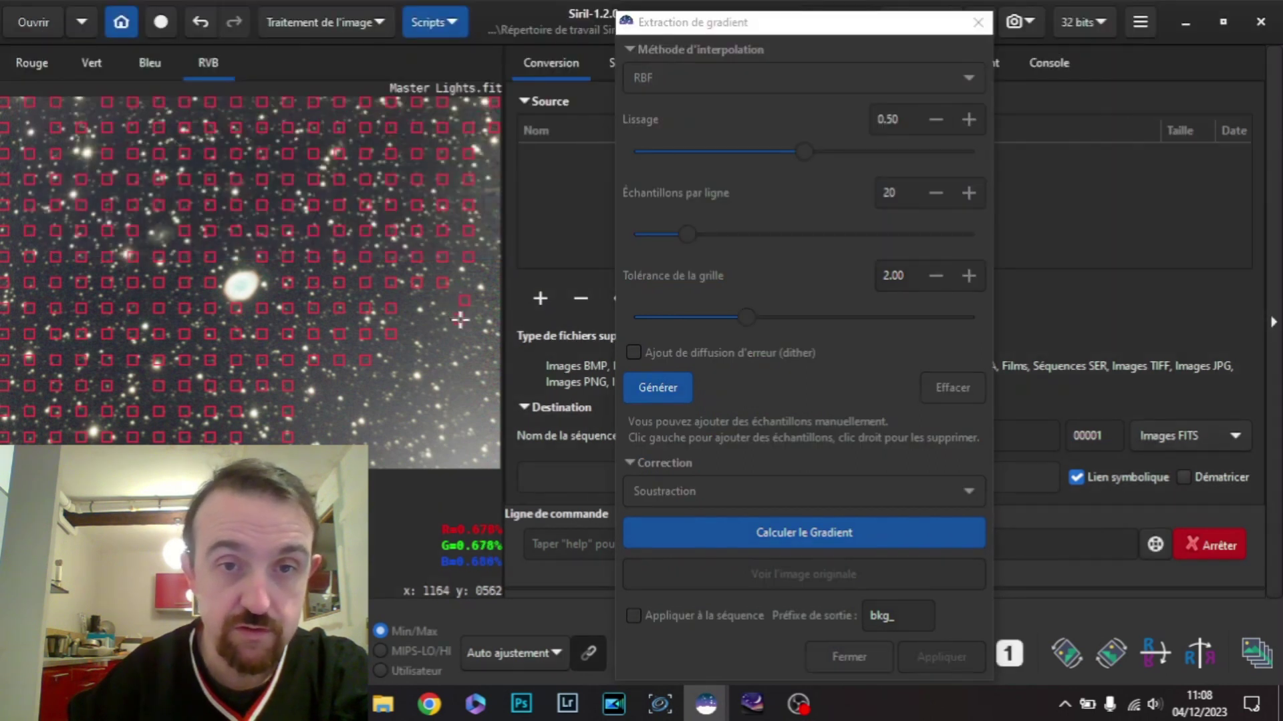
click(460, 319)
click(421, 324)
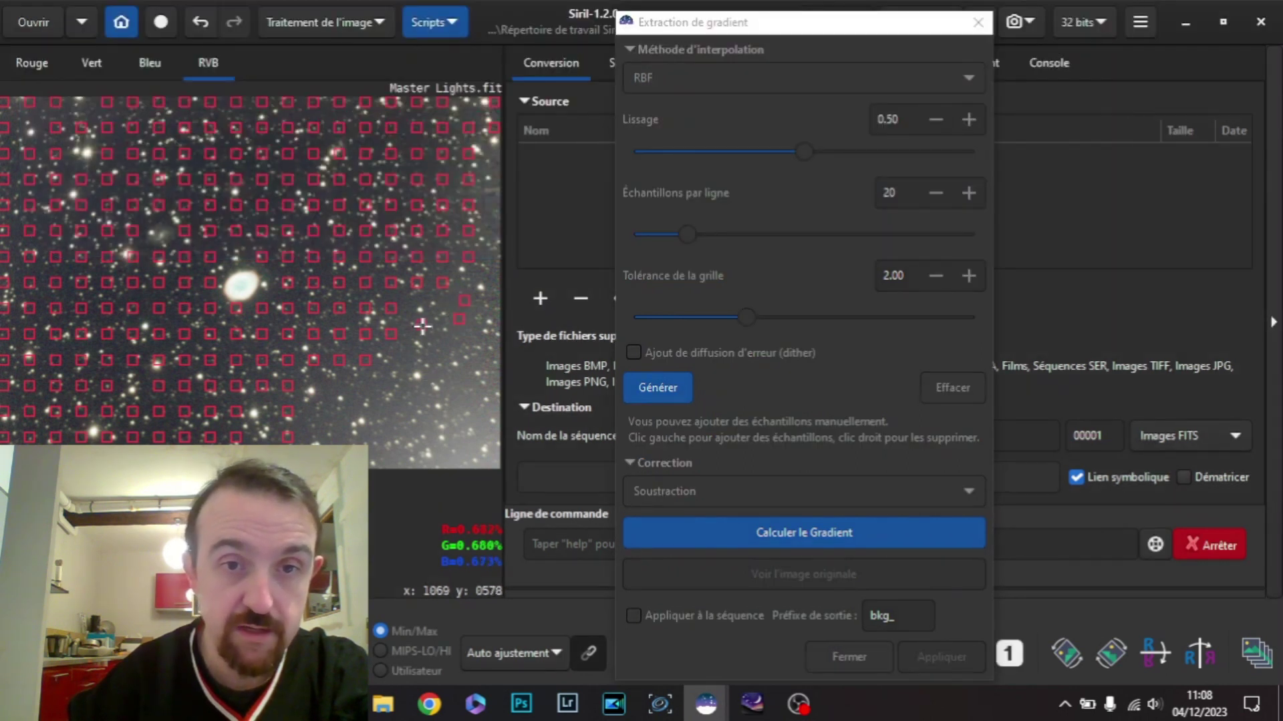
click(407, 357)
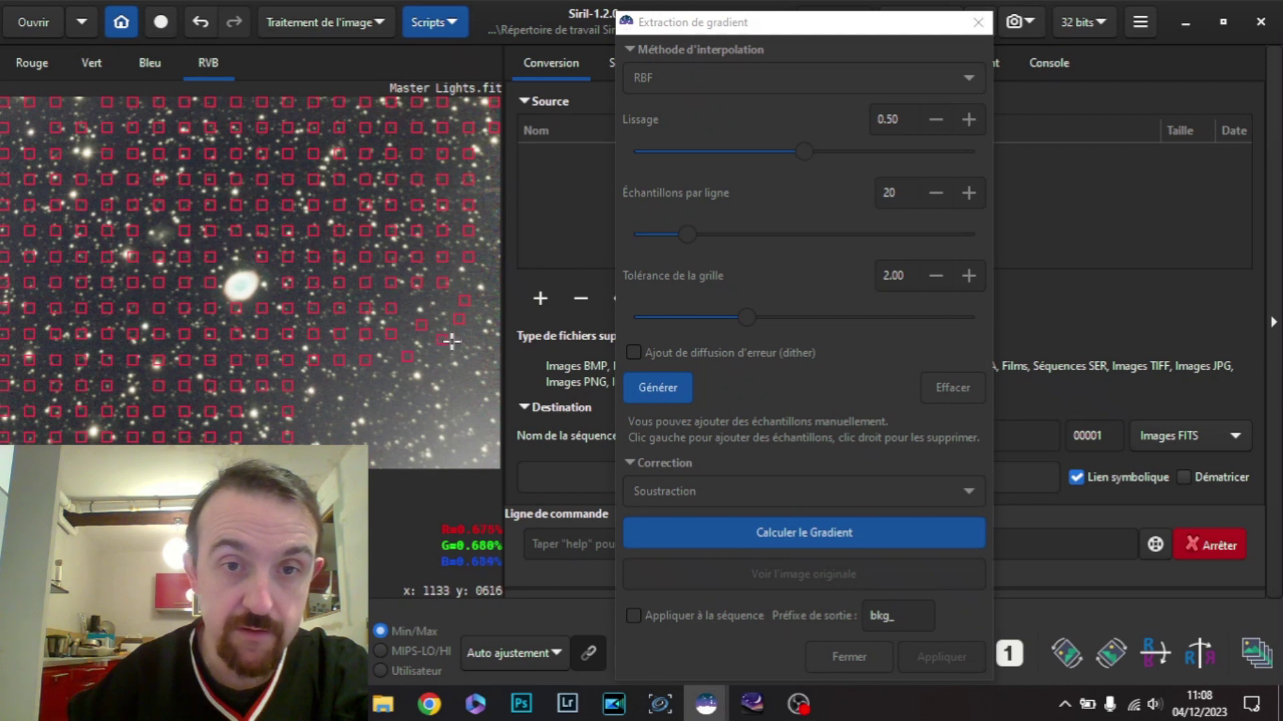
click(467, 337)
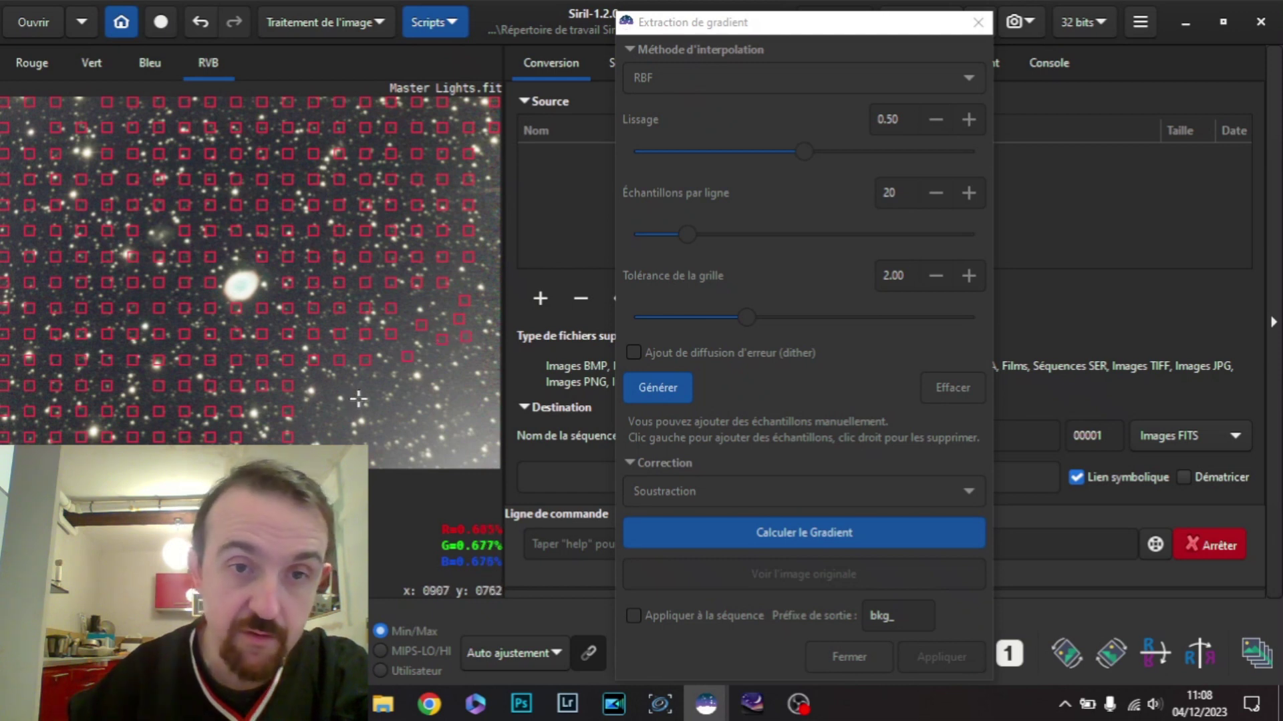
click(357, 401)
click(461, 393)
click(461, 376)
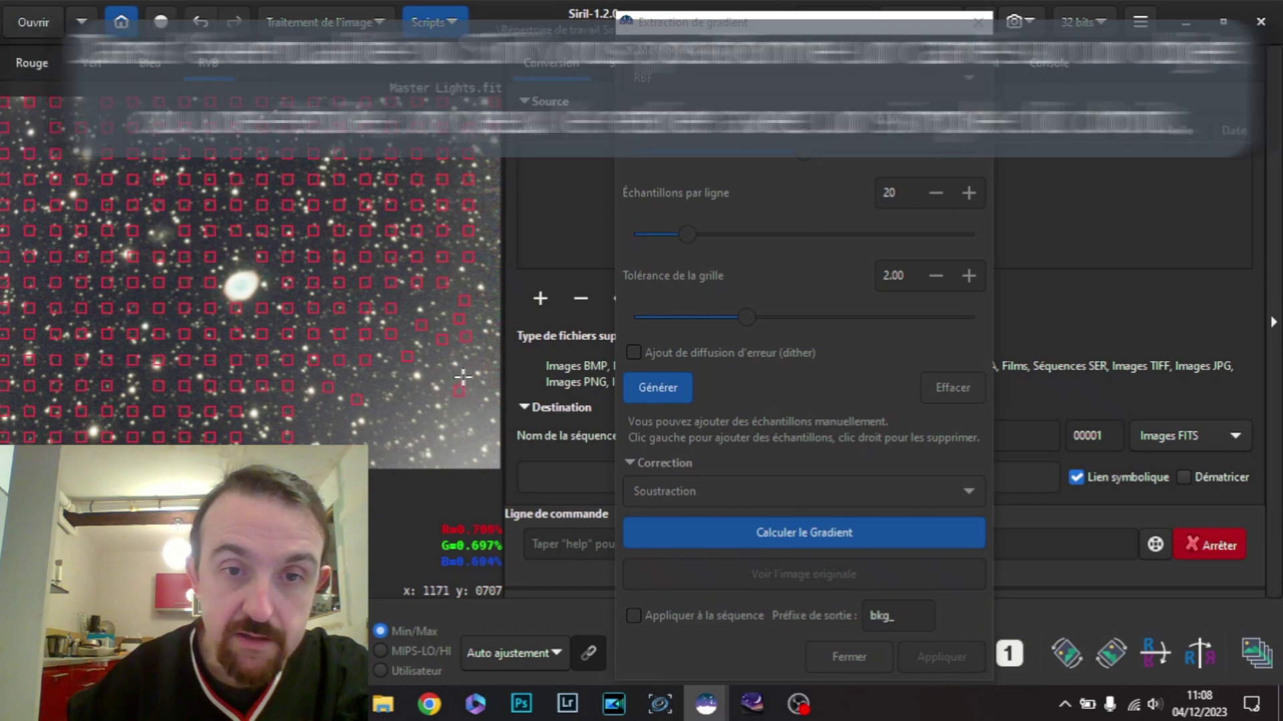
click(417, 401)
click(378, 432)
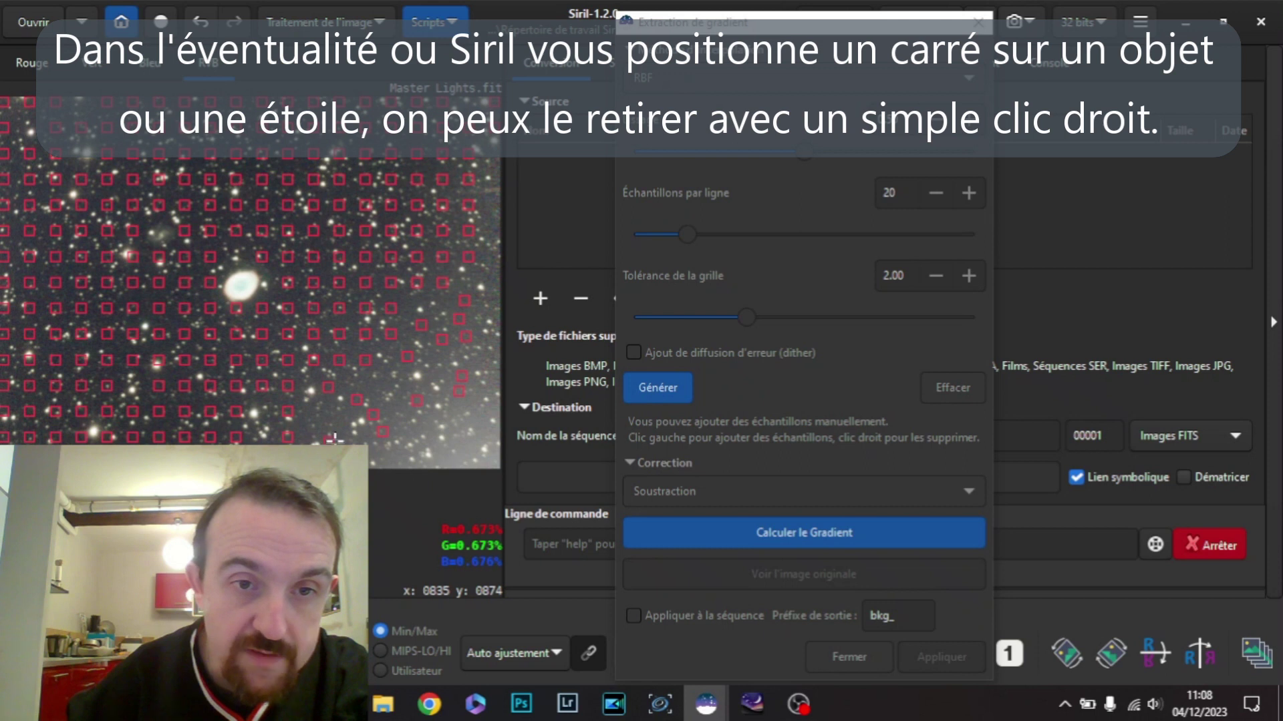
click(344, 419)
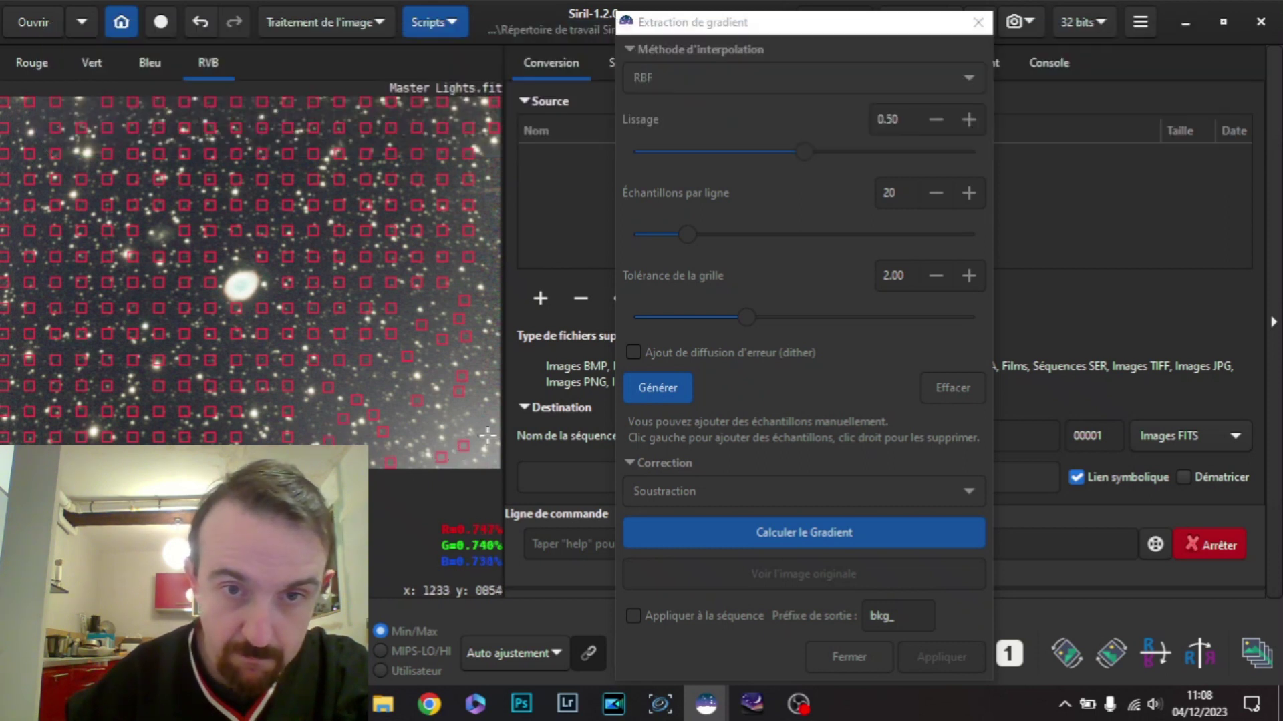
click(493, 411)
click(468, 400)
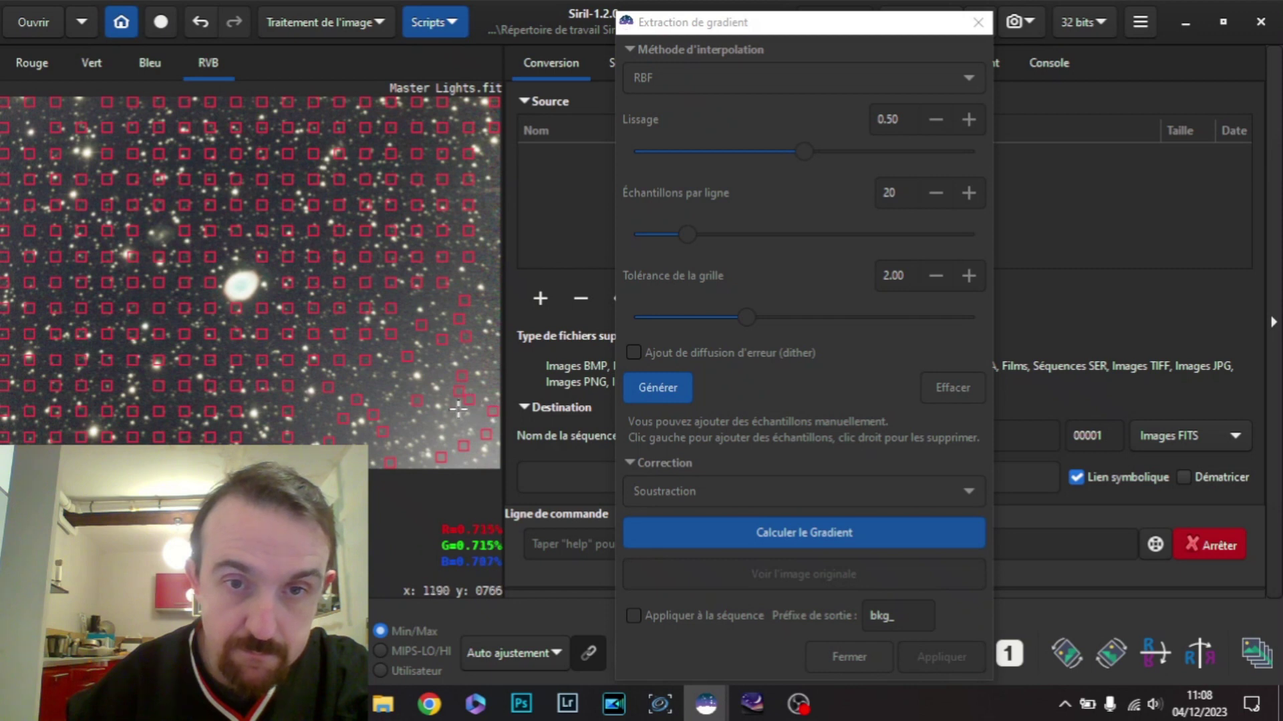
click(424, 424)
click(398, 405)
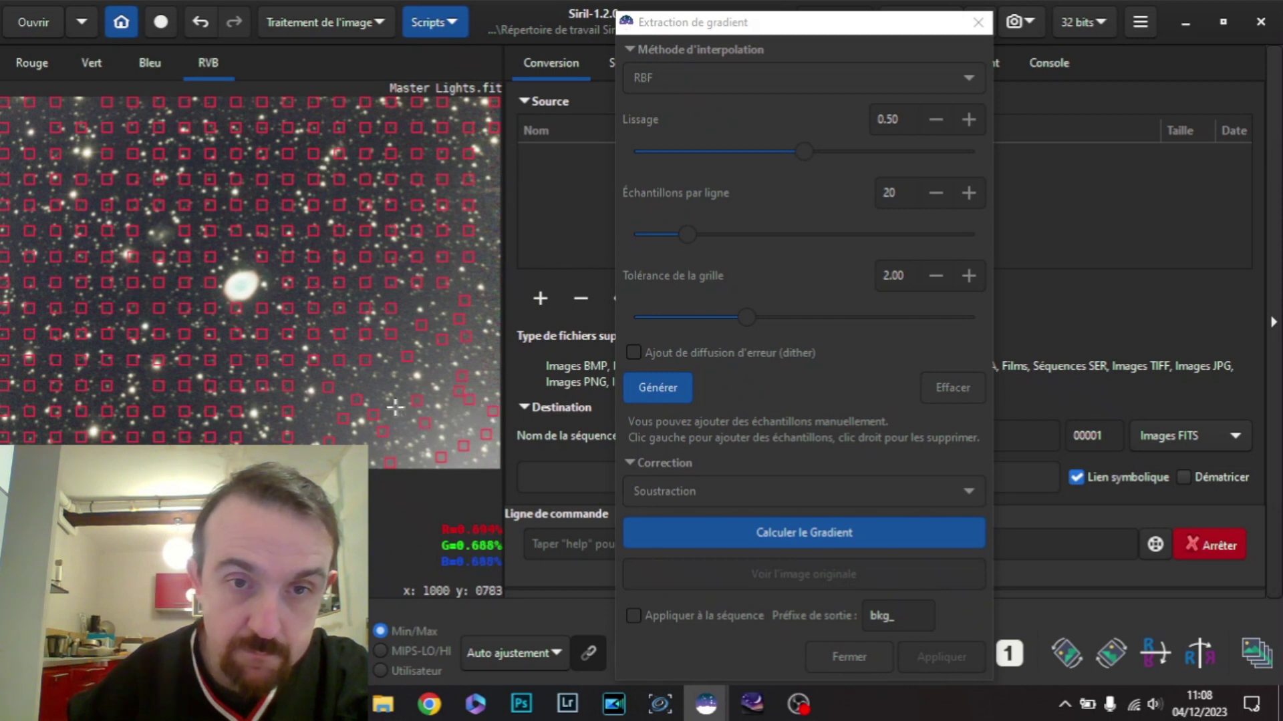
click(439, 377)
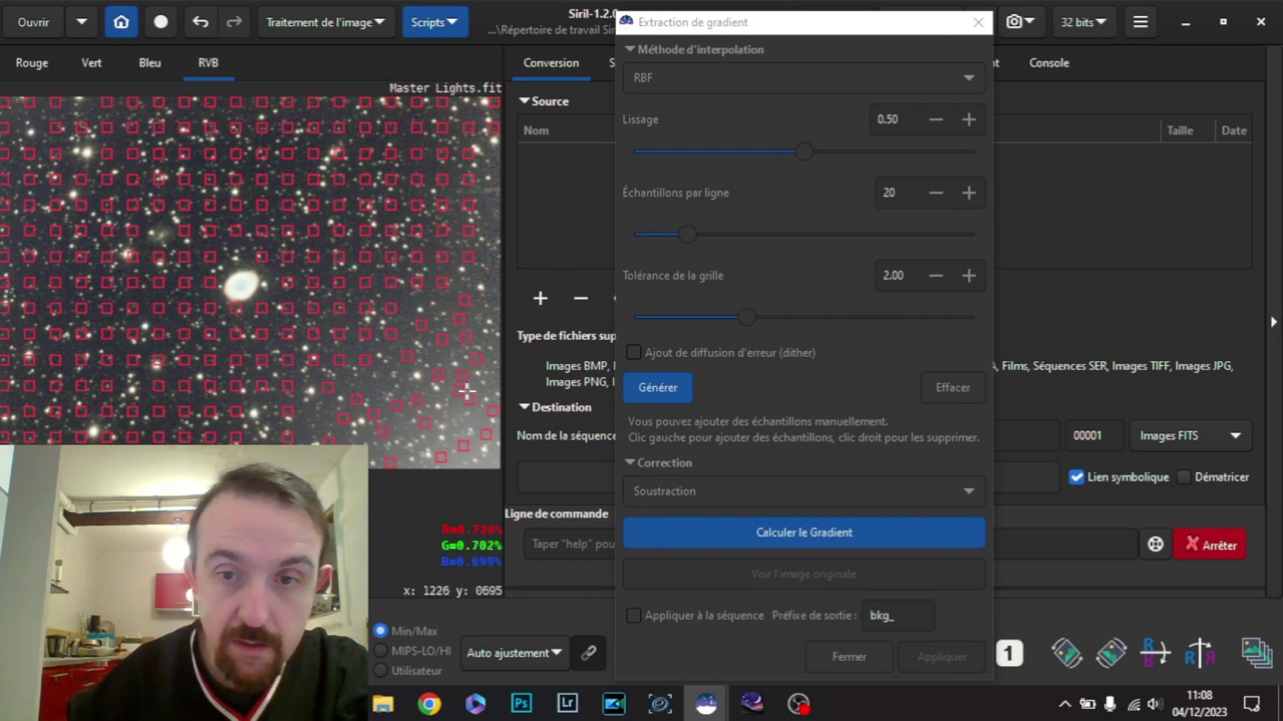
- Compute the gradient with the Soustraction correction and apply it to the image
click(860, 534)
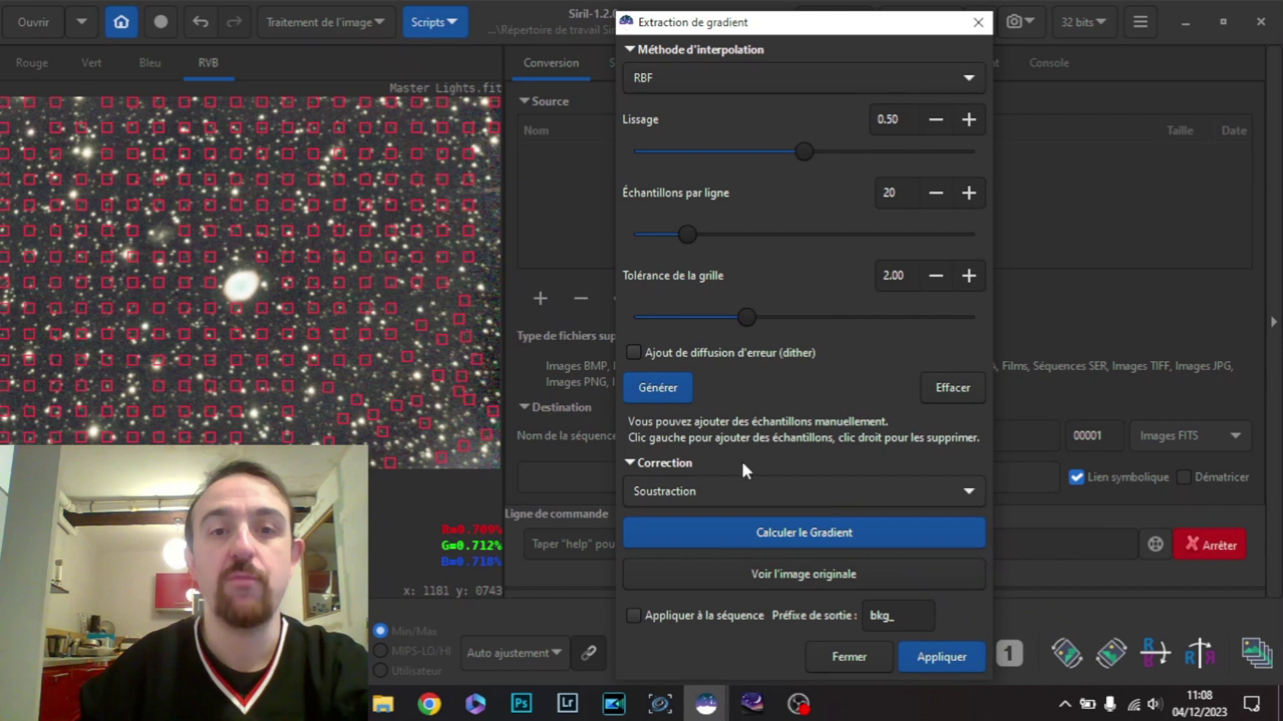
click(941, 664)
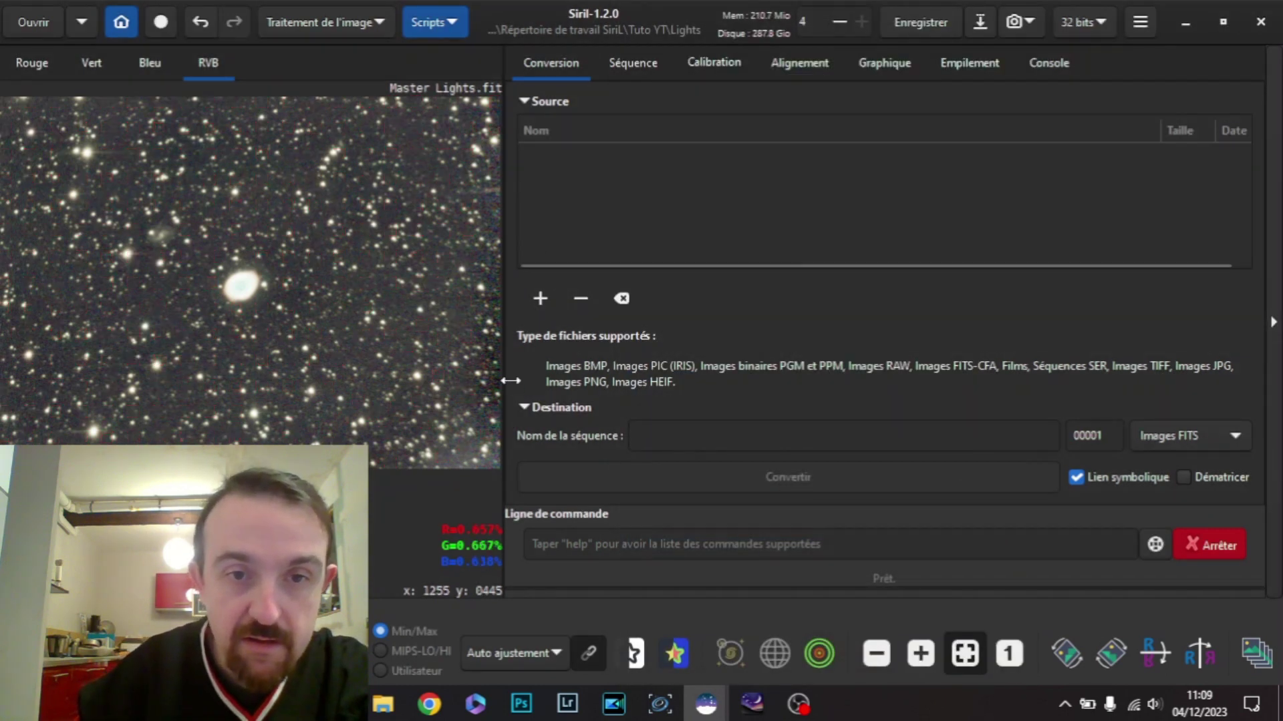
- Apply a second RBF gradient extraction using a newly generated sample grid, and check the background in false colours
click(351, 21)
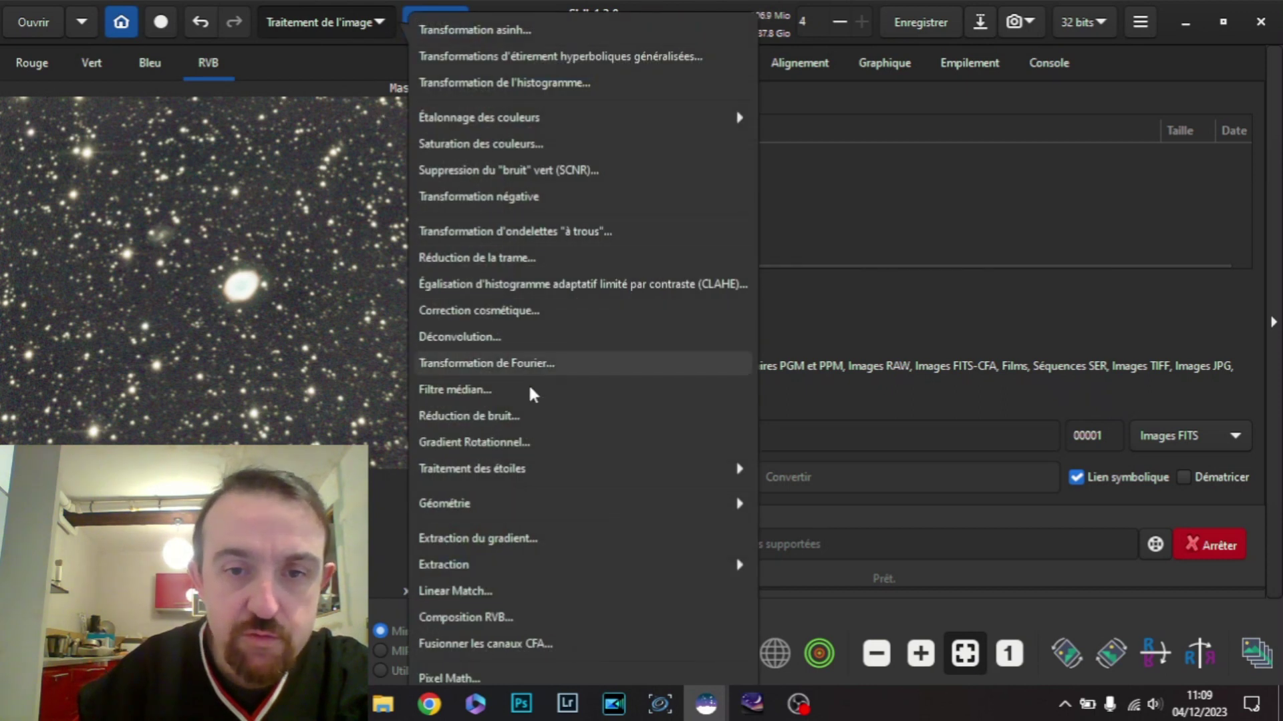
click(538, 538)
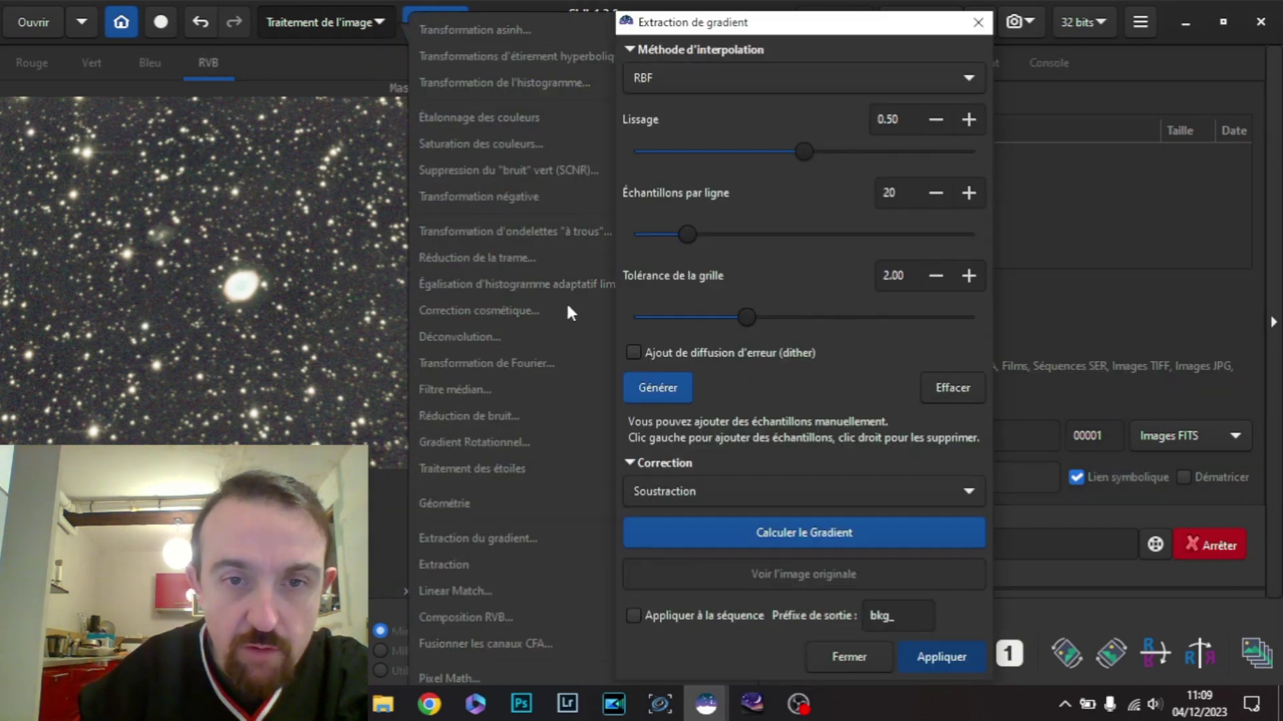
click(660, 386)
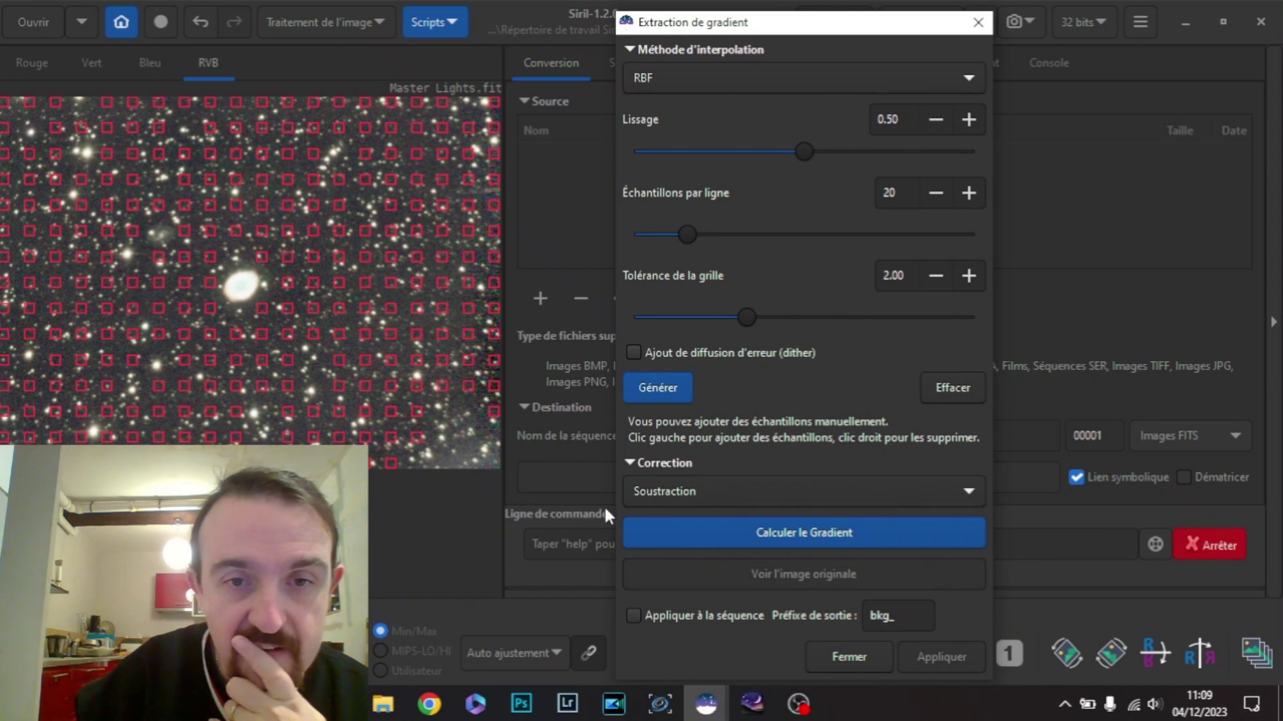
click(727, 519)
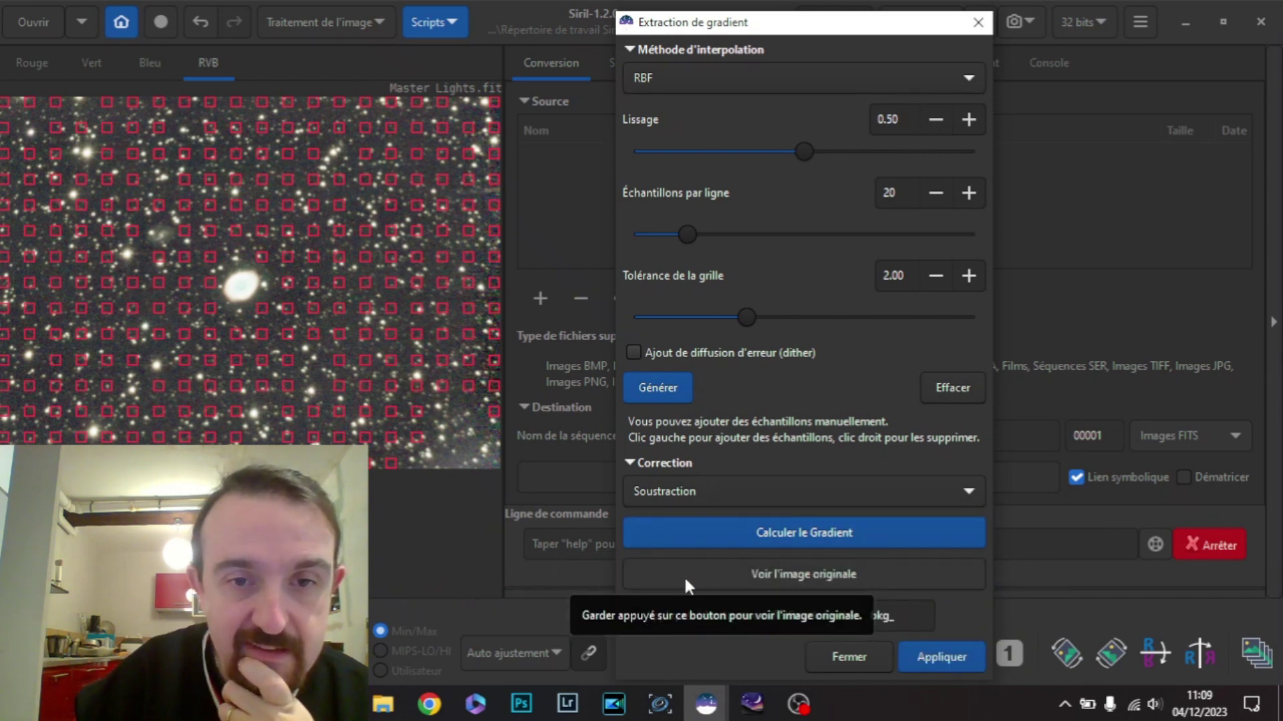
click(916, 647)
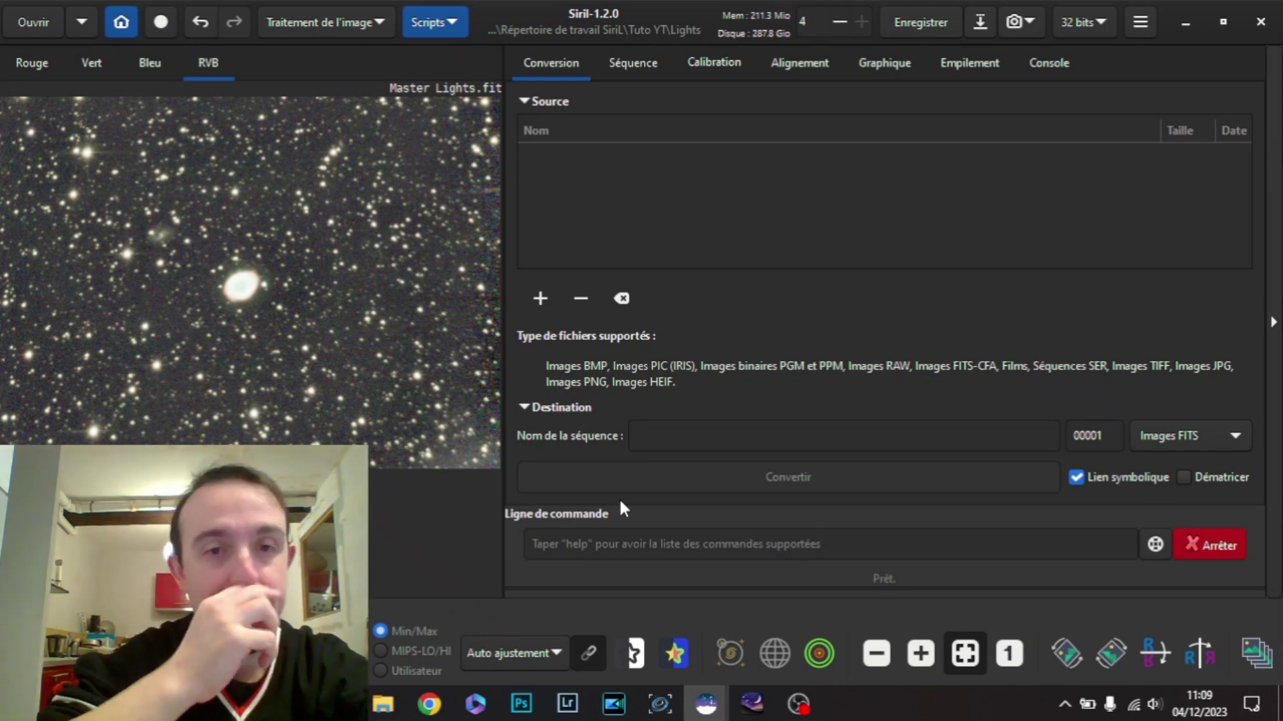
click(675, 654)
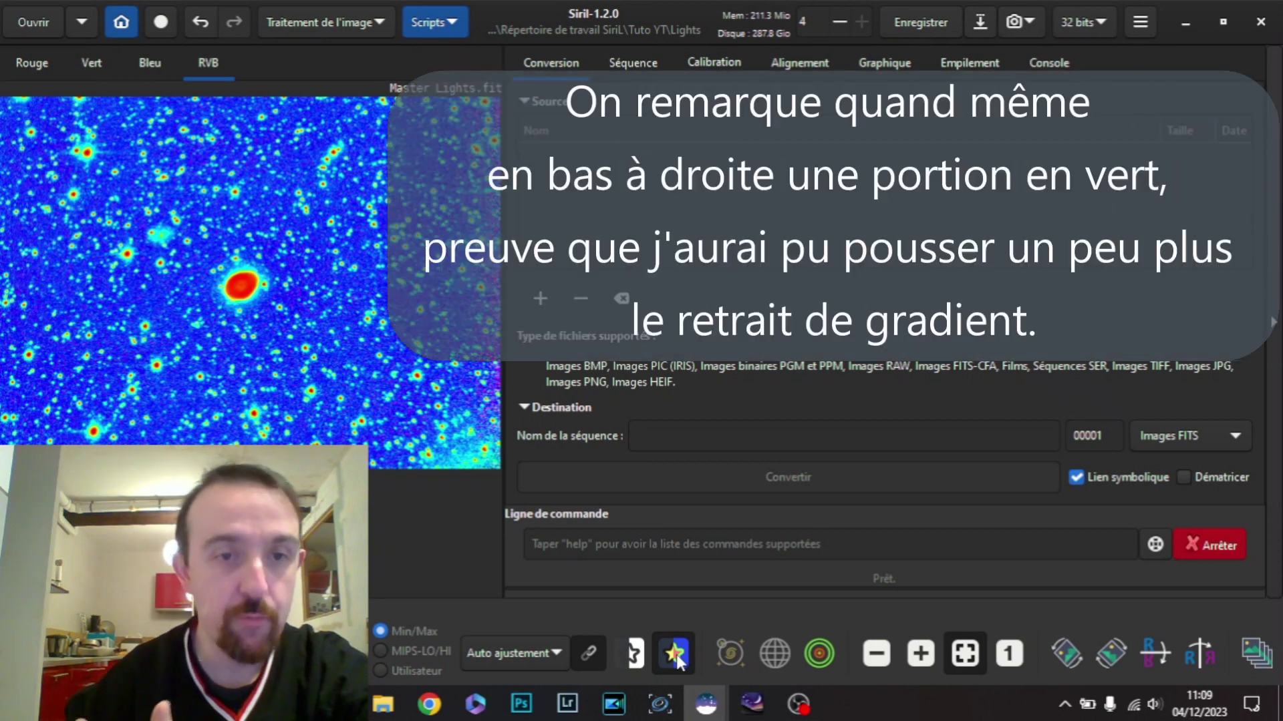
click(676, 657)
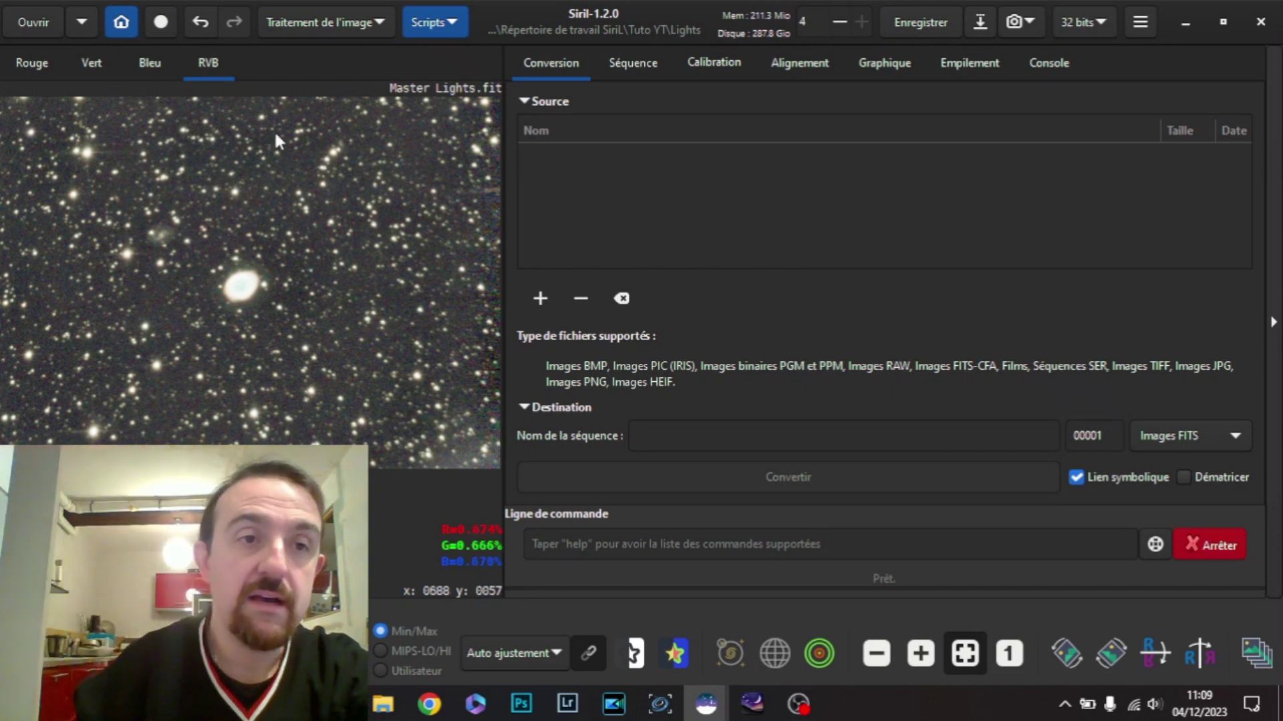
- Open the manual colour calibration and compare the red, green and blue channels to find a star-free background area
click(346, 20)
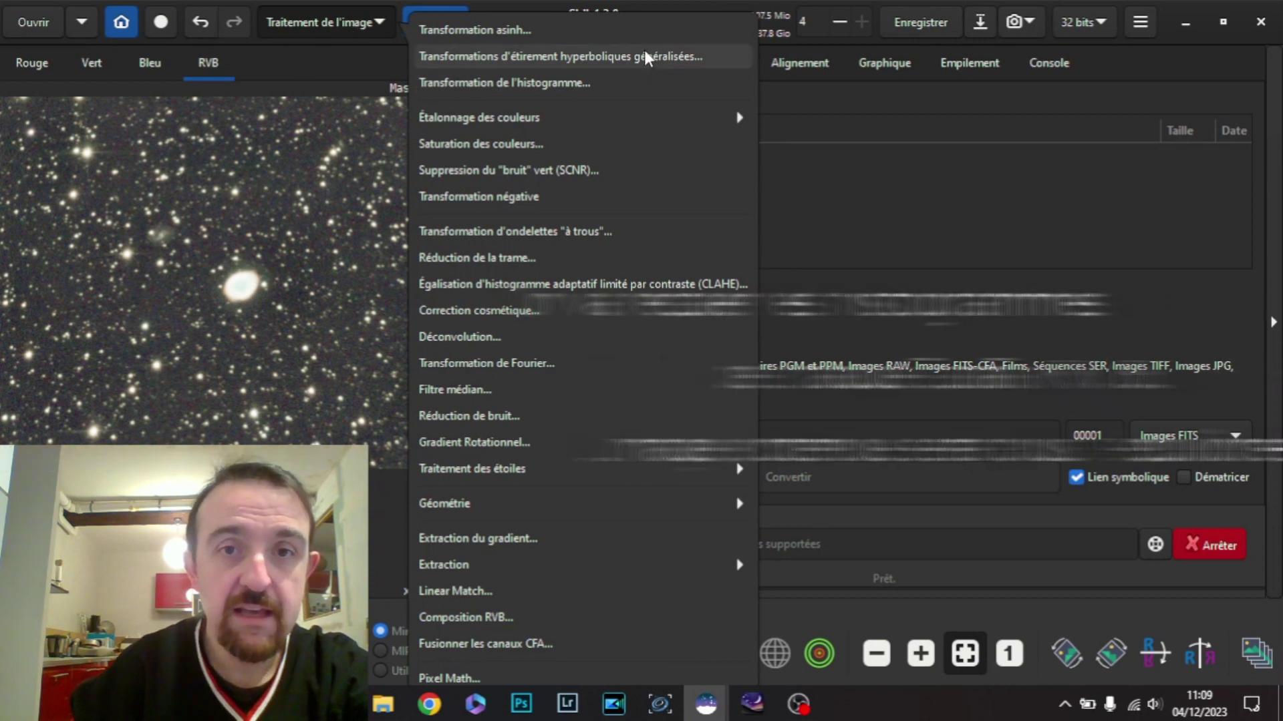
click(621, 119)
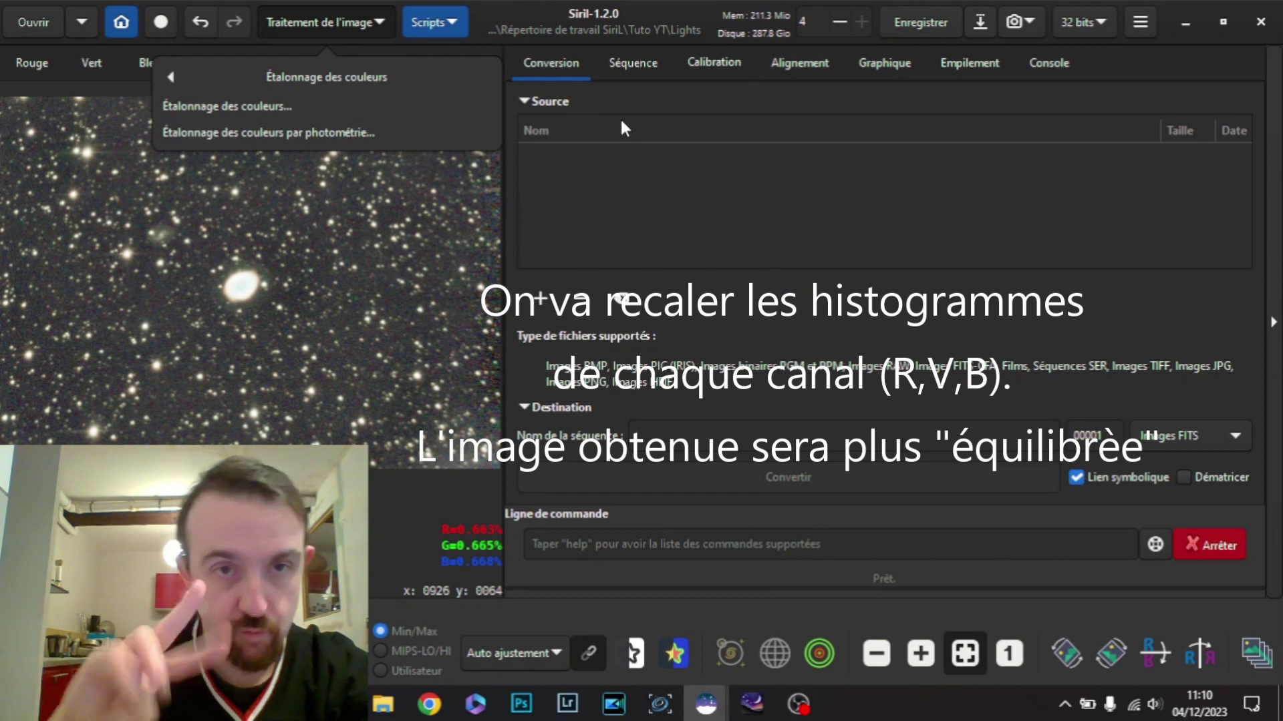
click(299, 111)
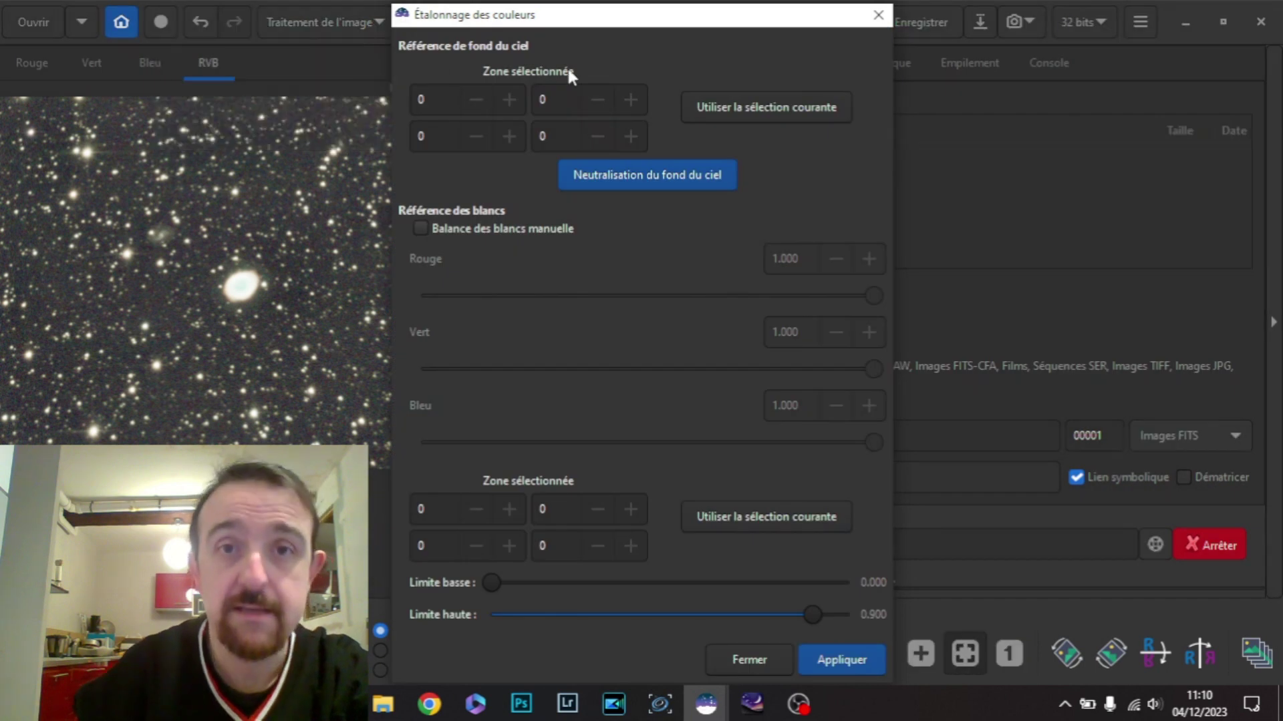
drag(674, 22, 944, 28)
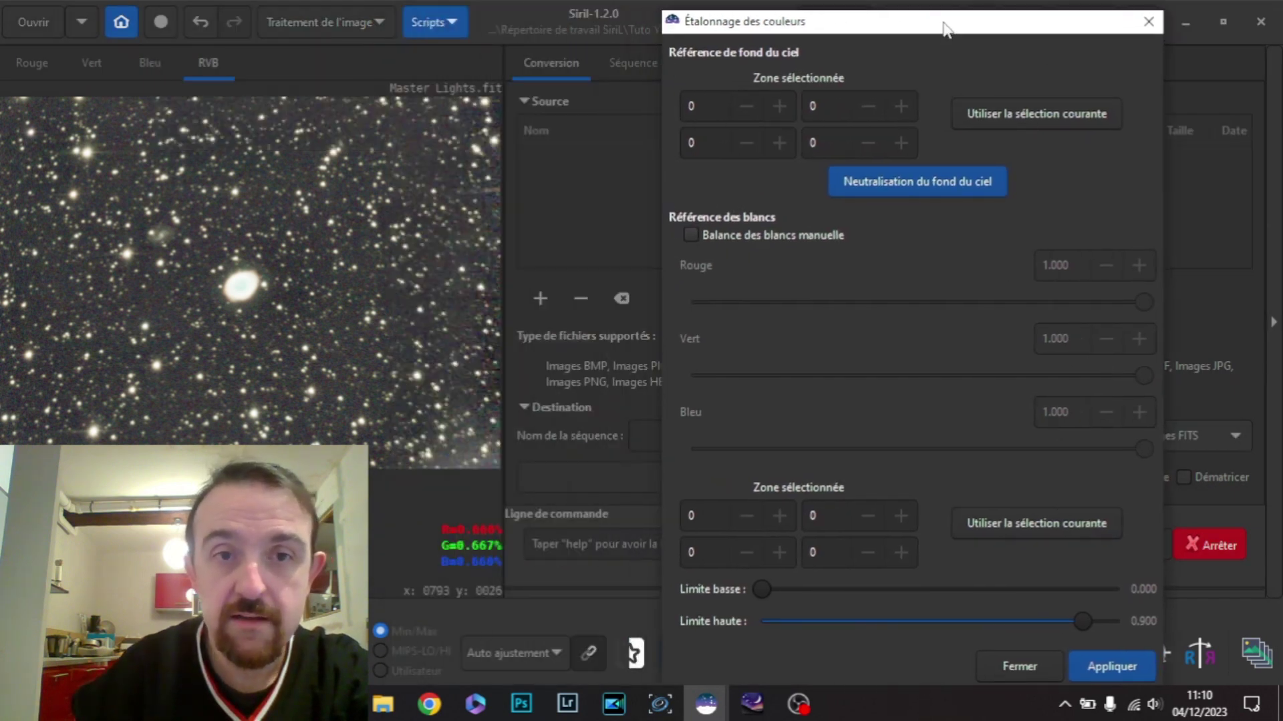
click(27, 67)
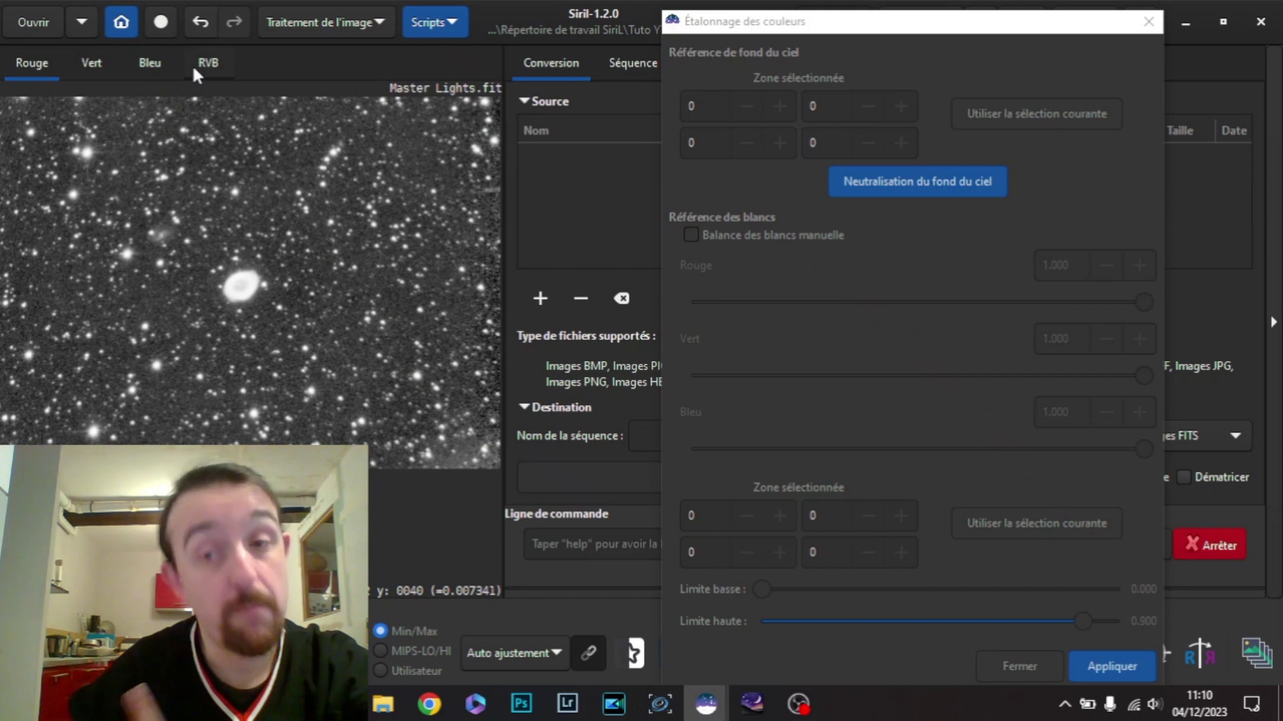
click(91, 76)
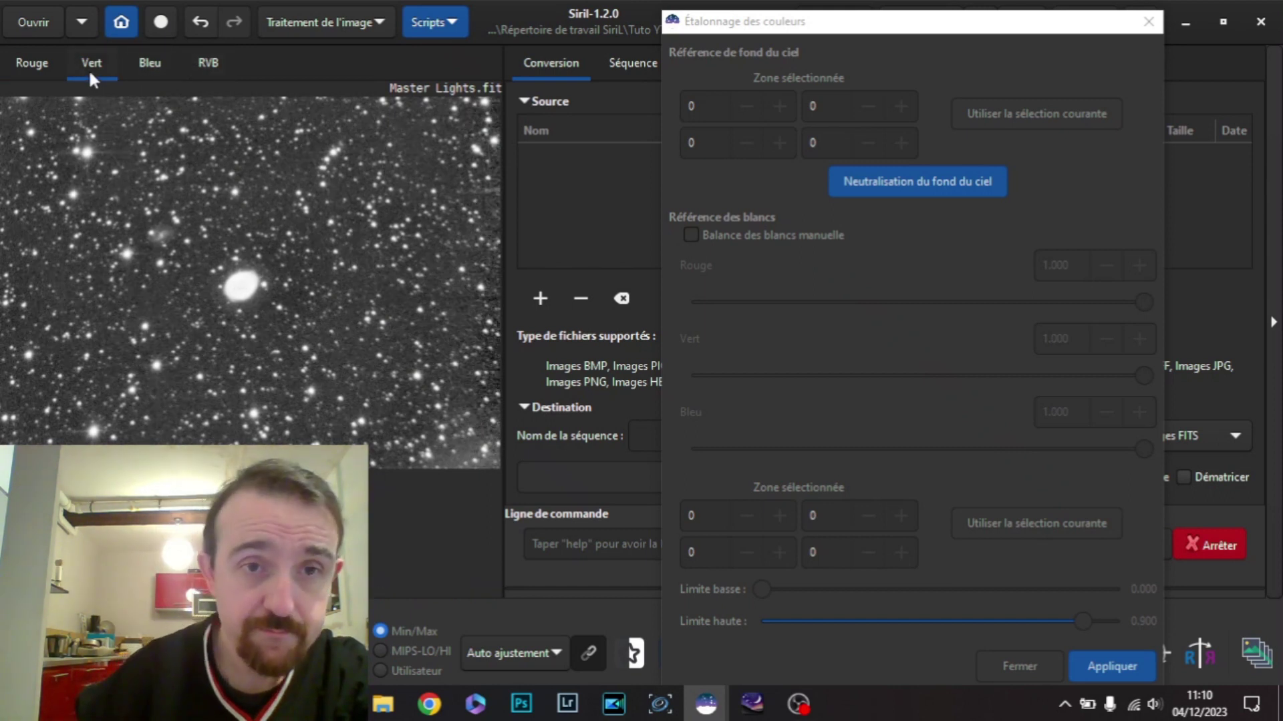
click(154, 72)
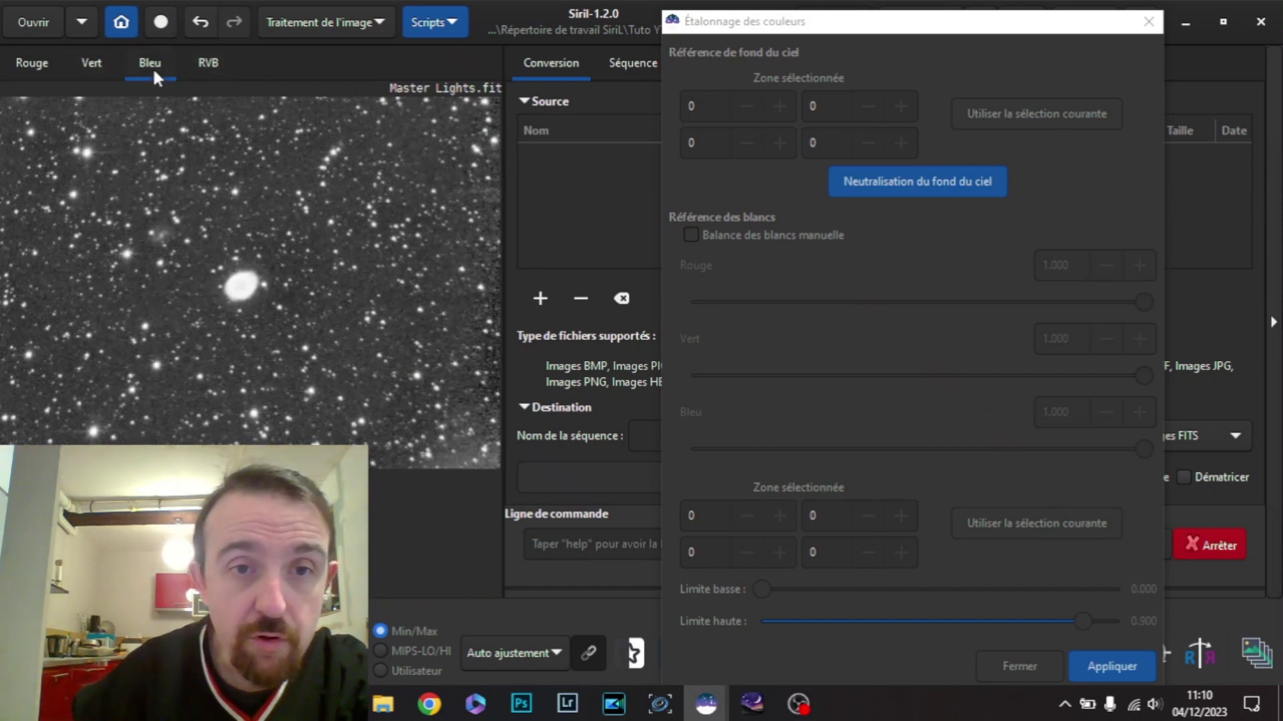
click(14, 76)
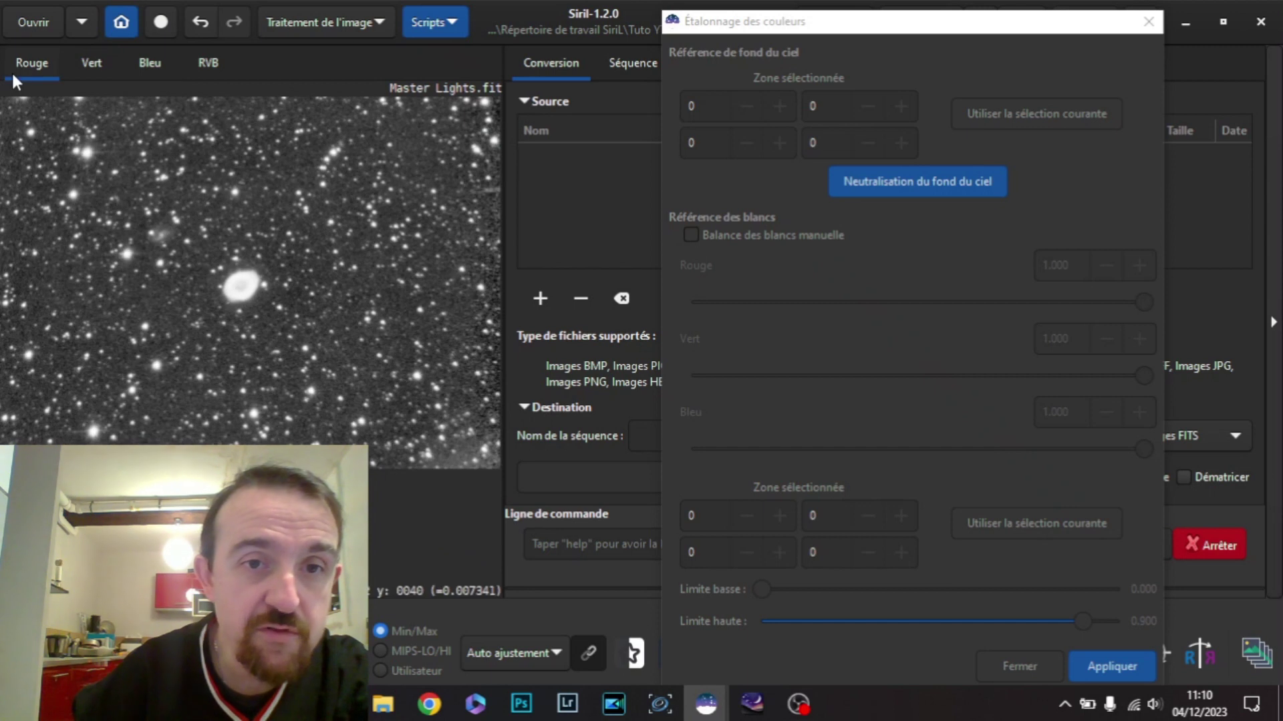
click(90, 65)
click(134, 70)
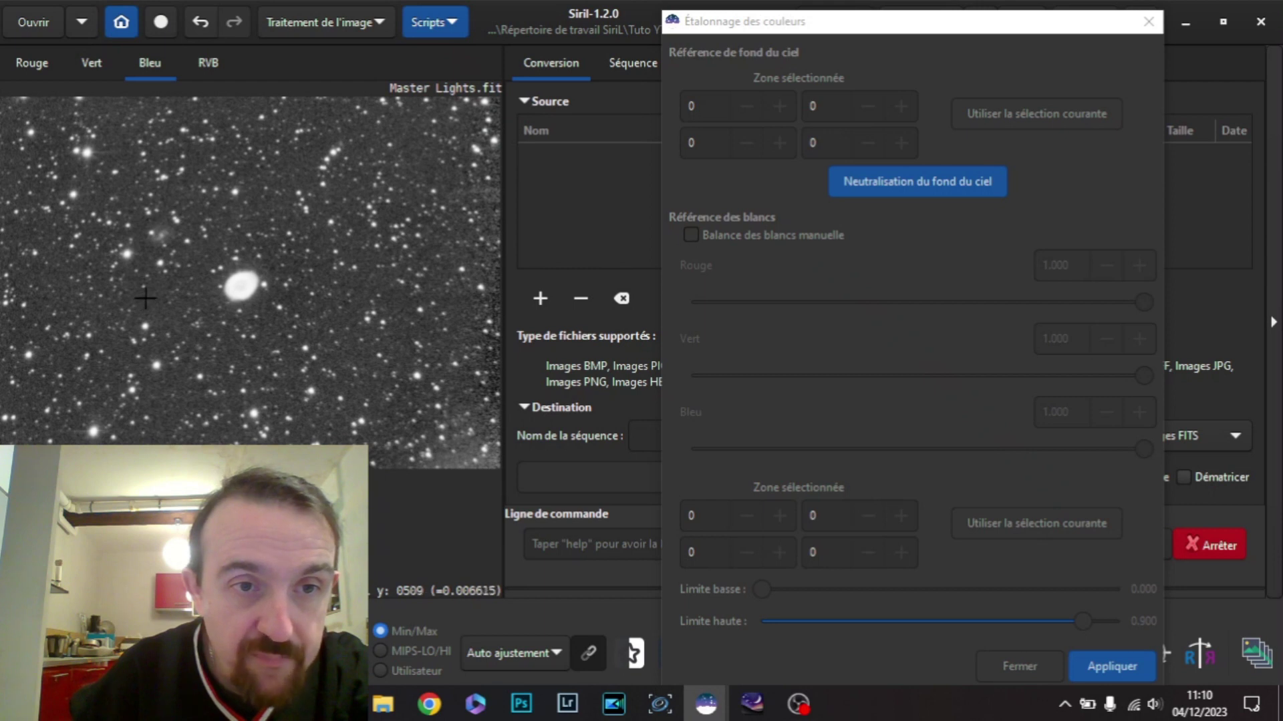
- Neutralise the sky background using a star-free area of about 50 x 57 pixels beside the nebula as the reference
drag(145, 296, 167, 319)
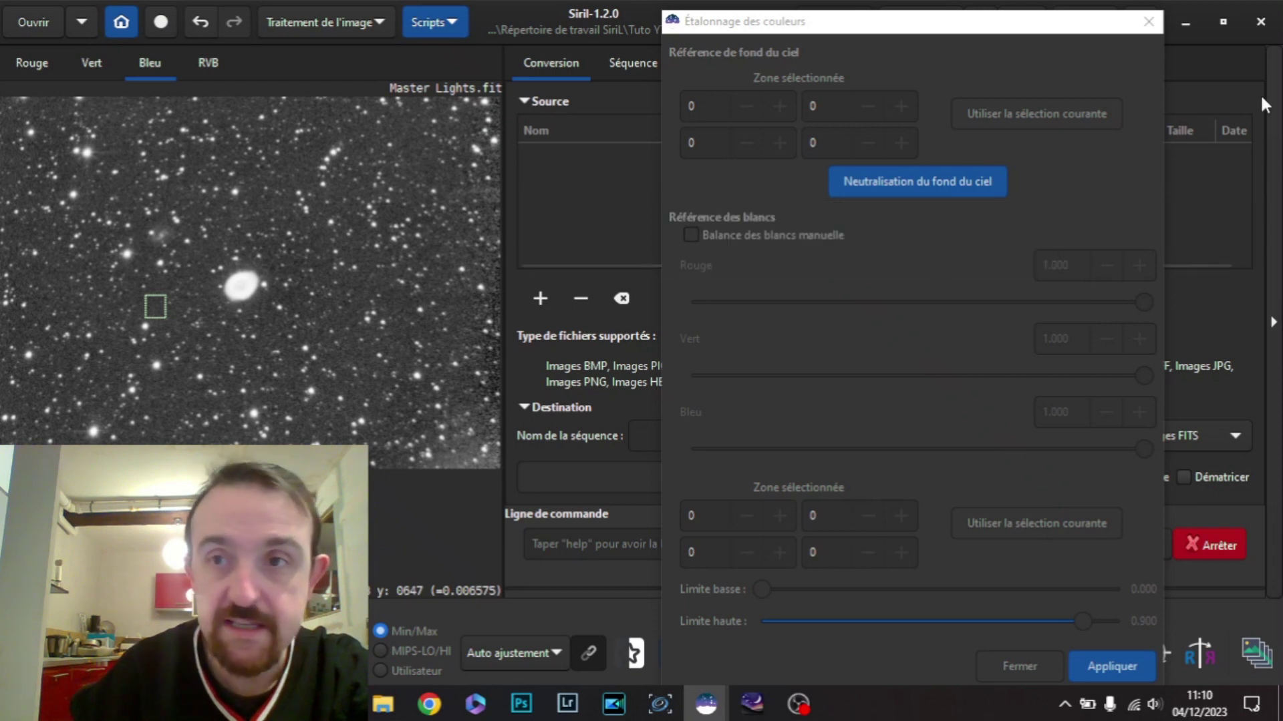
click(1019, 115)
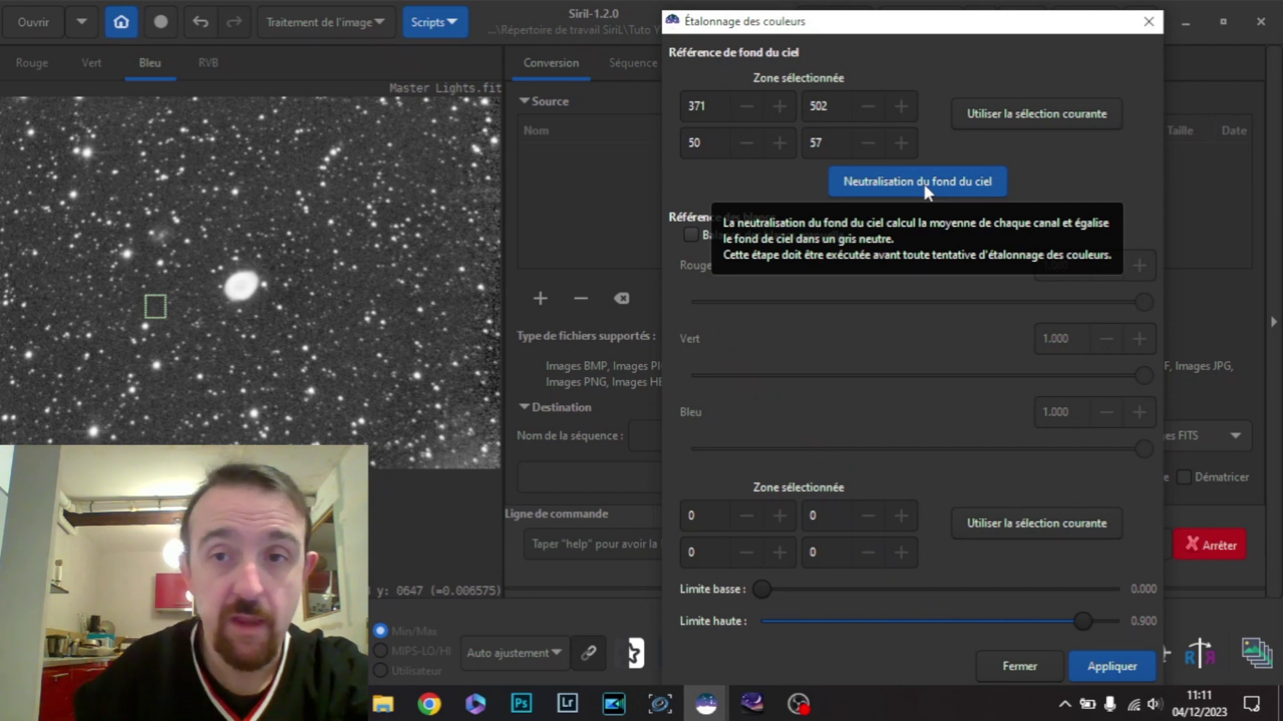
click(924, 186)
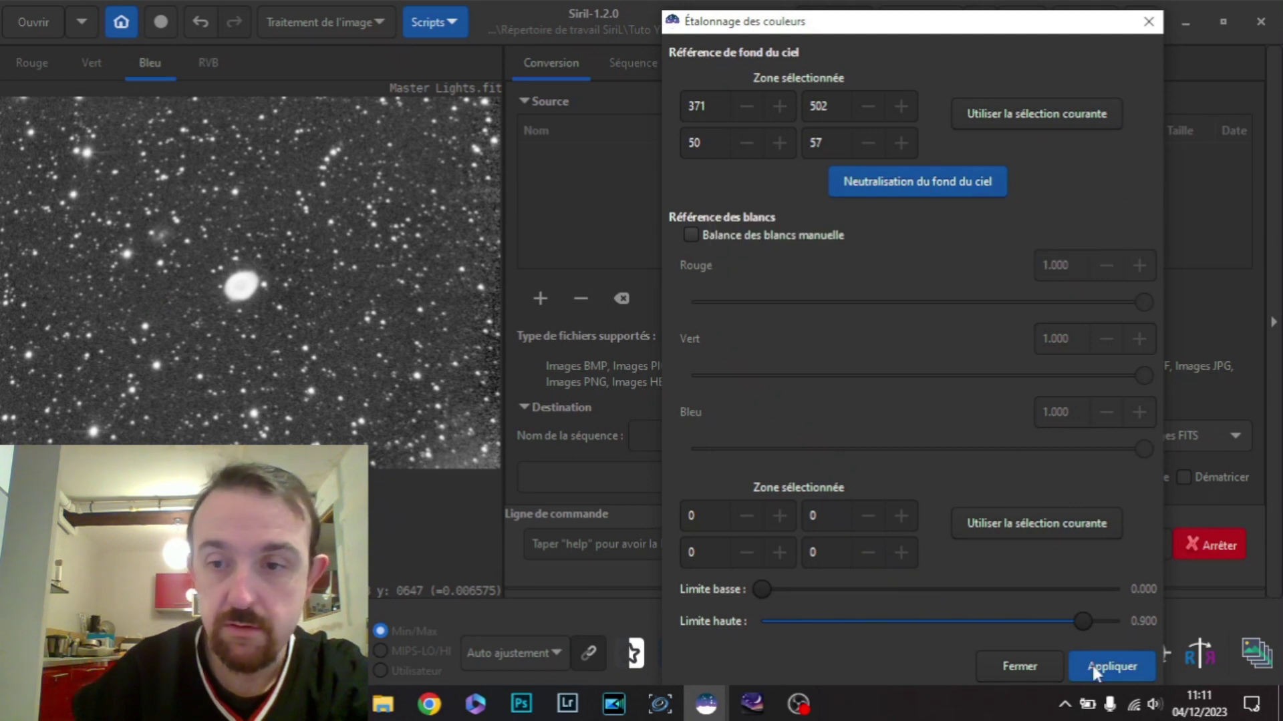
click(1032, 662)
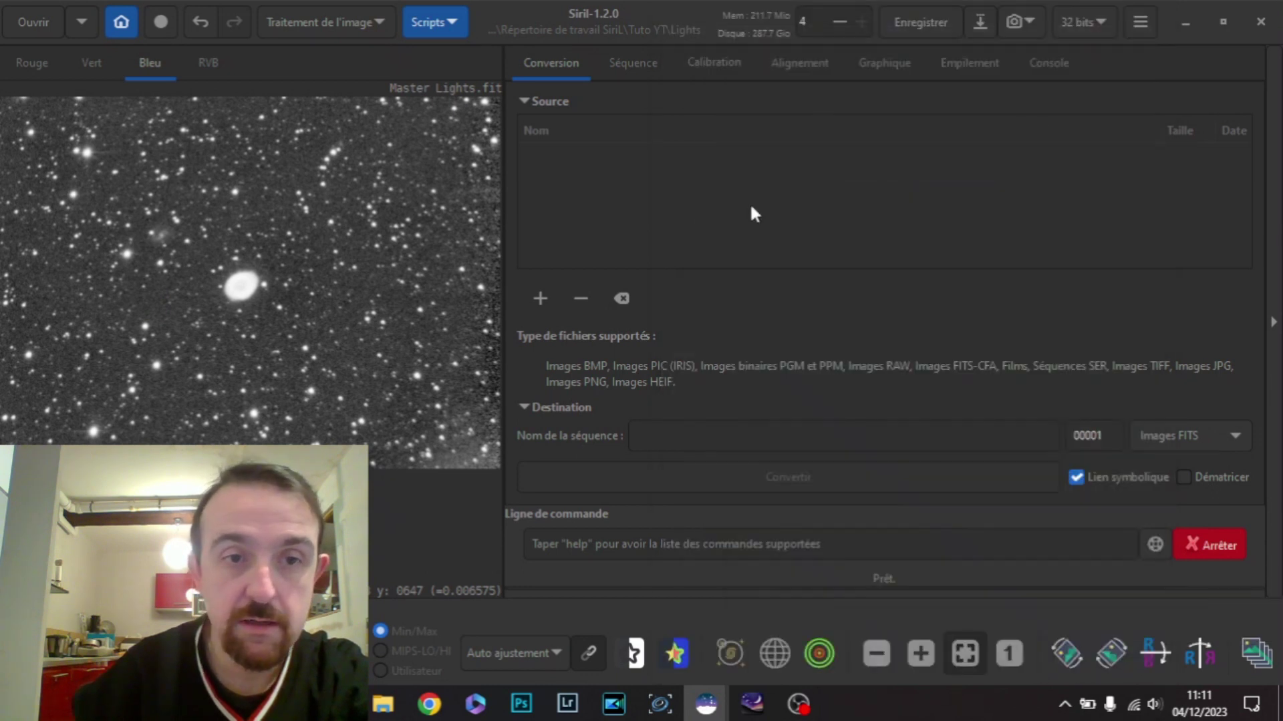
- Compare the RGB composite with and without the background neutralisation, and leave the neutralisation undone
click(215, 62)
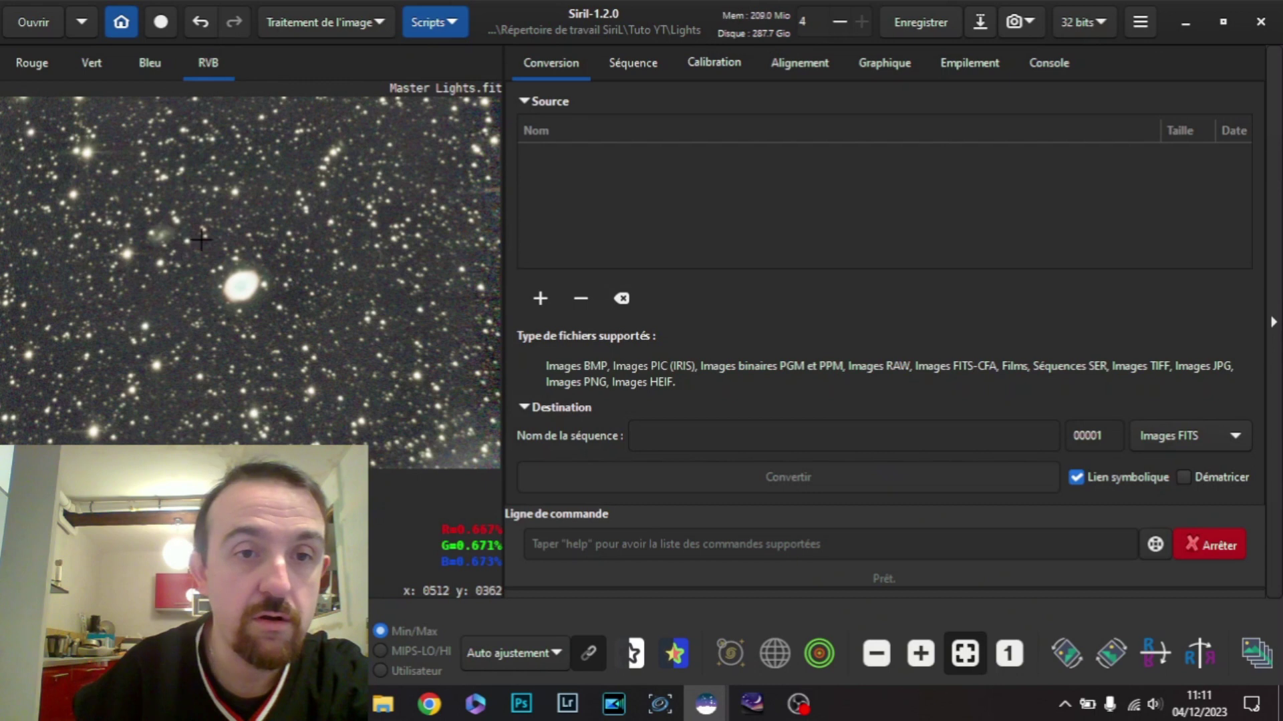
click(193, 24)
click(233, 21)
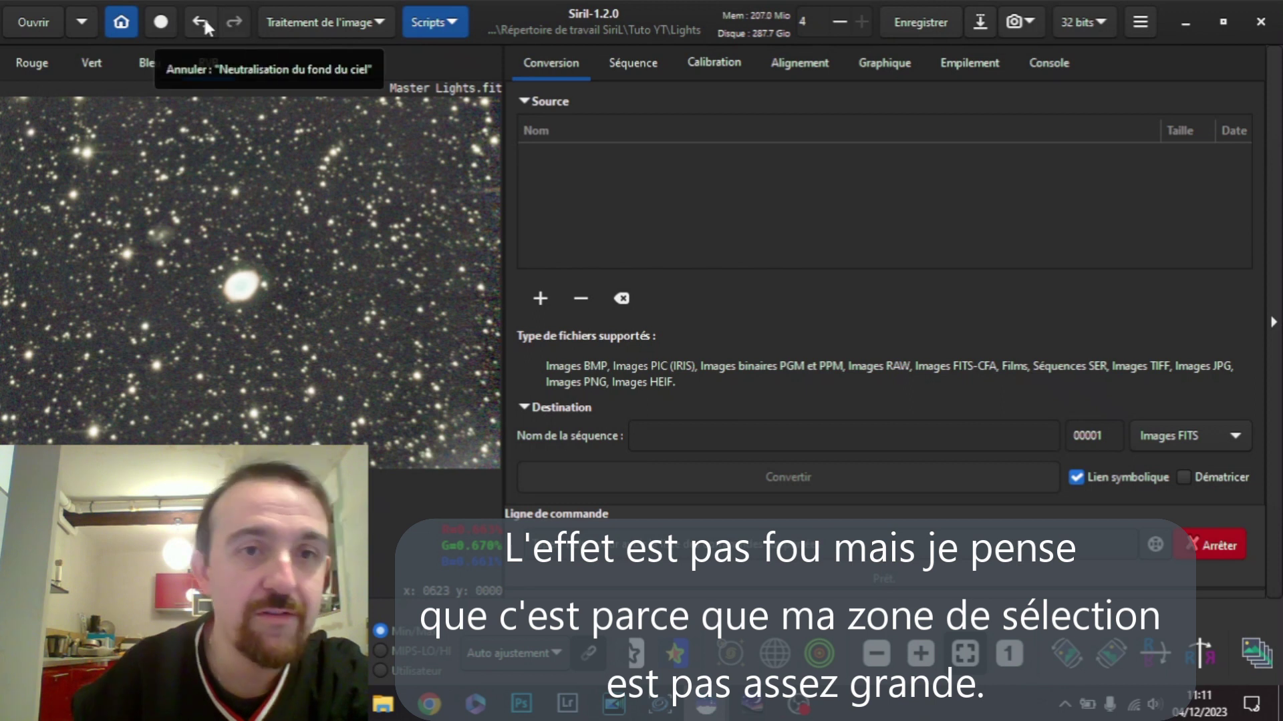
click(203, 18)
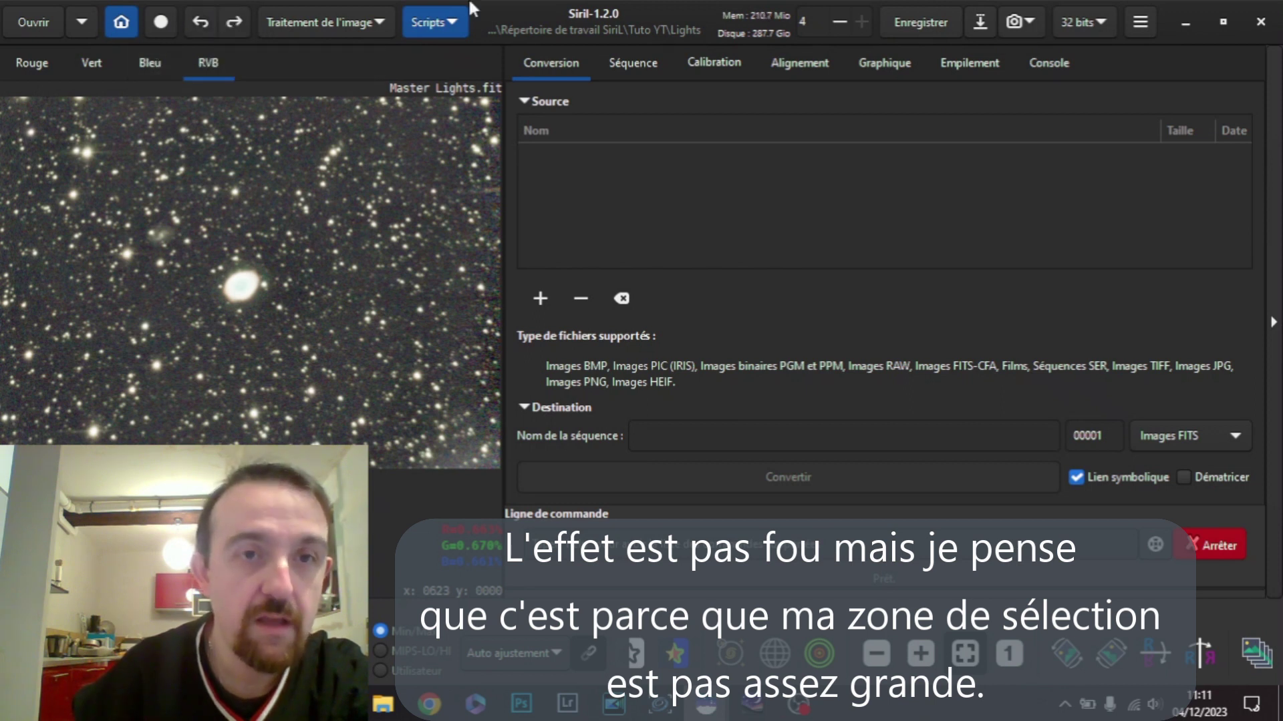
click(329, 21)
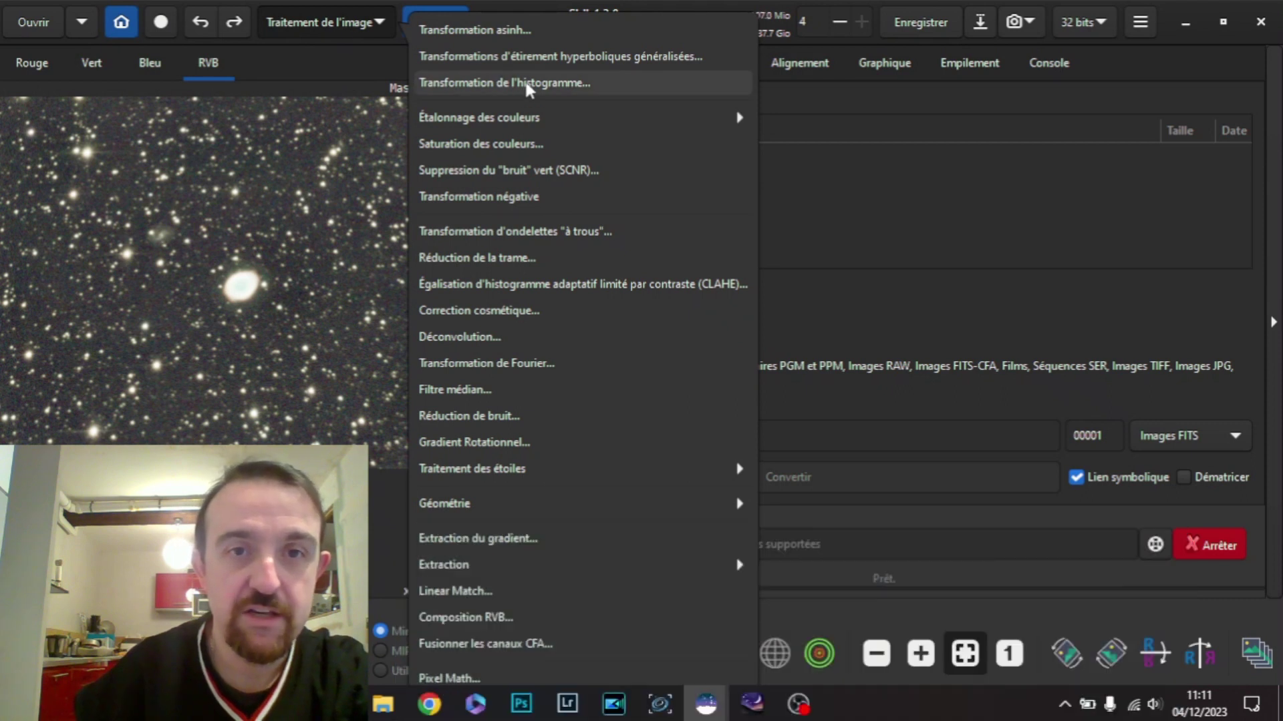
click(533, 119)
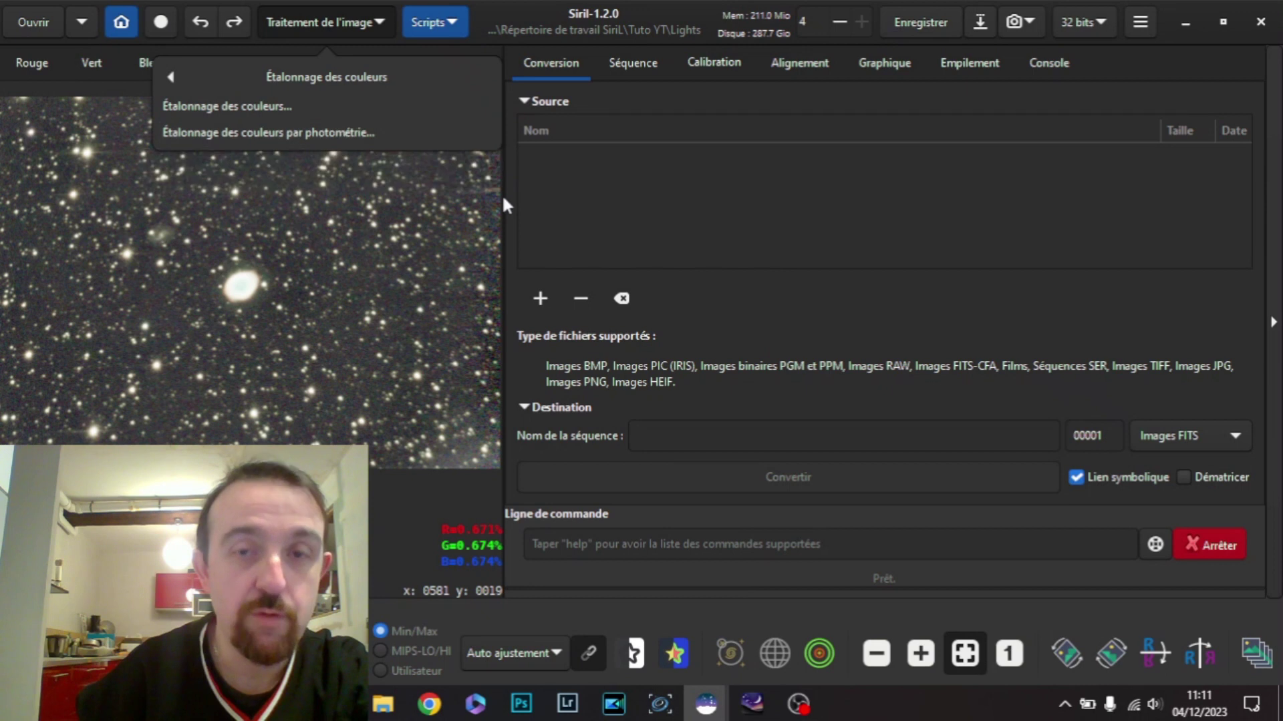
click(241, 46)
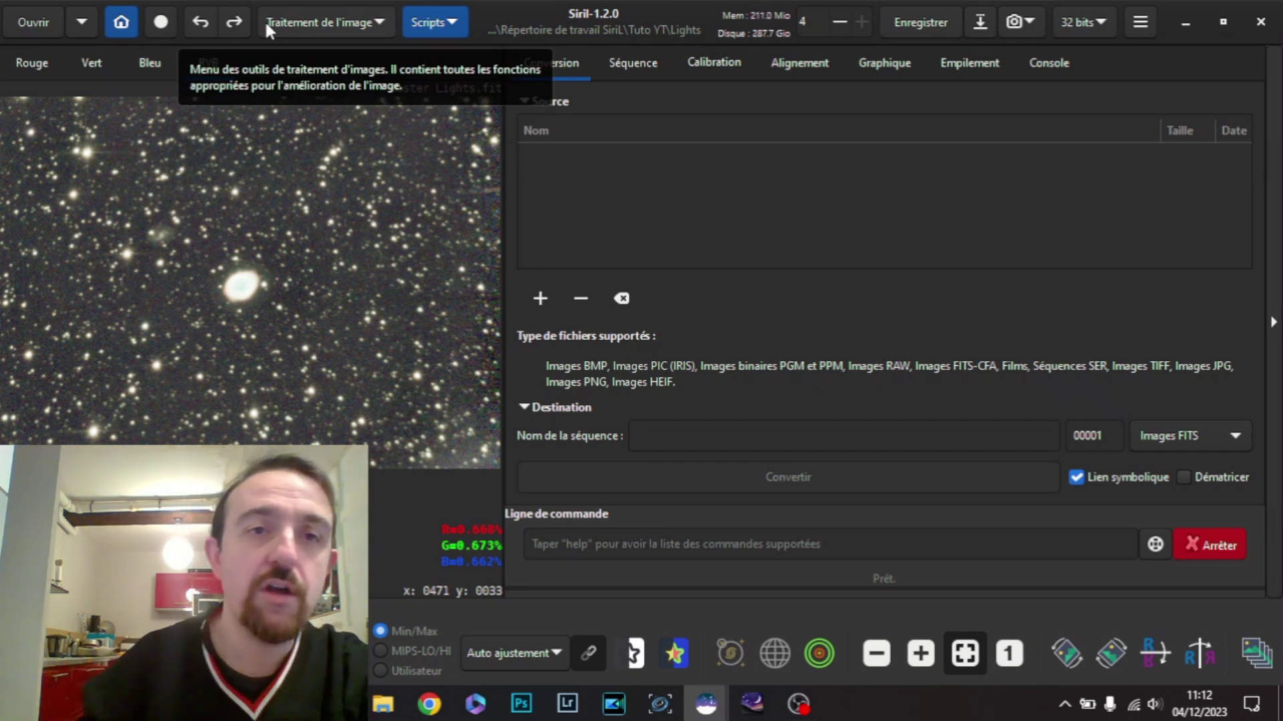
- Run the photometric colour calibration with M57 looked up on SIMBAD as the target and the NOMAD catalogue
click(291, 28)
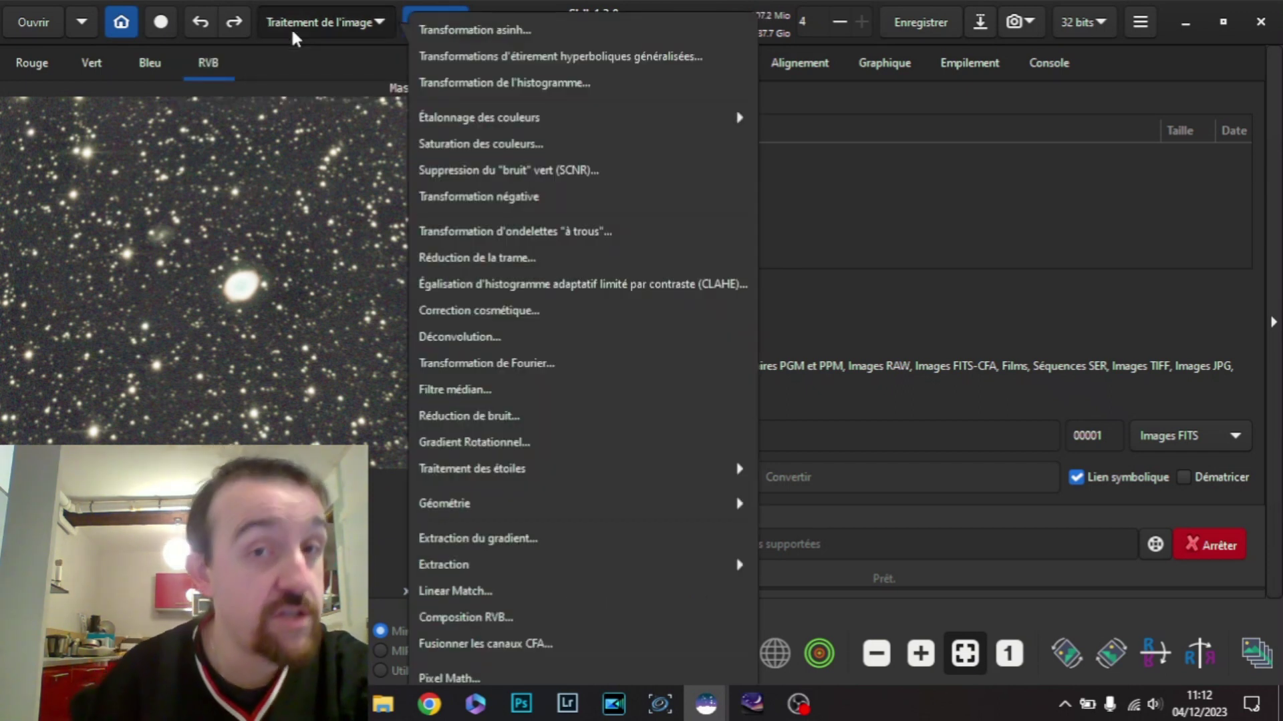
click(470, 118)
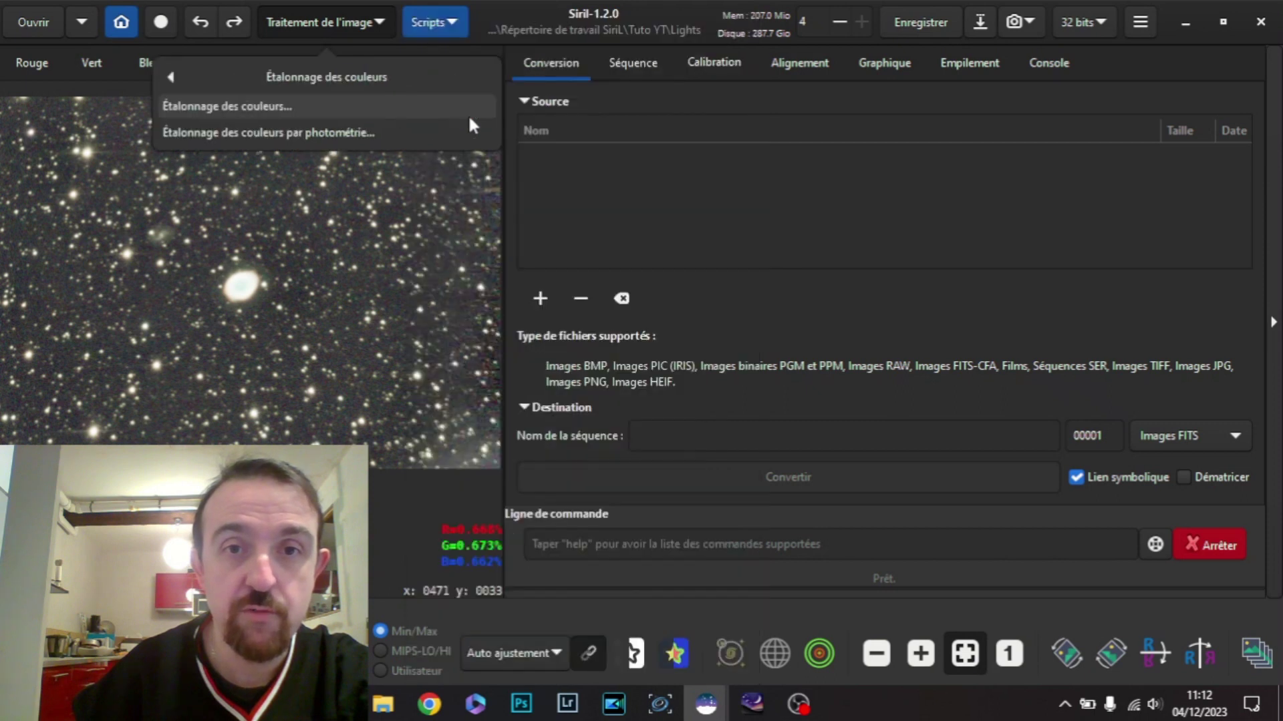
click(320, 133)
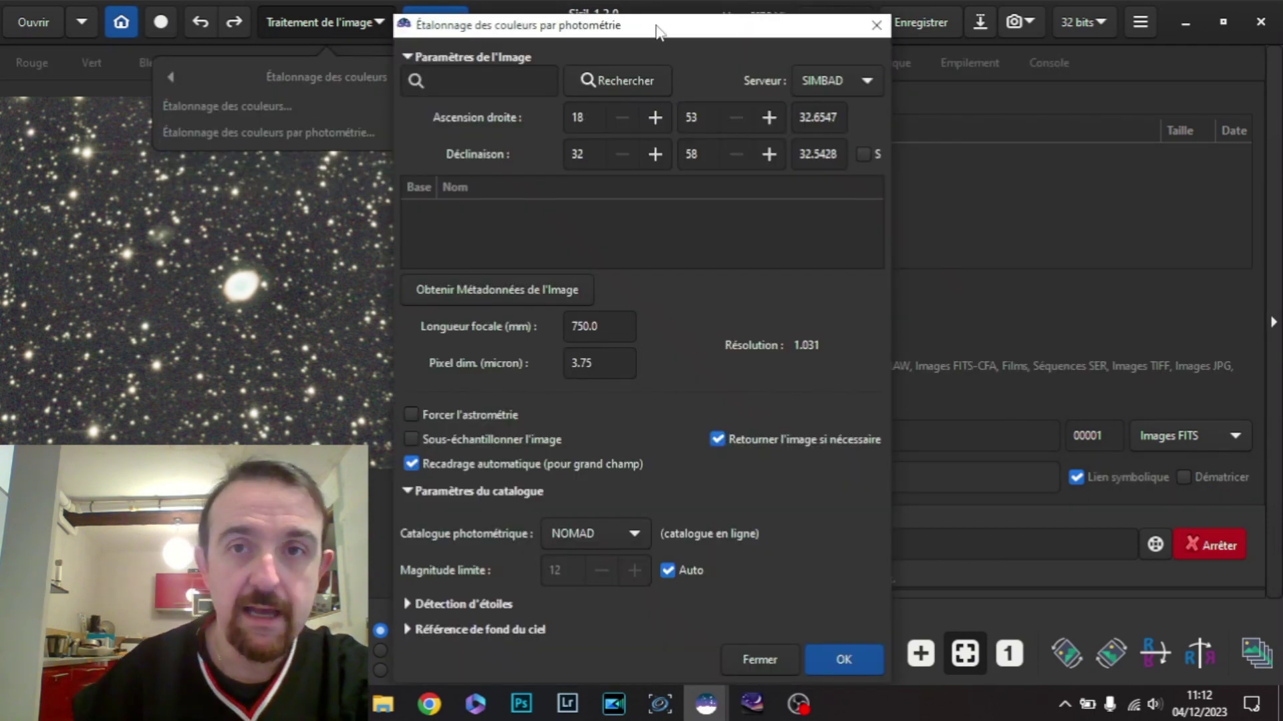
drag(658, 25, 832, 28)
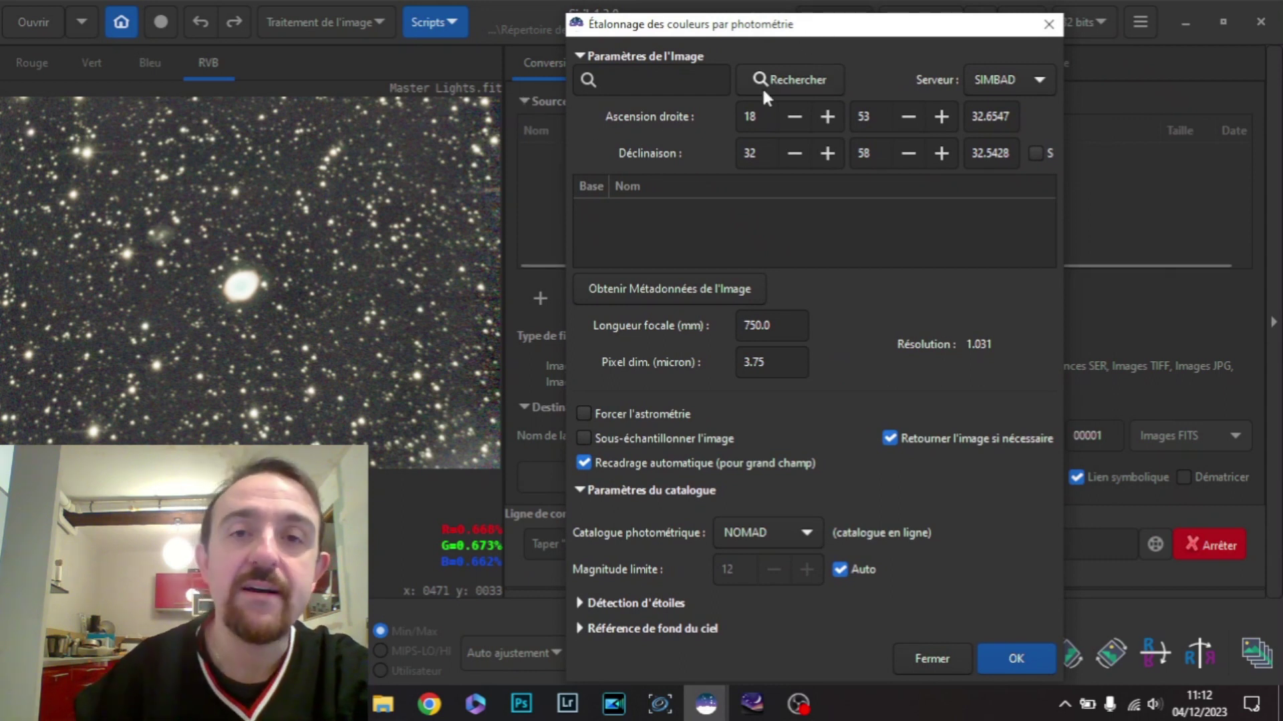
click(683, 79)
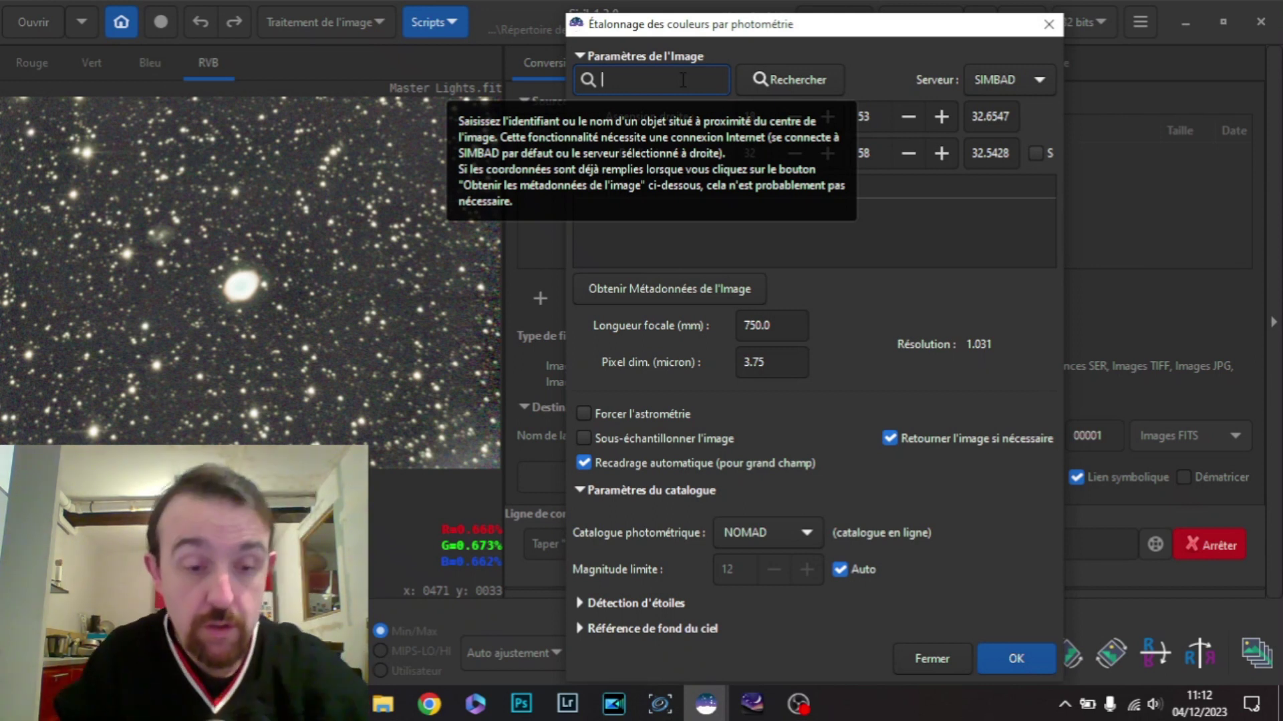
text(M57)
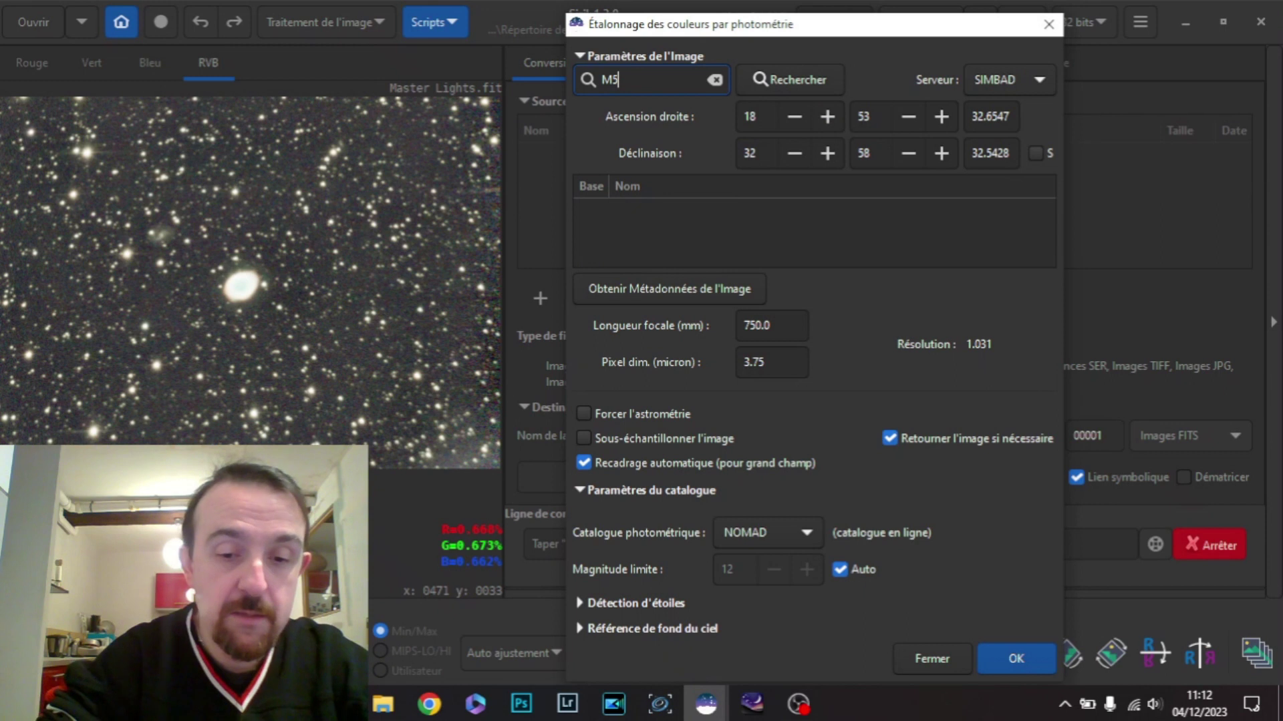
click(773, 79)
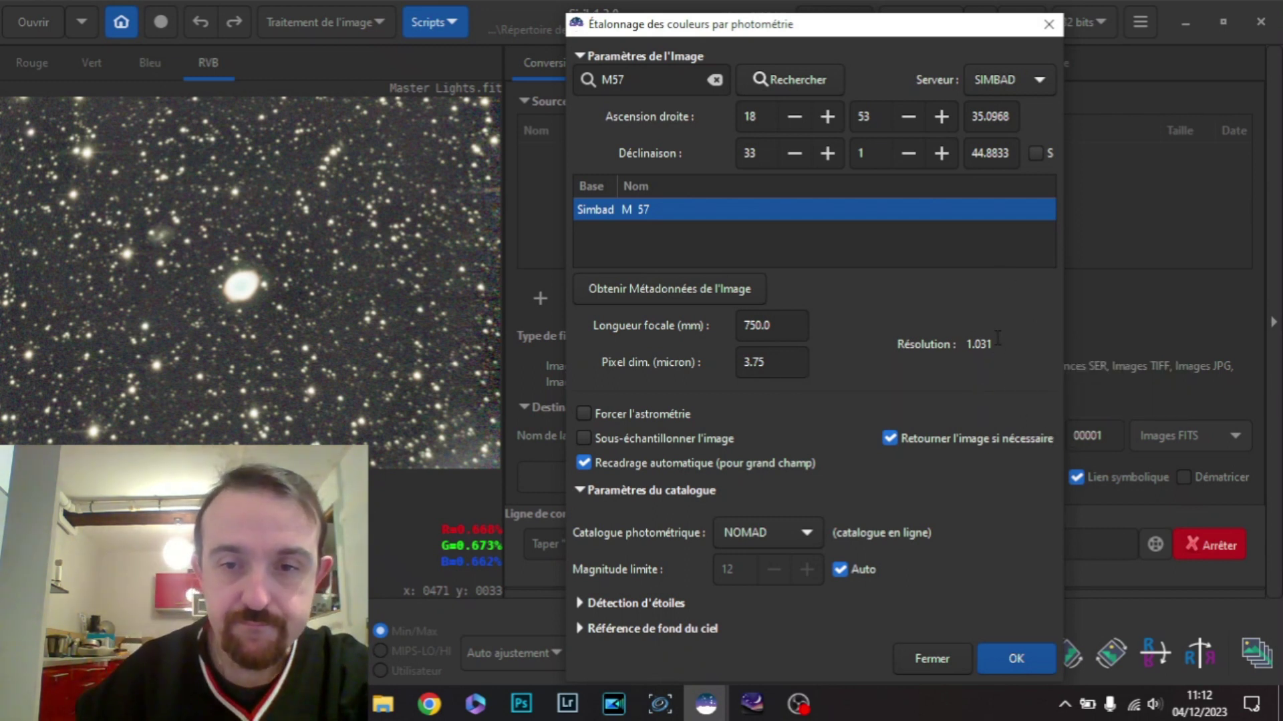
click(996, 652)
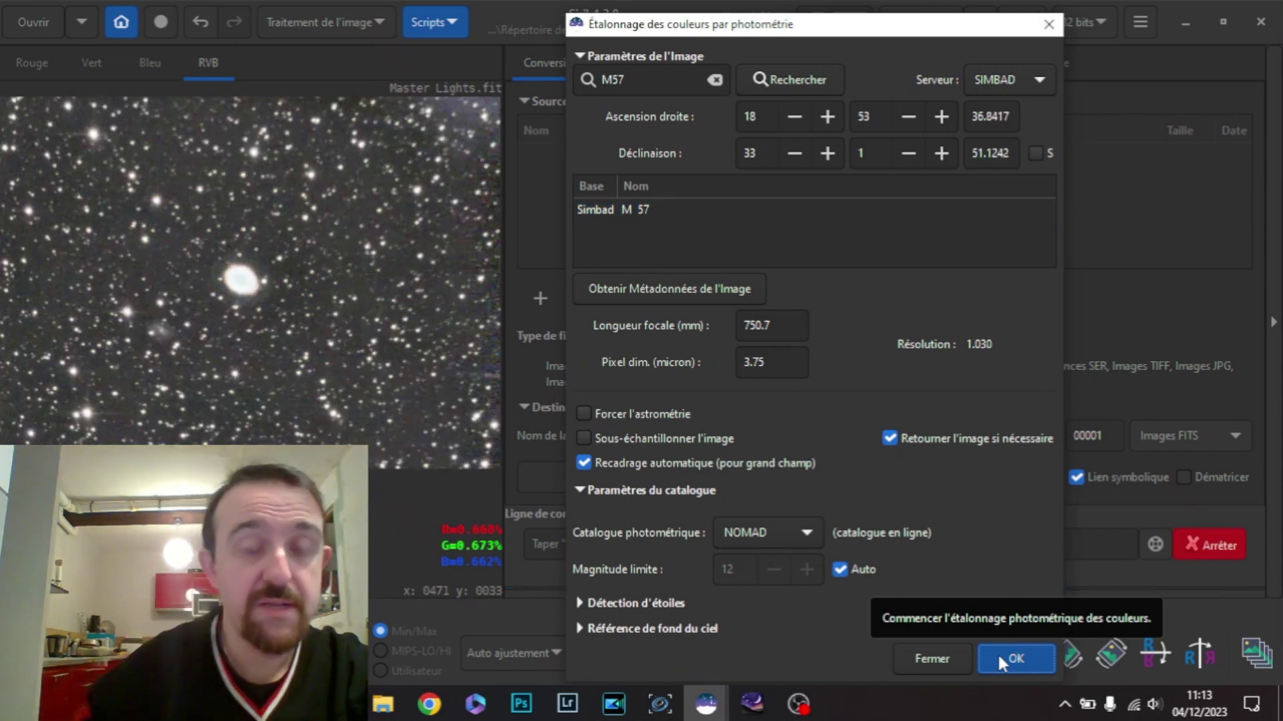
click(928, 664)
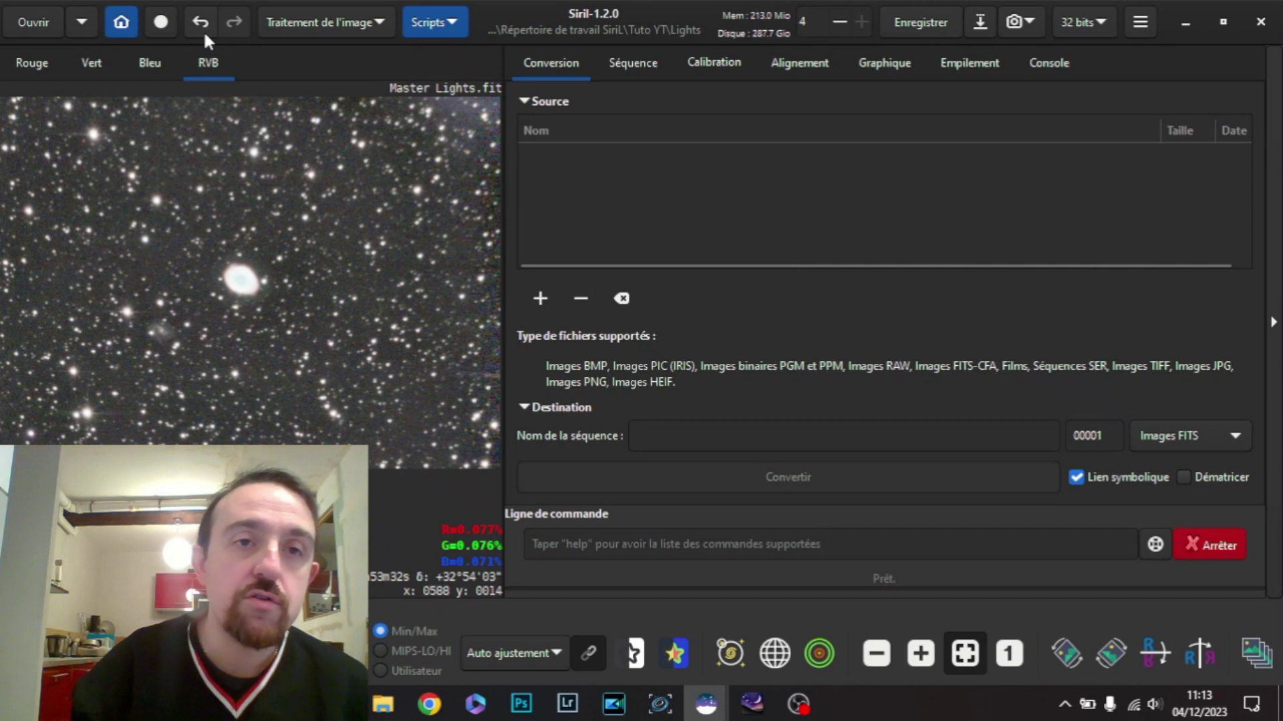
- Review the photometric calibration's option for flipping the image if necessary, without running the calibration again
click(303, 23)
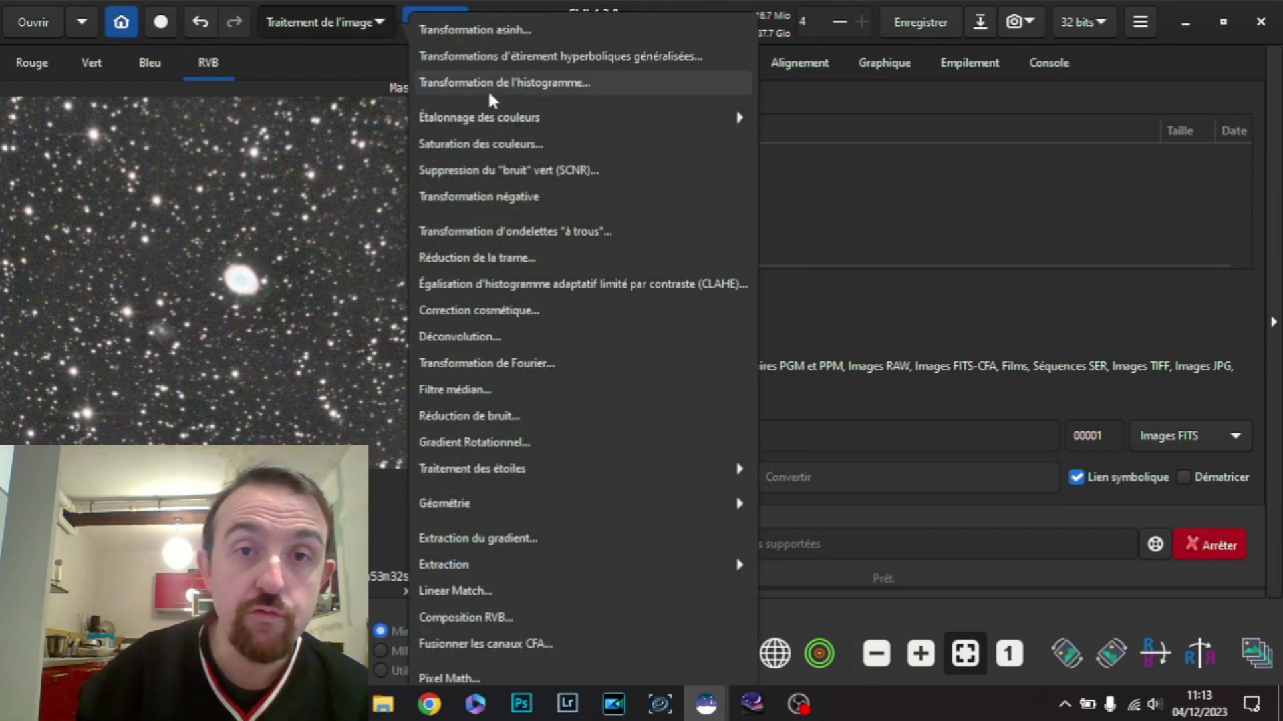
click(477, 117)
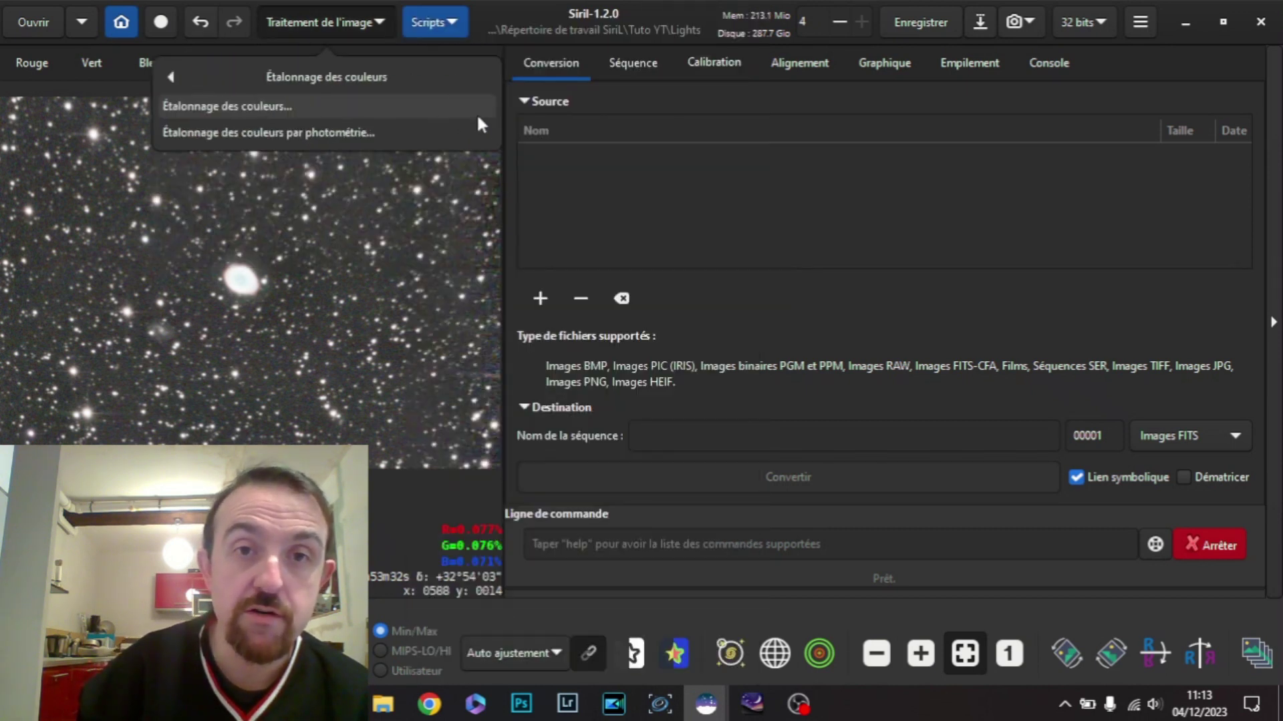
click(359, 128)
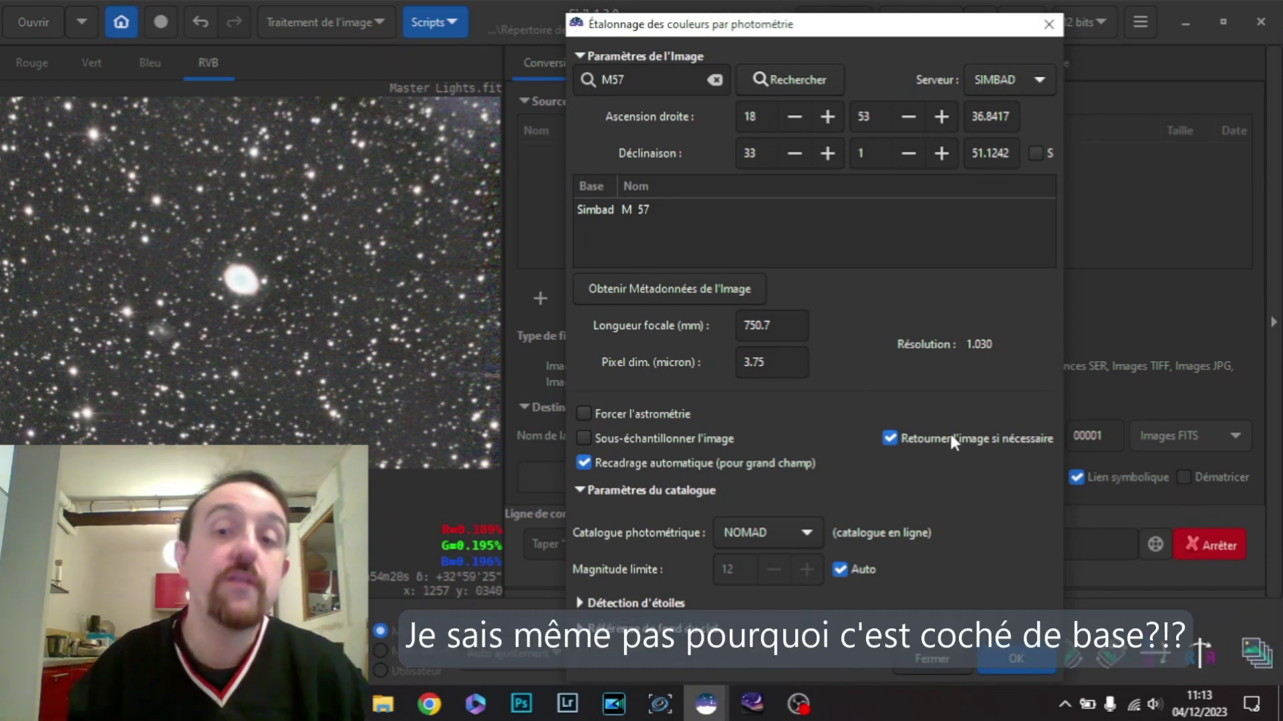
click(937, 664)
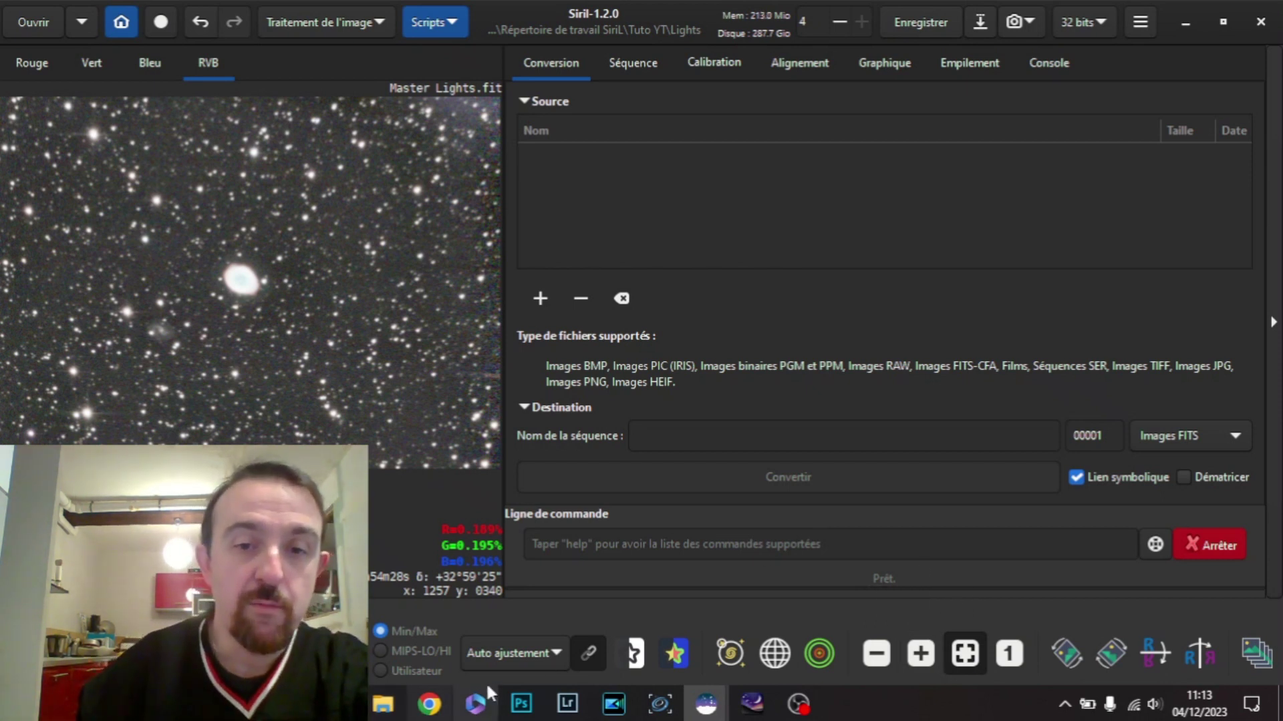
- Switch the image preview from auto-adjusted to linear display mode
click(553, 654)
click(487, 450)
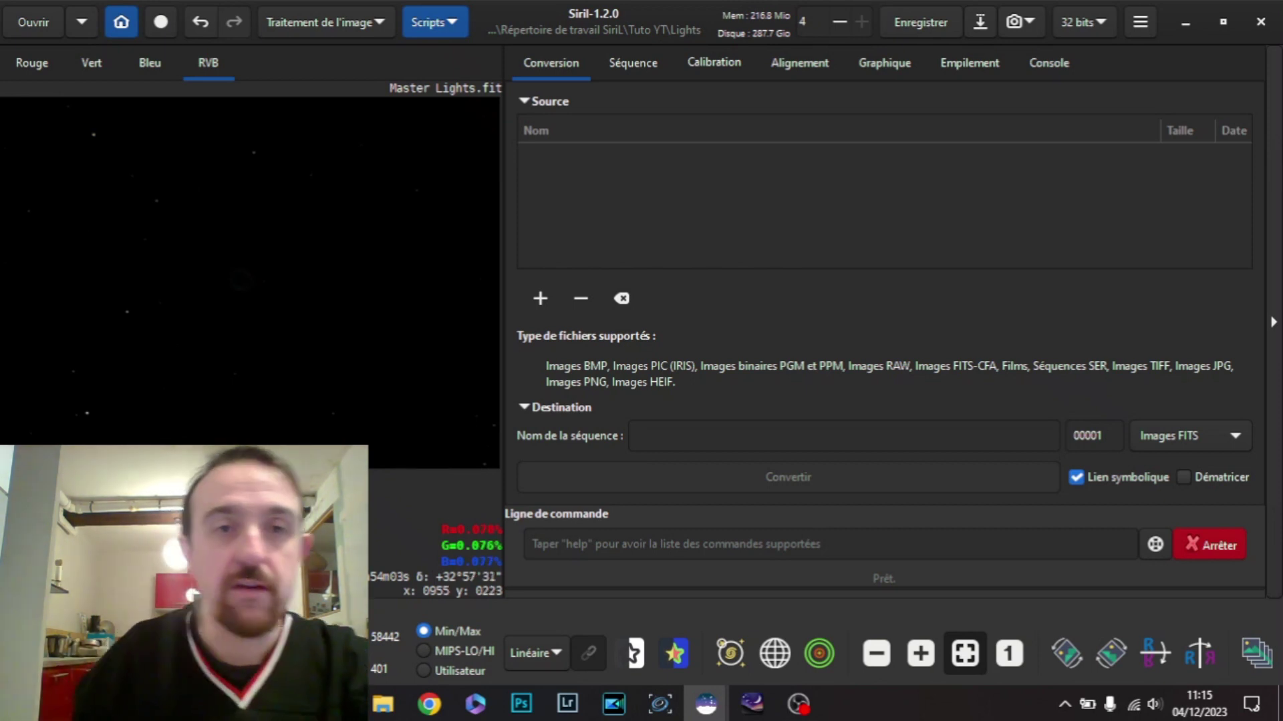
click(367, 20)
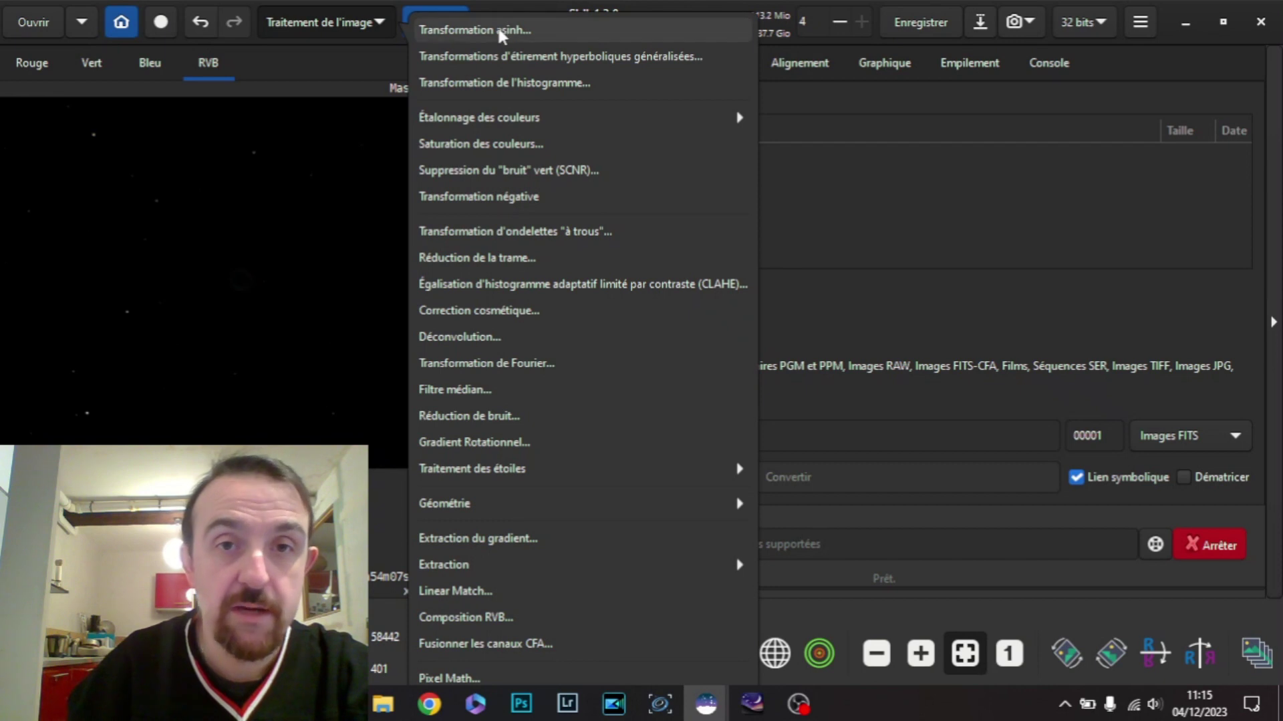
click(469, 30)
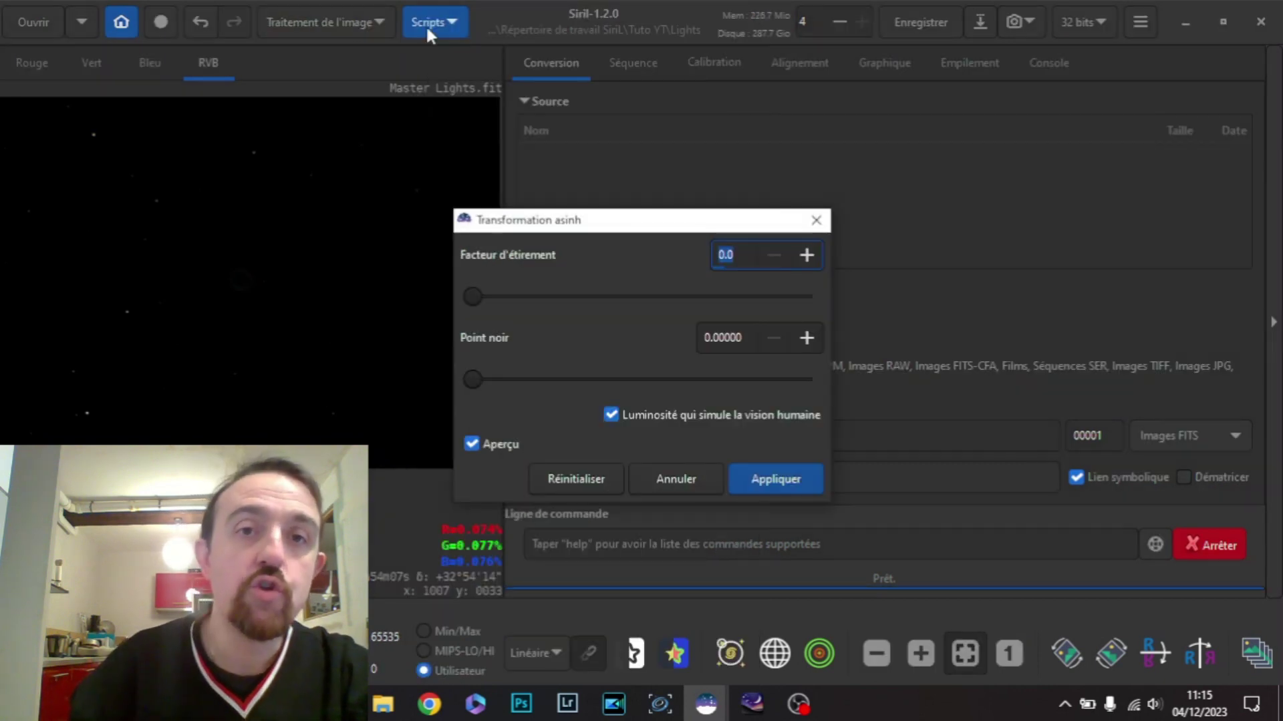
click(675, 481)
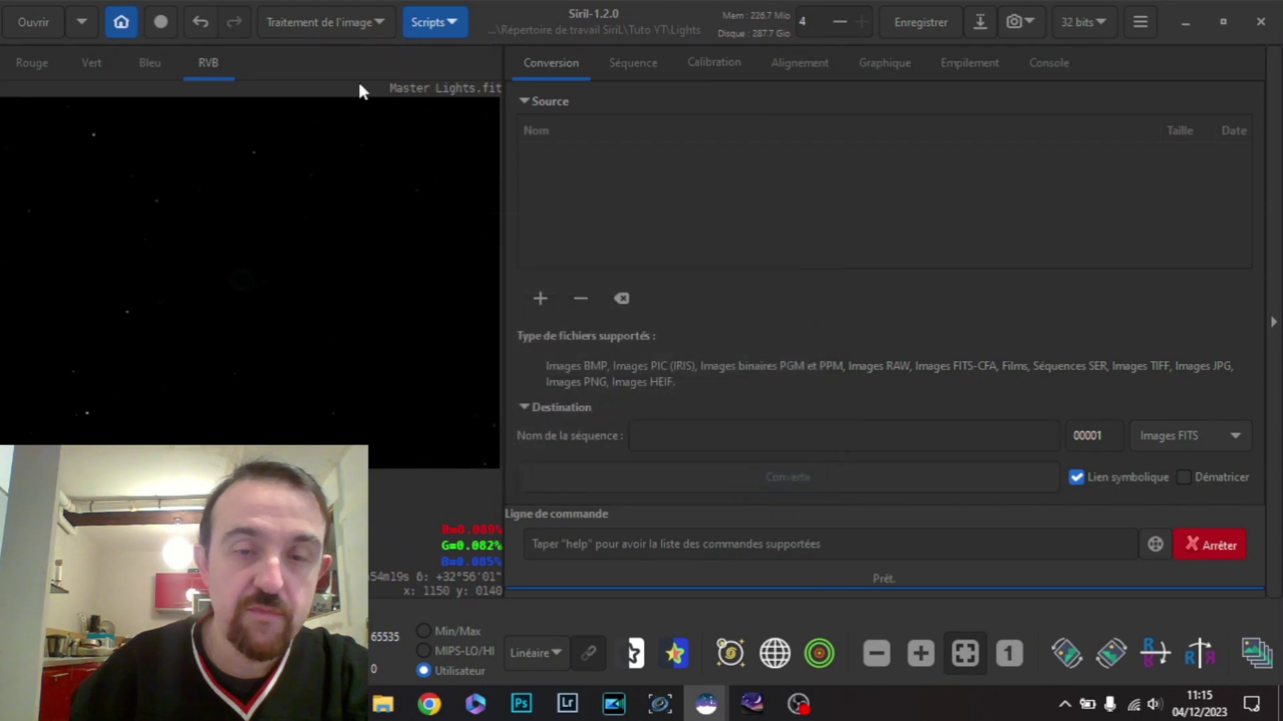
- Apply an asinh transformation to the M57 image with a stretch factor of 5.0
click(340, 19)
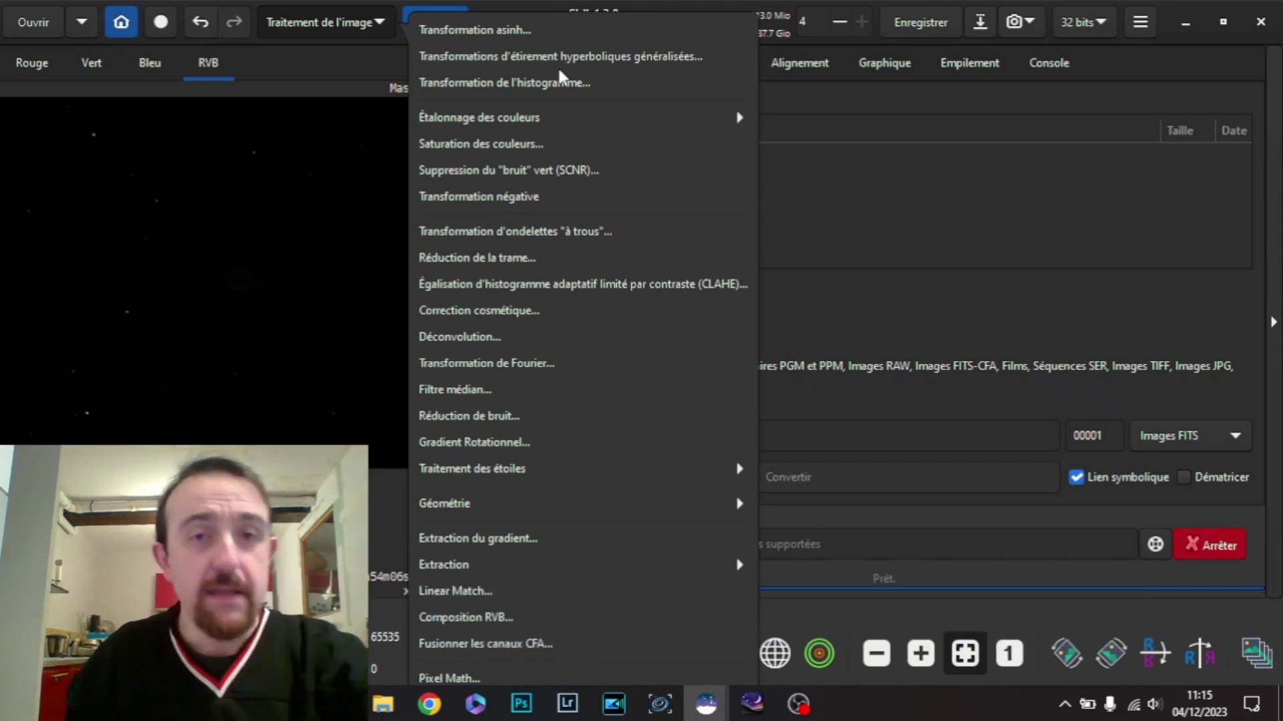
click(504, 34)
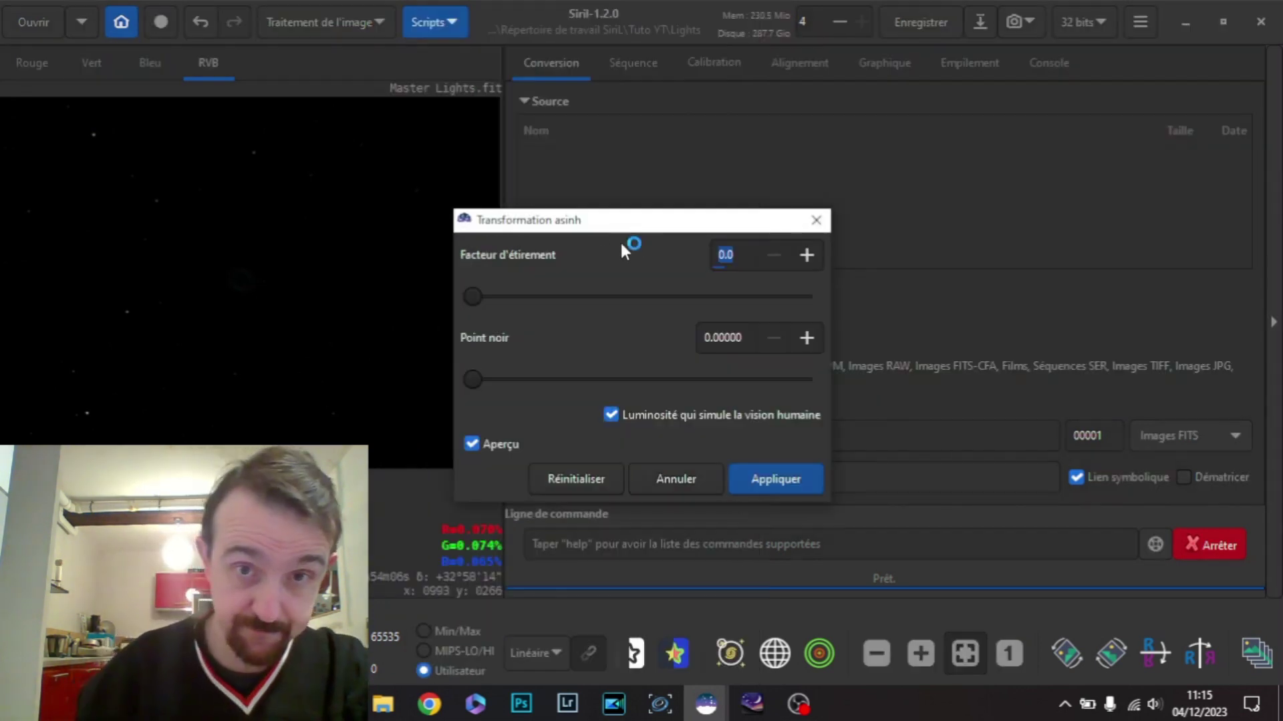
drag(589, 230, 705, 194)
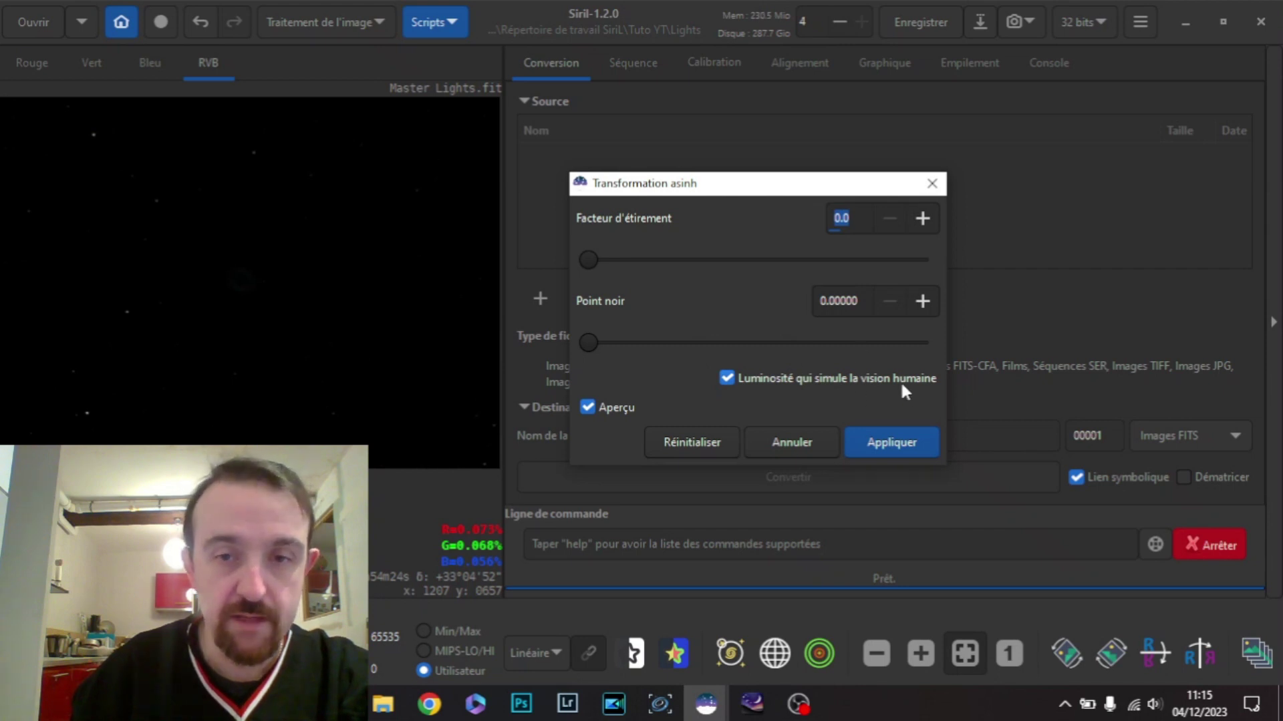
mouse_move(900, 379)
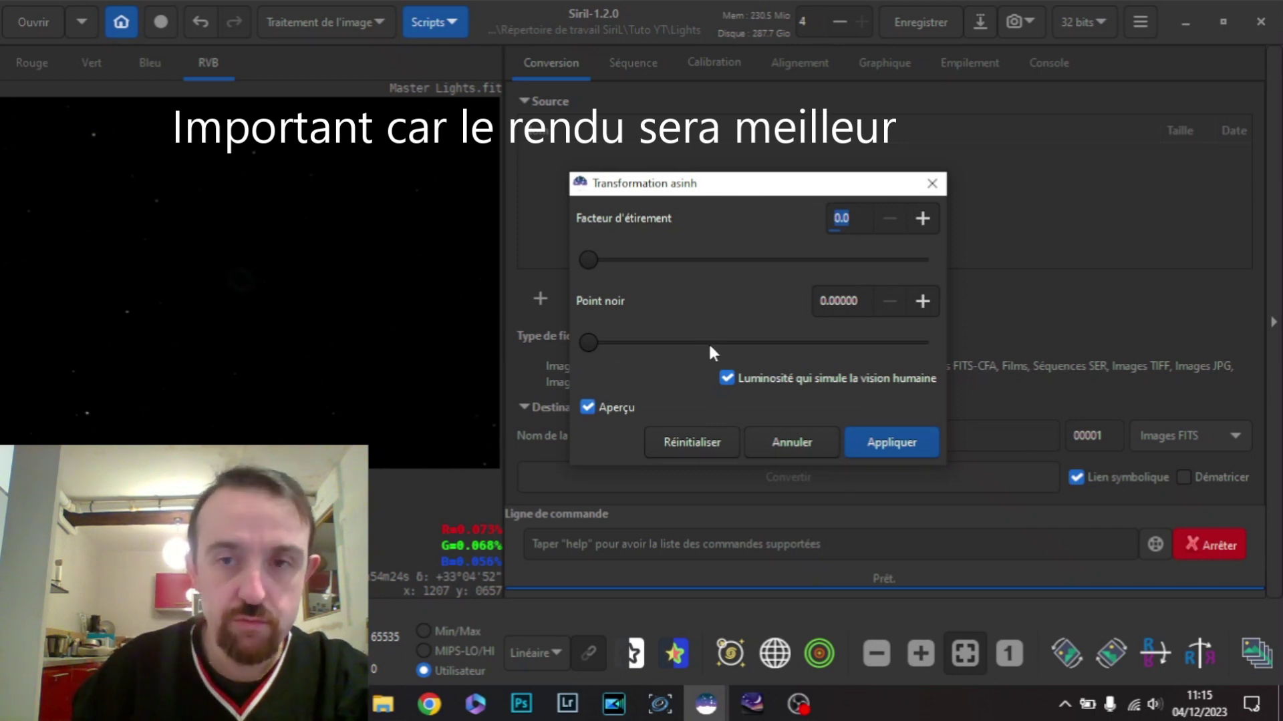
mouse_move(710, 346)
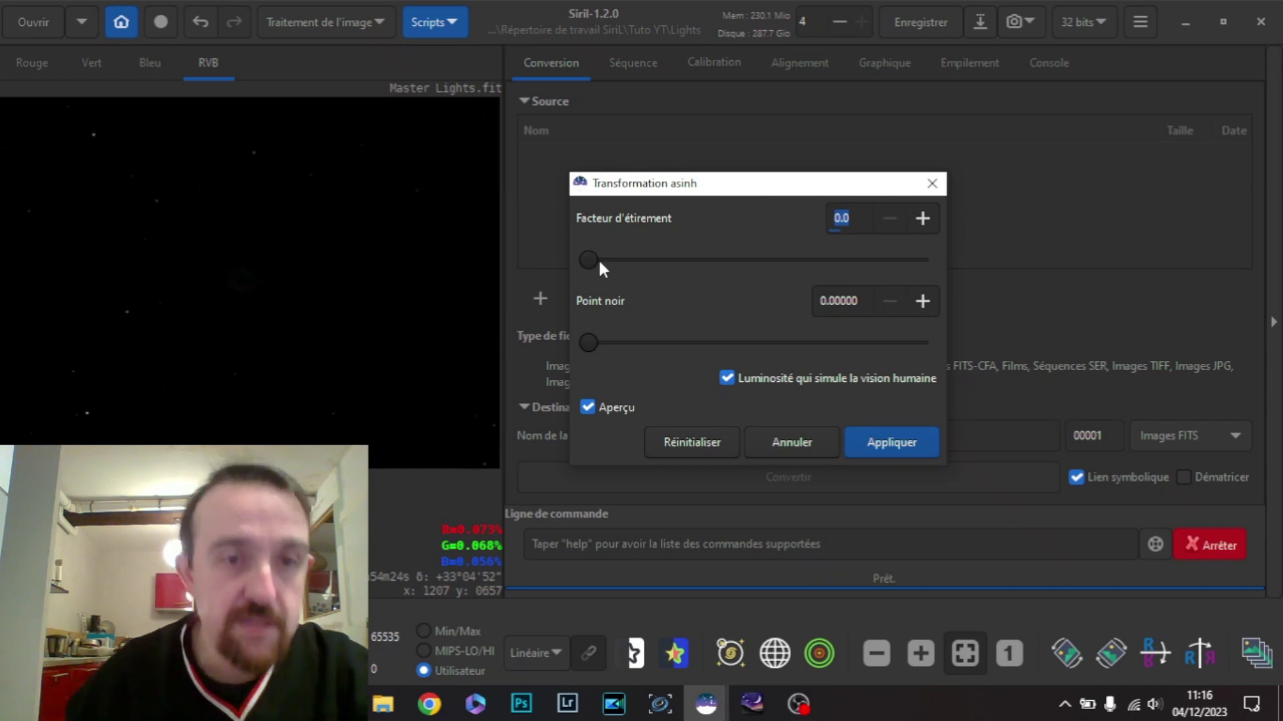
drag(585, 261, 589, 261)
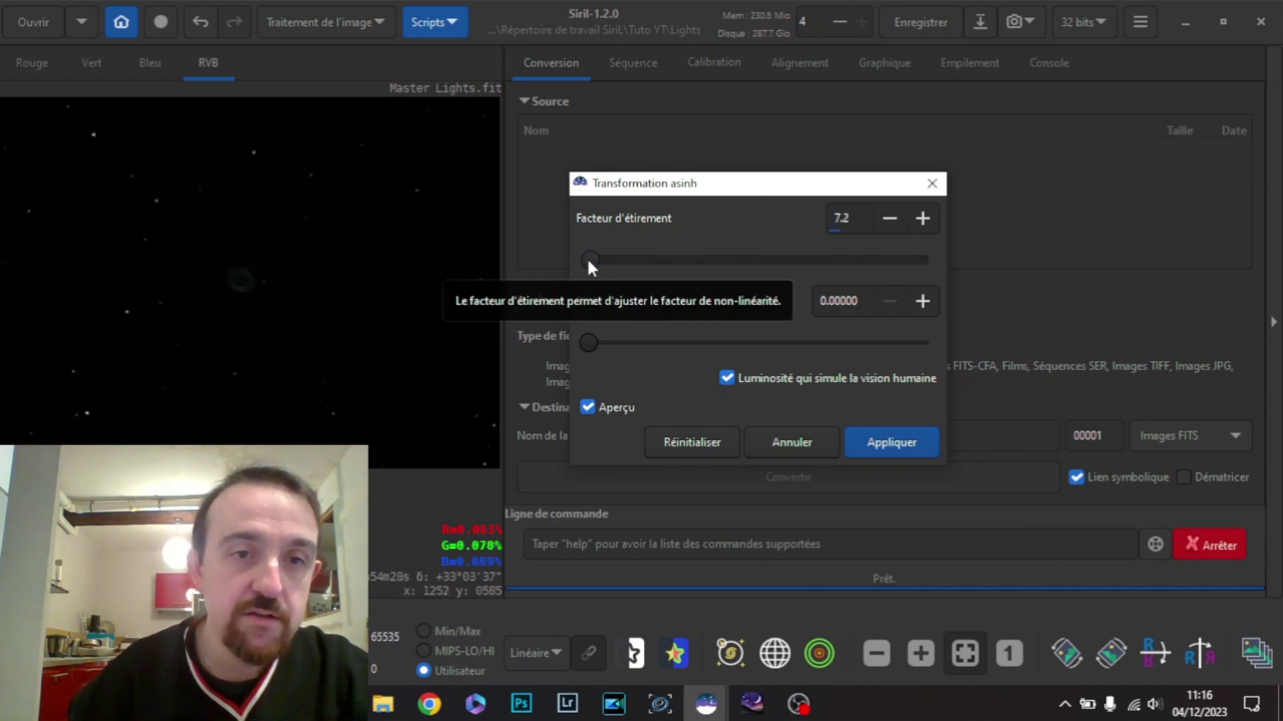
drag(587, 261, 576, 263)
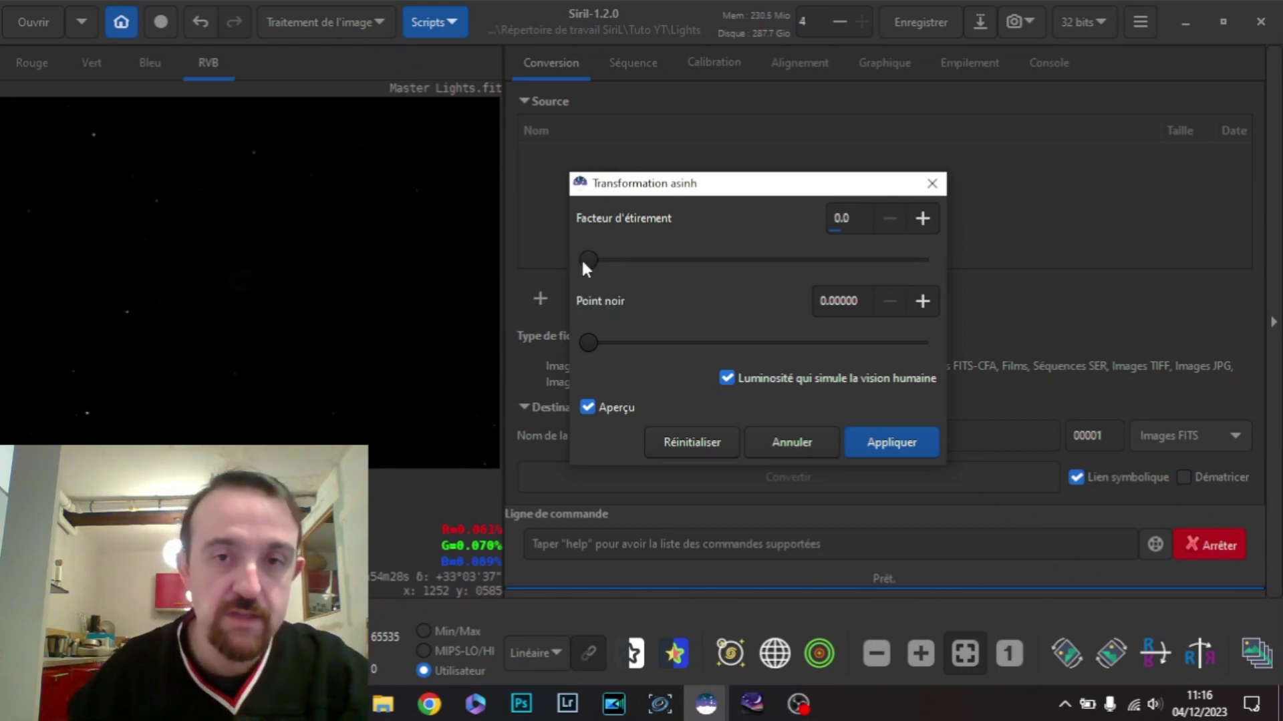
click(923, 219)
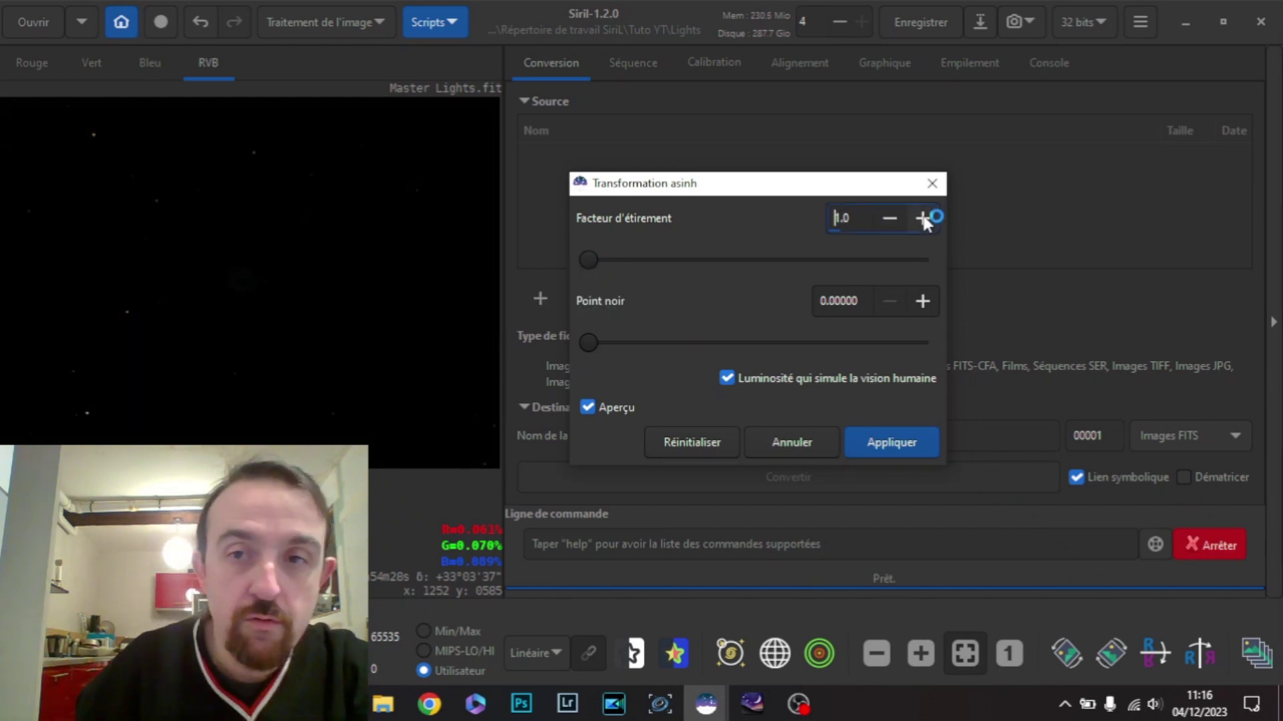
click(923, 218)
click(922, 219)
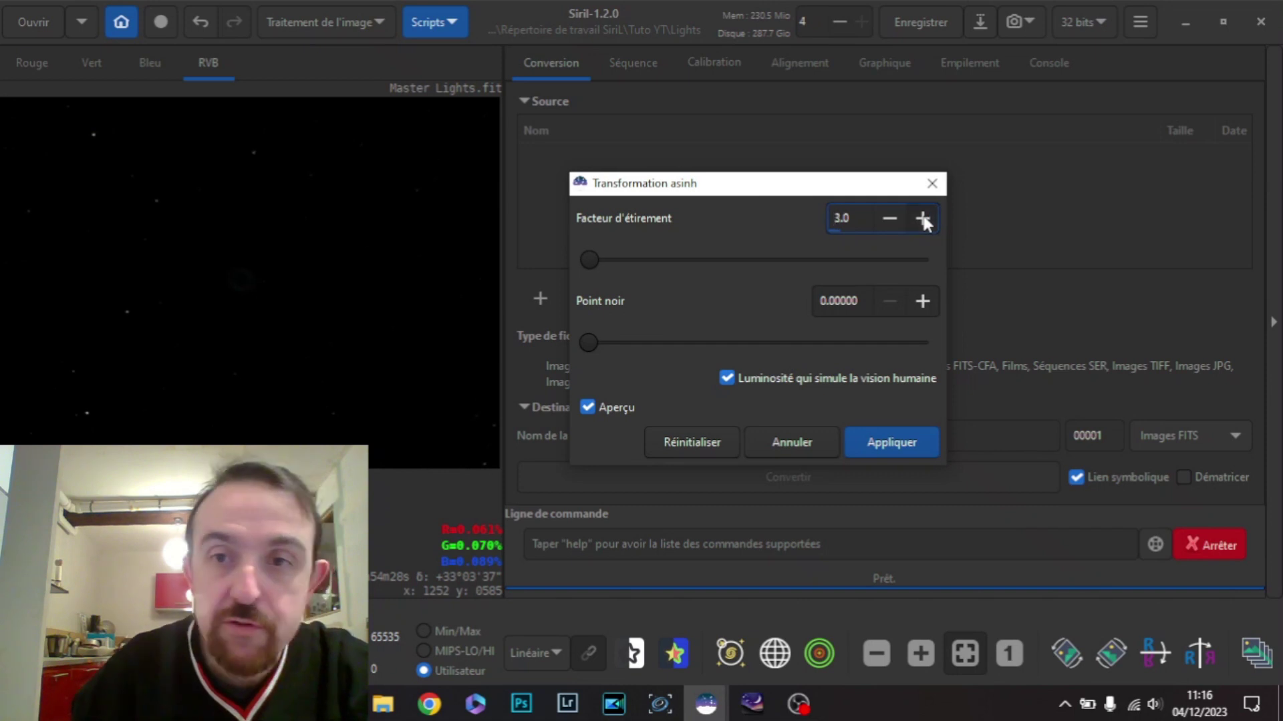
click(923, 218)
click(923, 218)
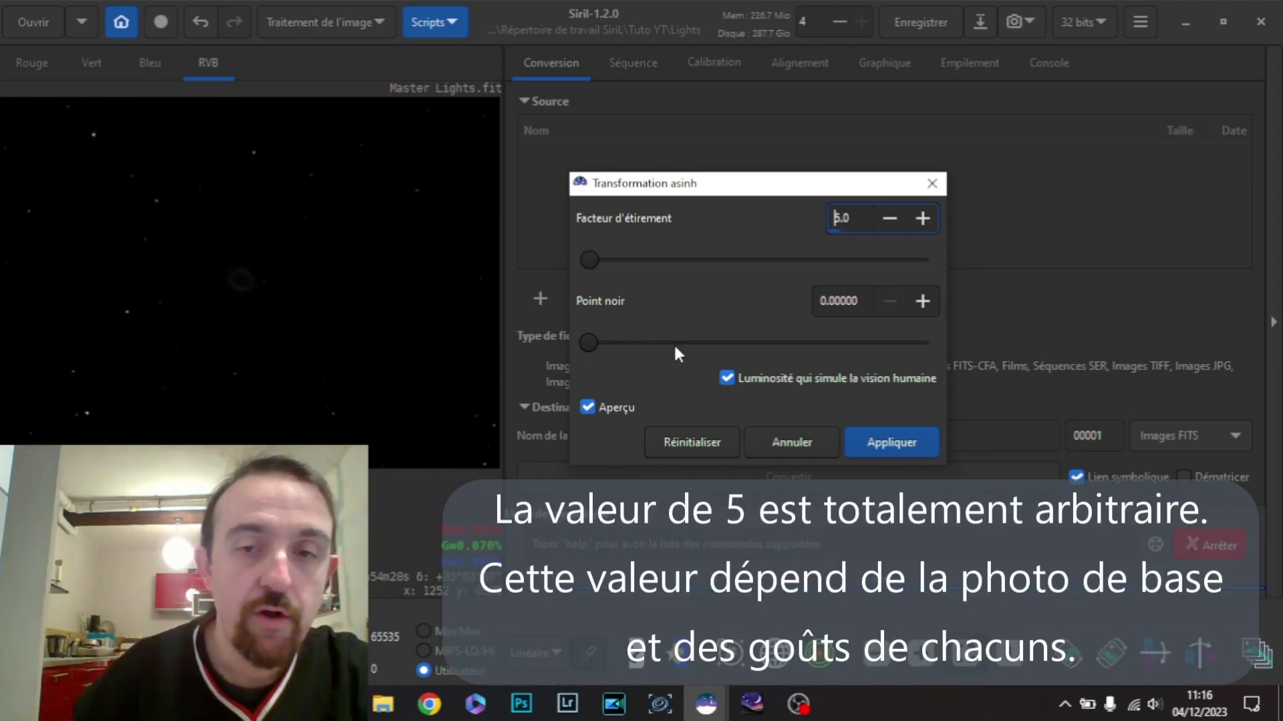
click(857, 452)
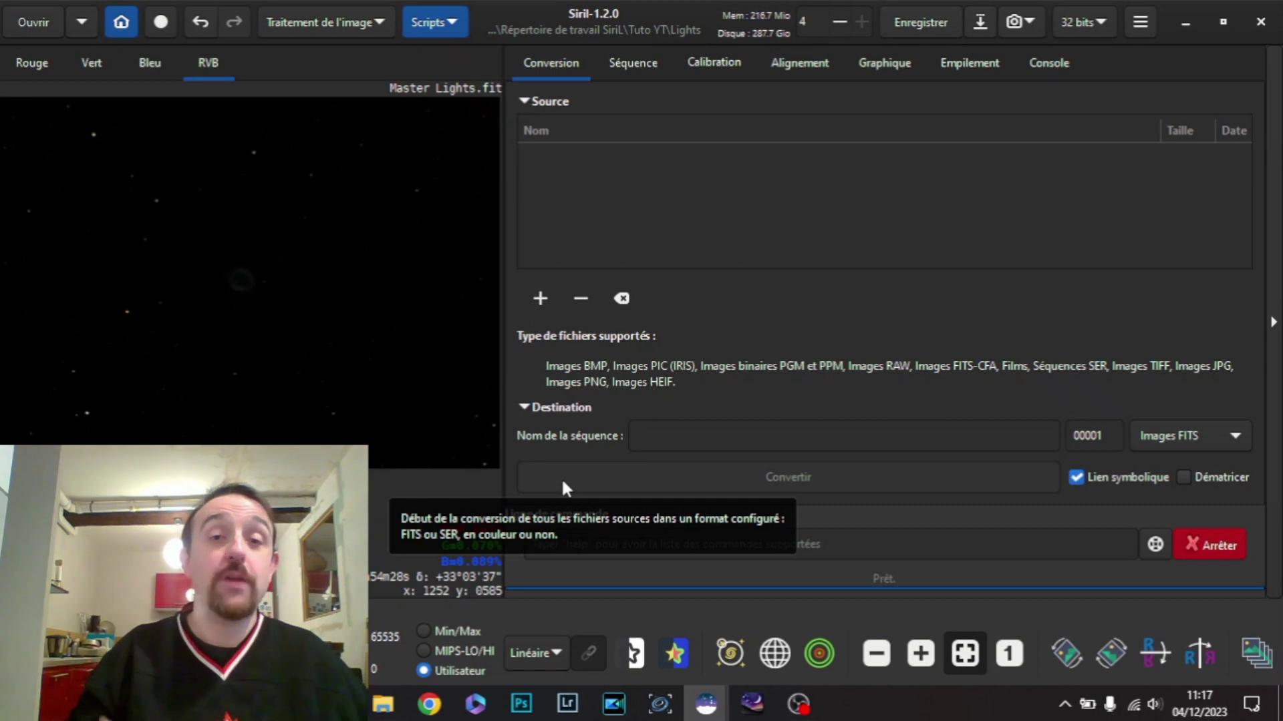
- Try the automatic stretch in the histogram transformation, reset it and leave the tool without applying
click(379, 22)
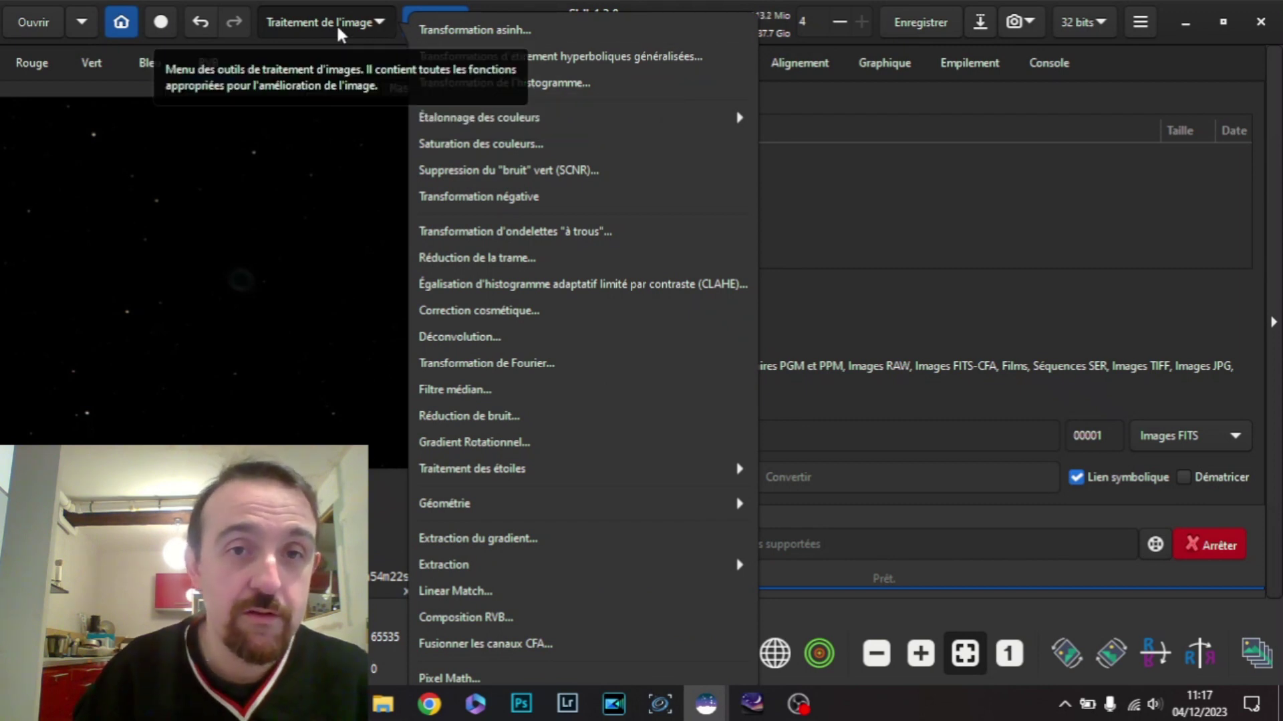
click(495, 82)
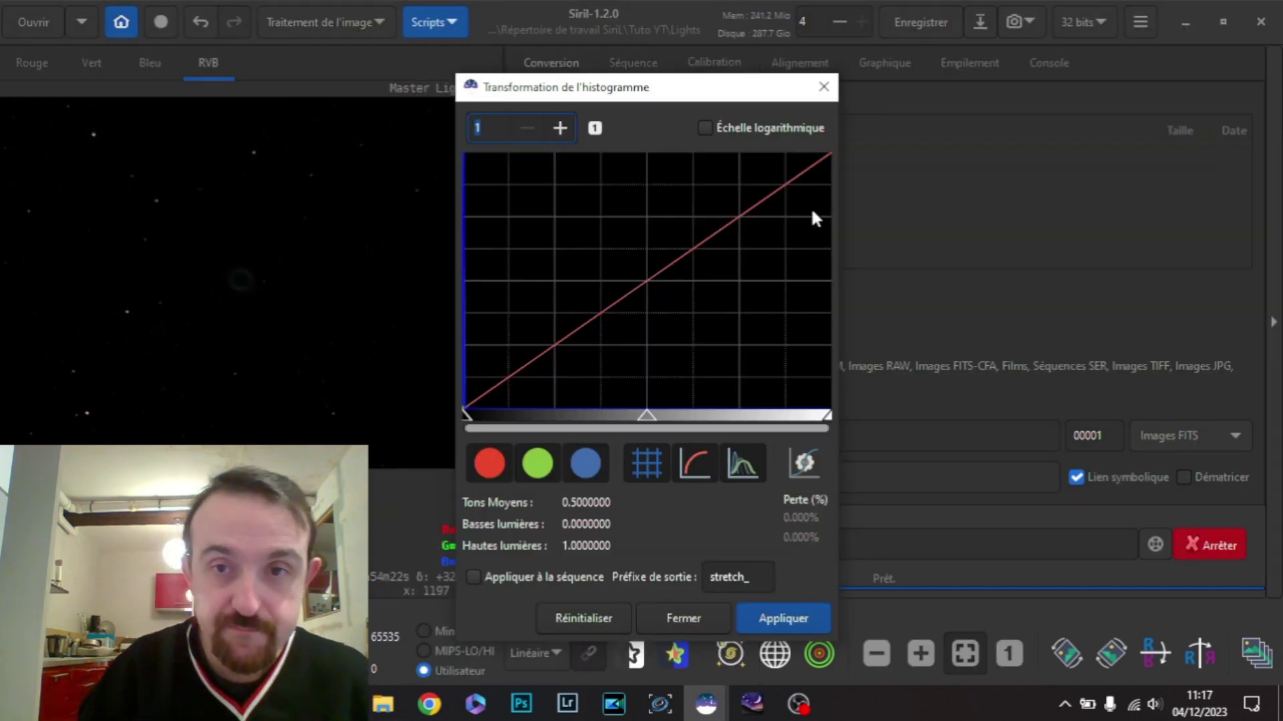
drag(838, 274, 1241, 275)
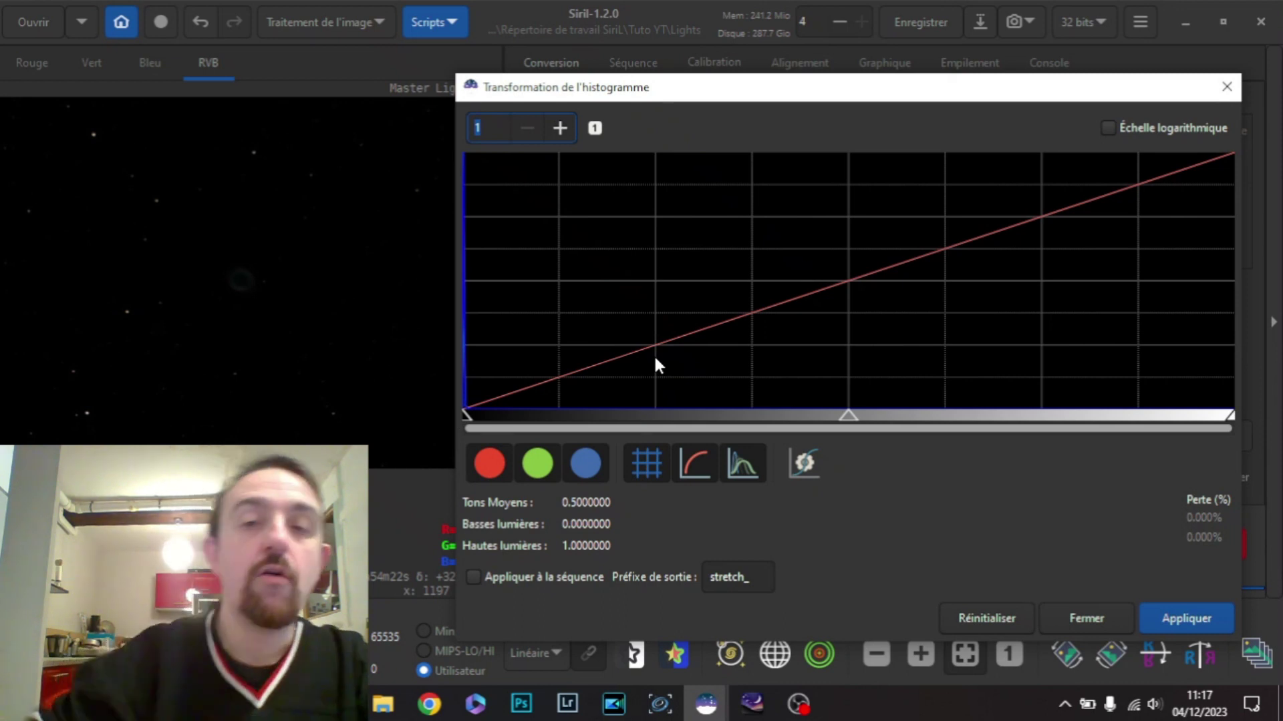
click(804, 468)
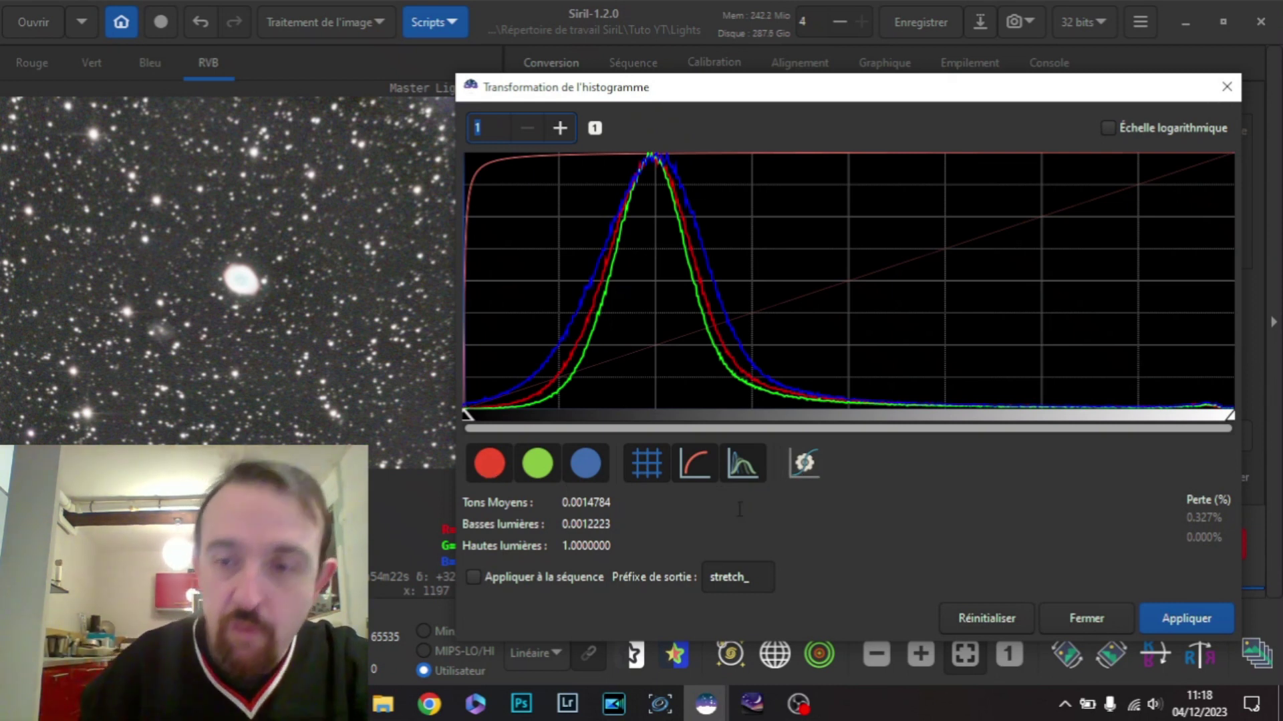
click(994, 616)
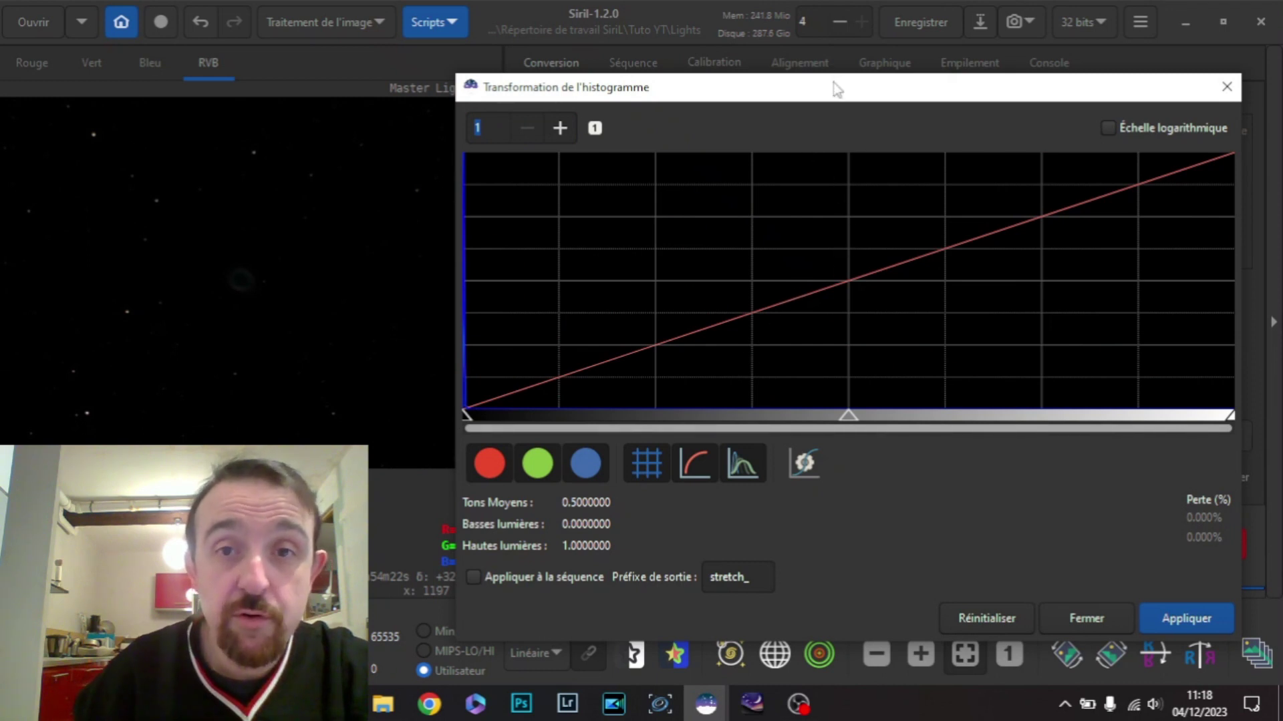
drag(848, 89, 885, 48)
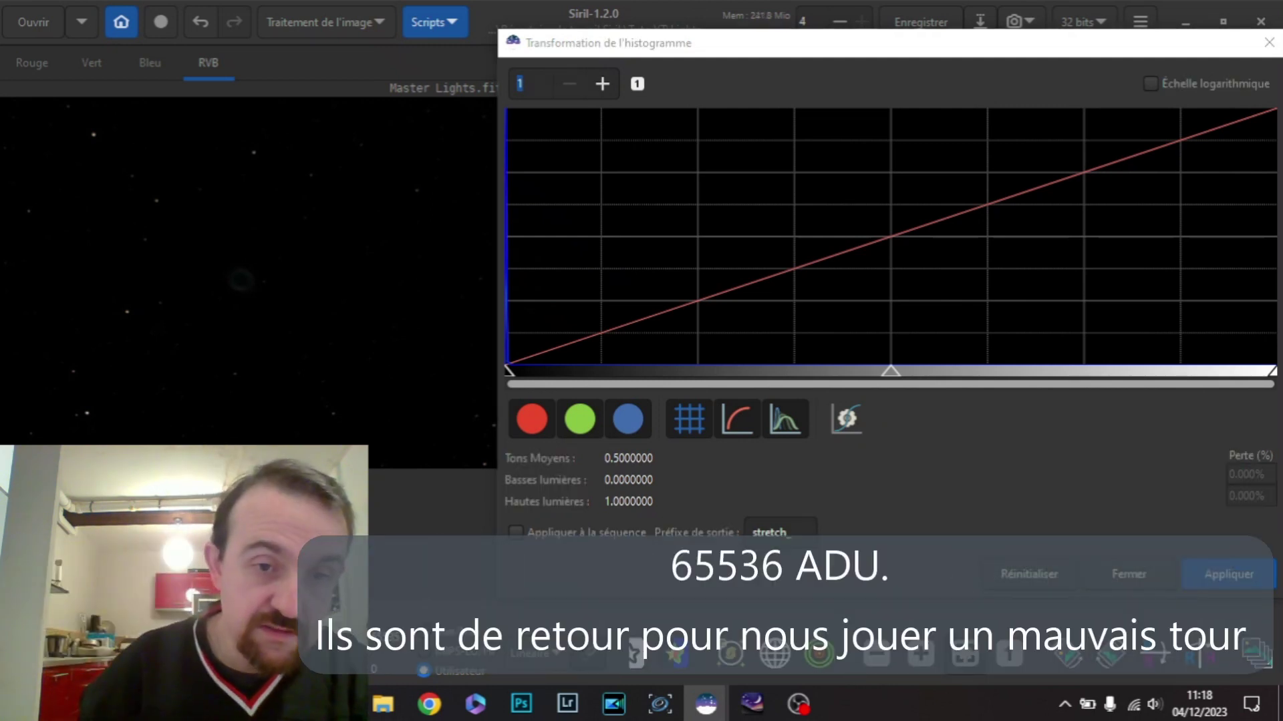
key(Escape)
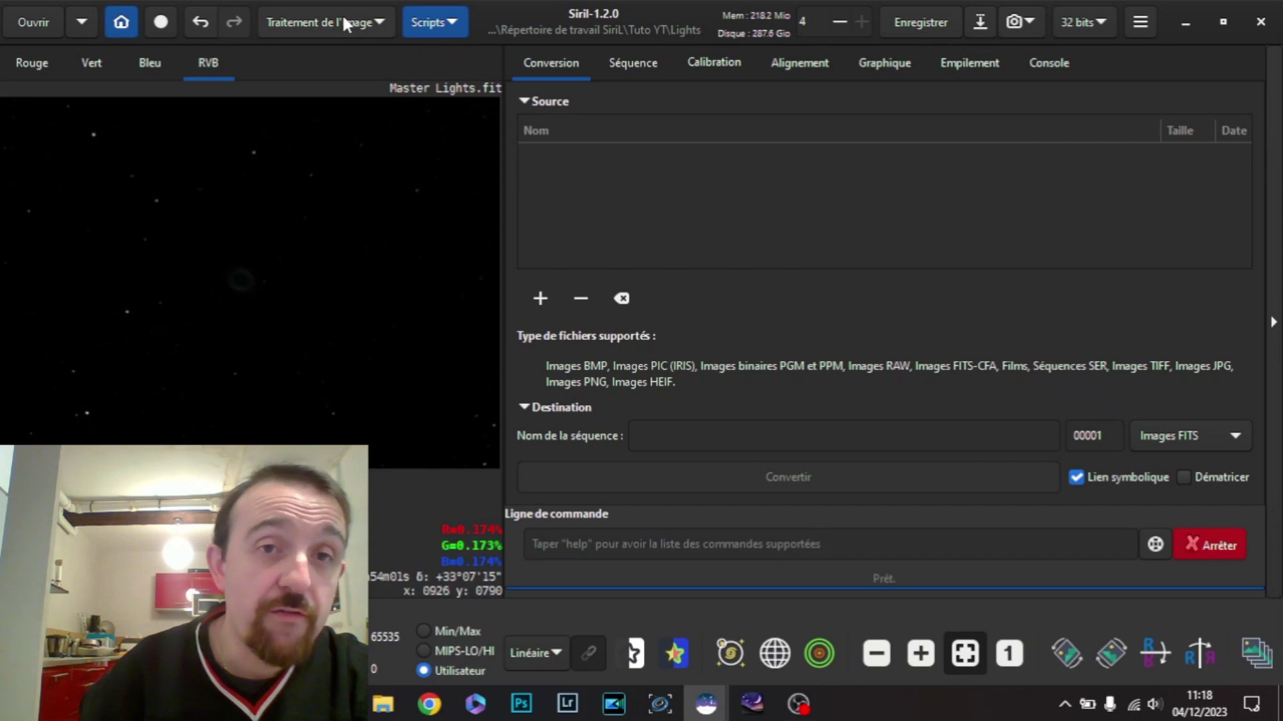
- Reopen the histogram transformation, widen its window and compute an automatic stretch for the image
click(342, 14)
click(474, 82)
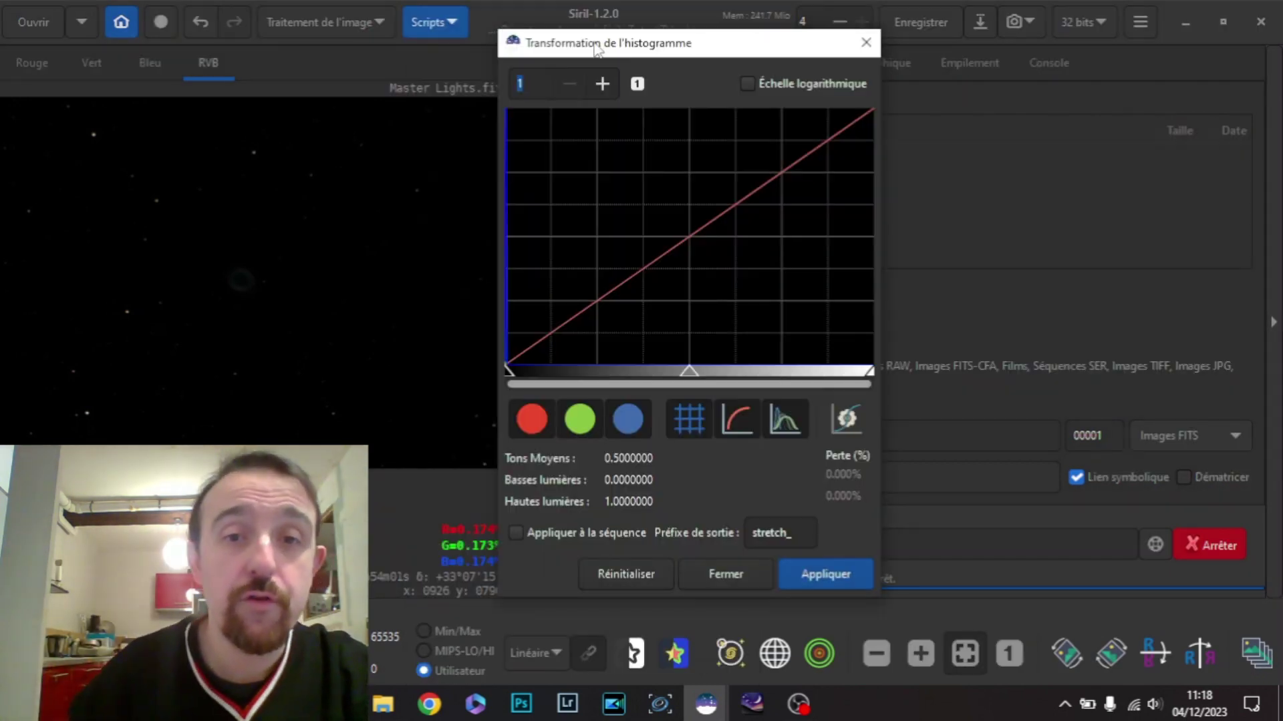
drag(884, 234, 1276, 252)
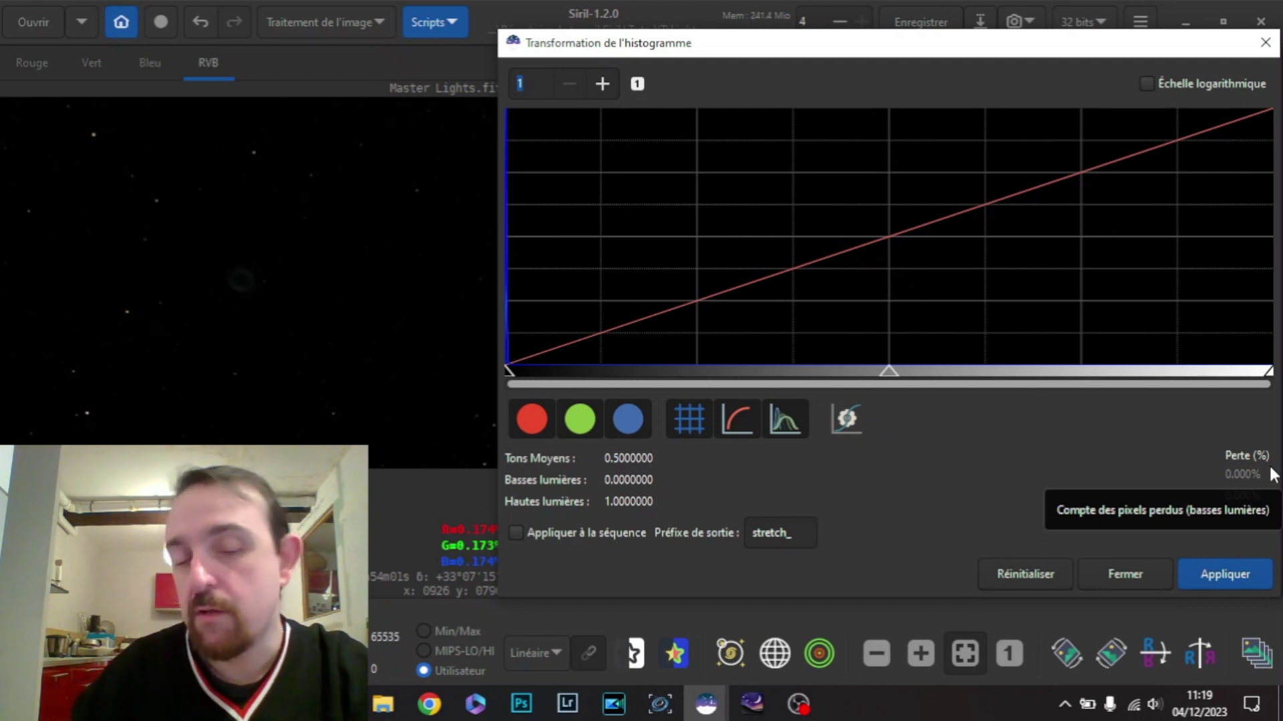
click(847, 421)
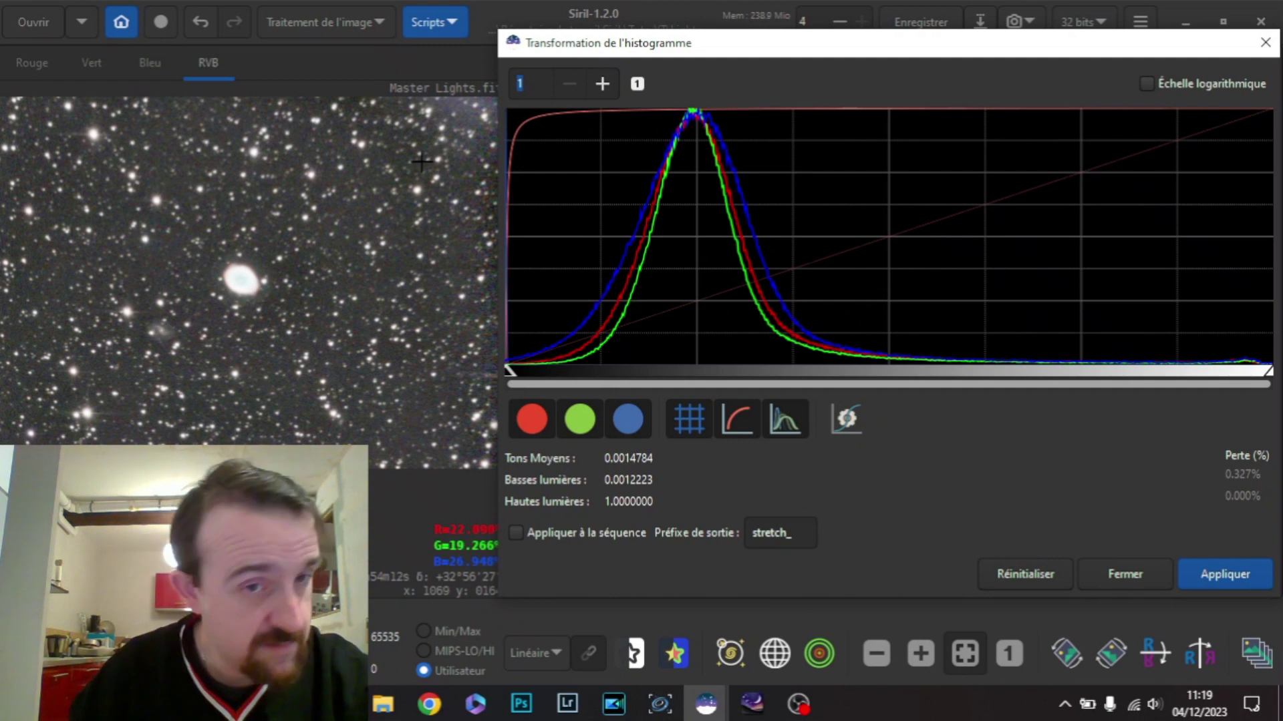
- Refine the automatic stretch to midtones of 0.0057292 and shadows of 0.0010212 using the histogram's sliders
click(602, 84)
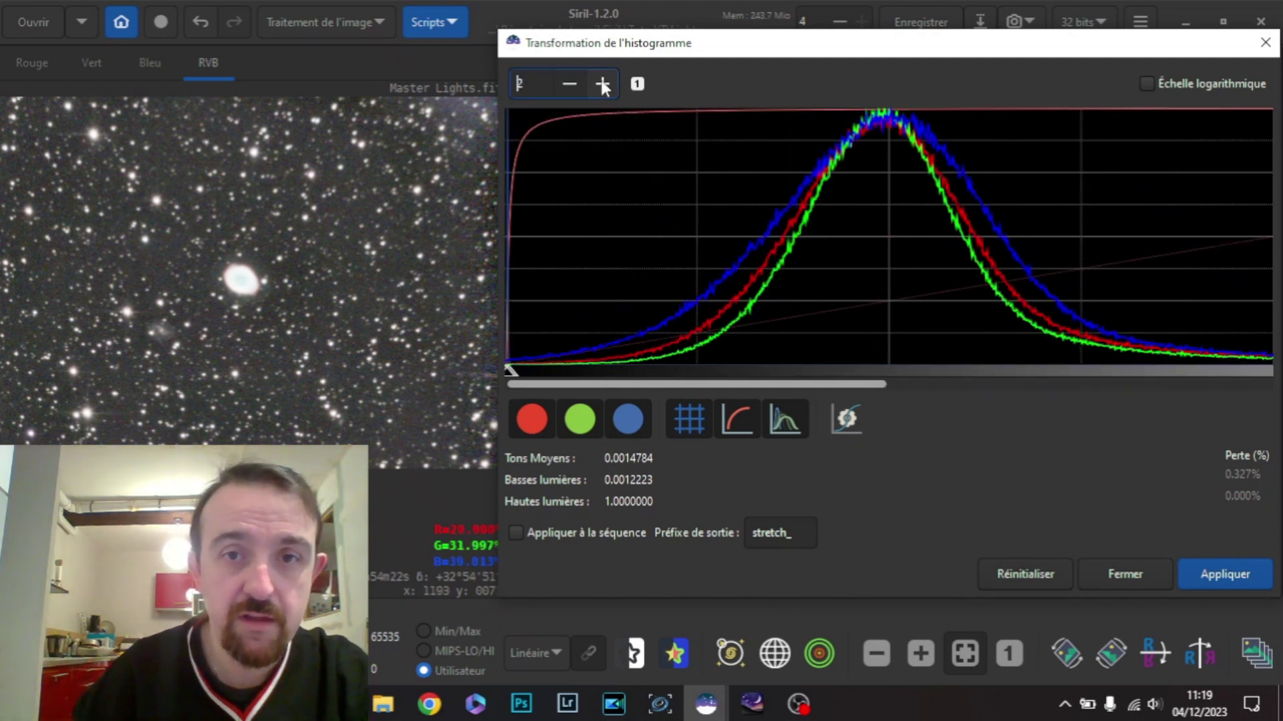
click(603, 85)
click(603, 84)
click(602, 84)
click(602, 85)
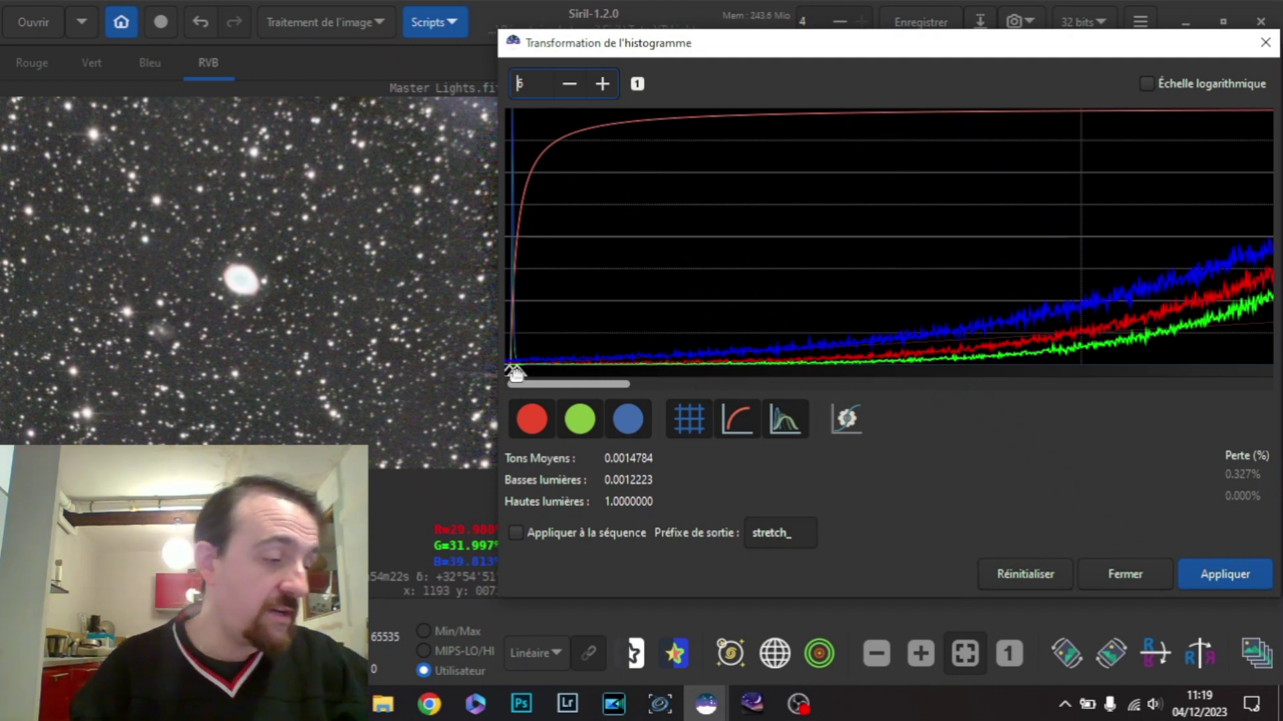
drag(520, 369, 527, 371)
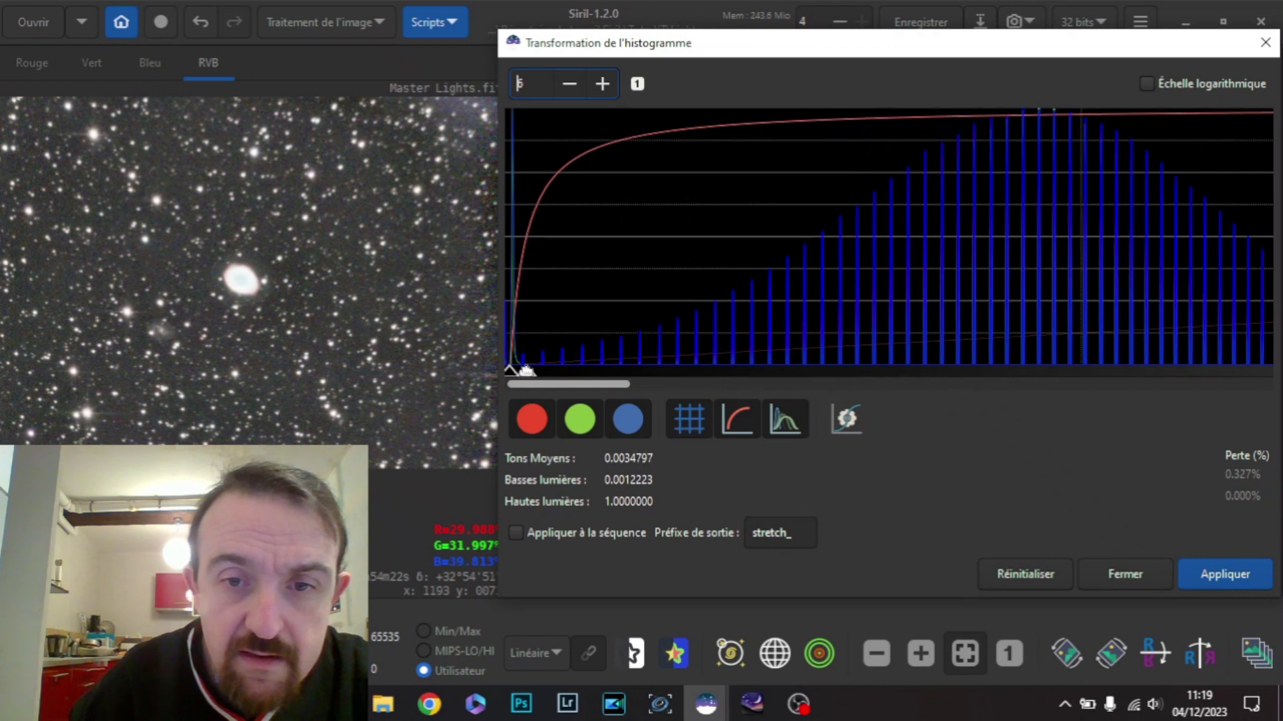
drag(527, 370, 525, 371)
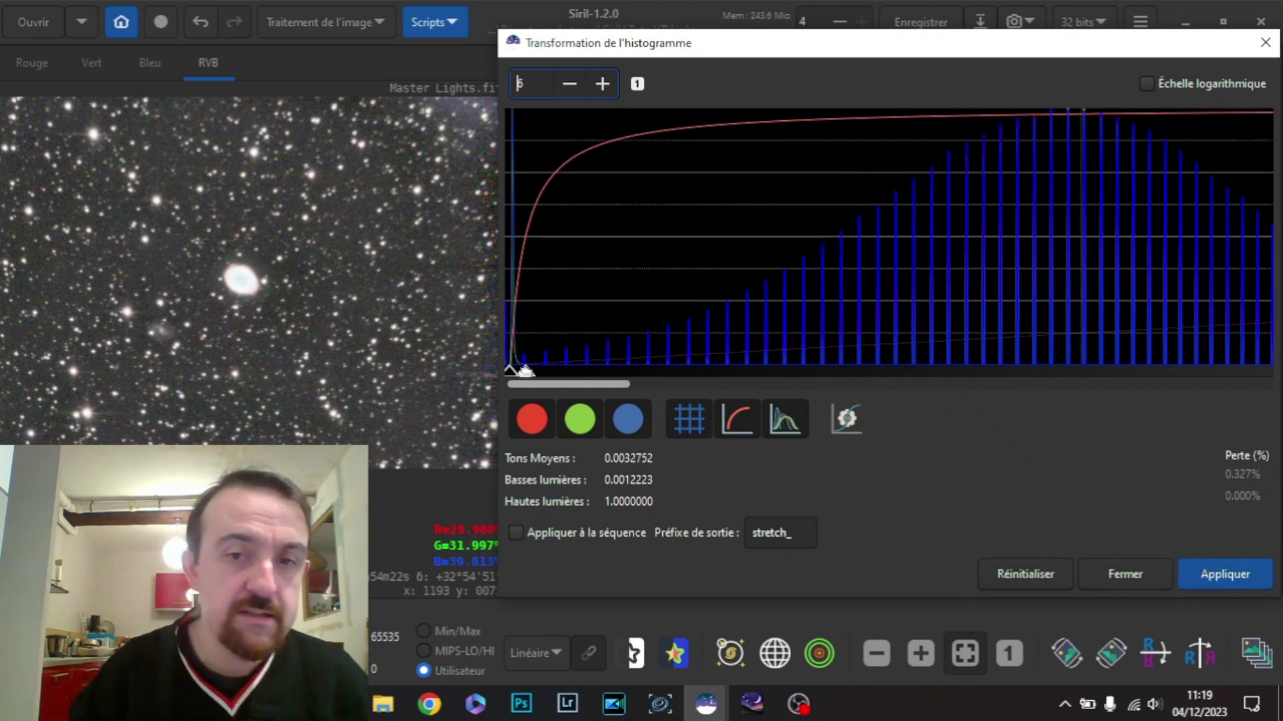
drag(527, 371, 535, 371)
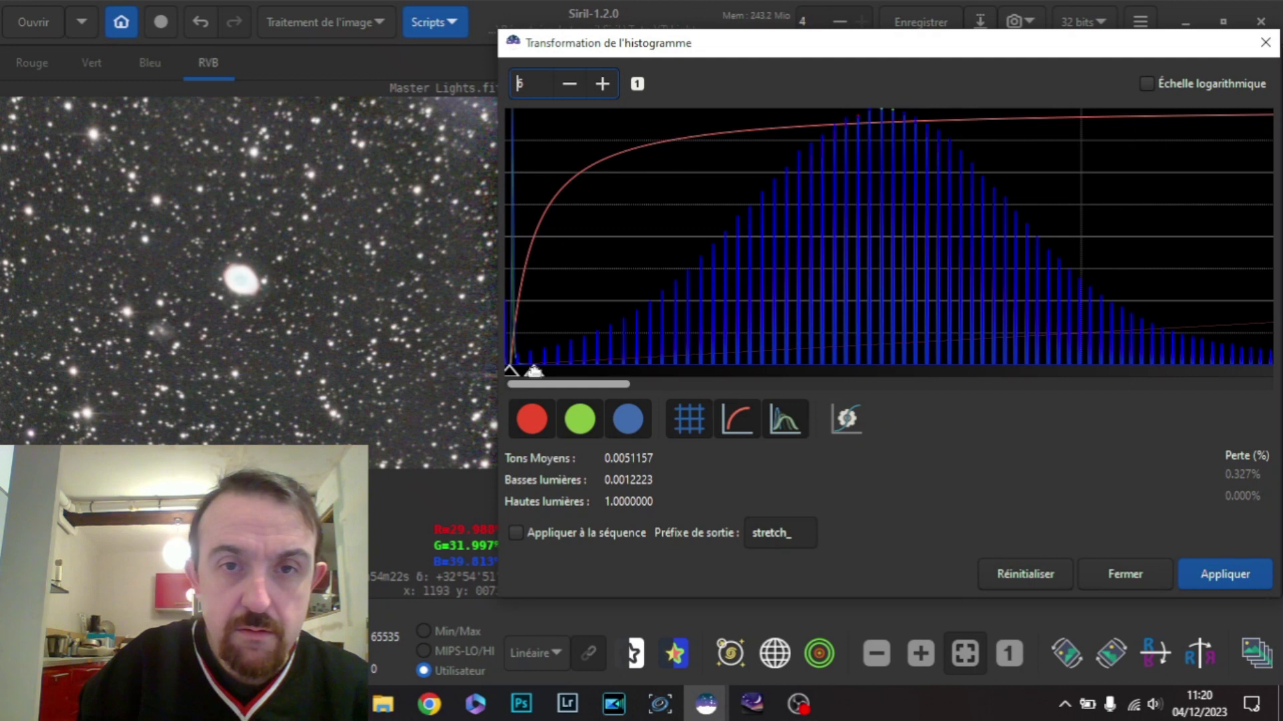
drag(535, 372, 537, 372)
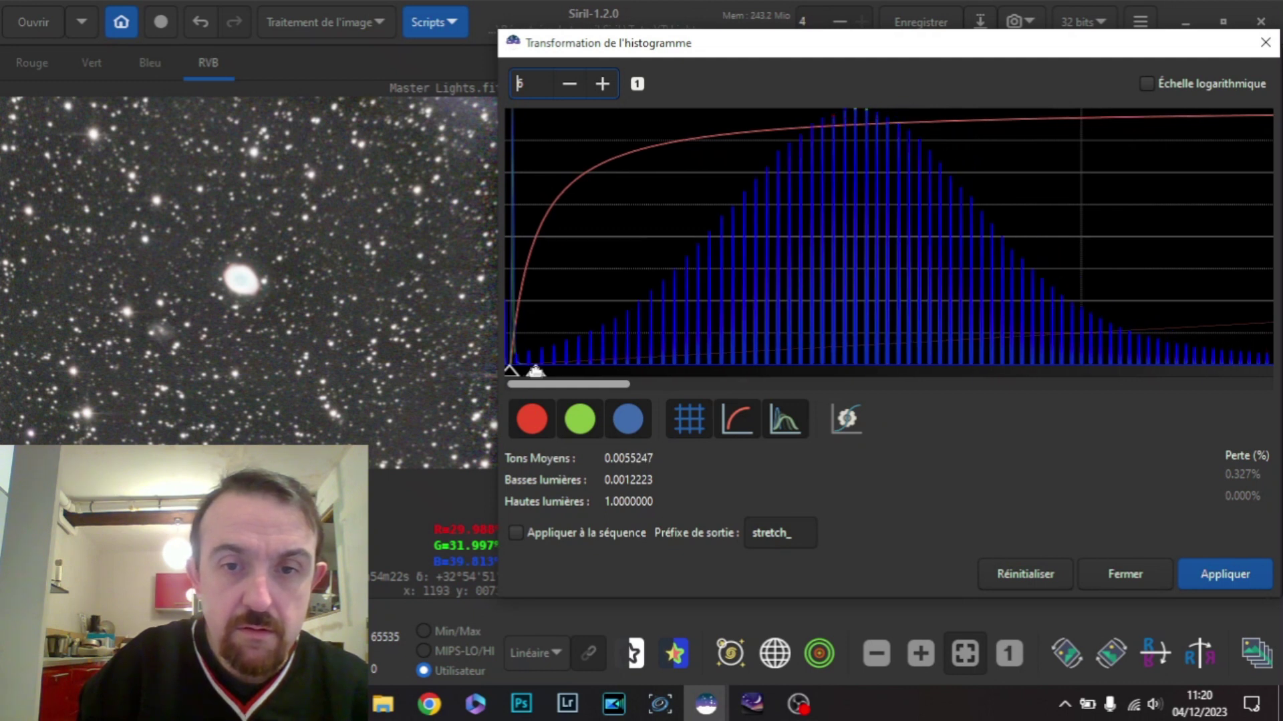
drag(536, 371, 538, 371)
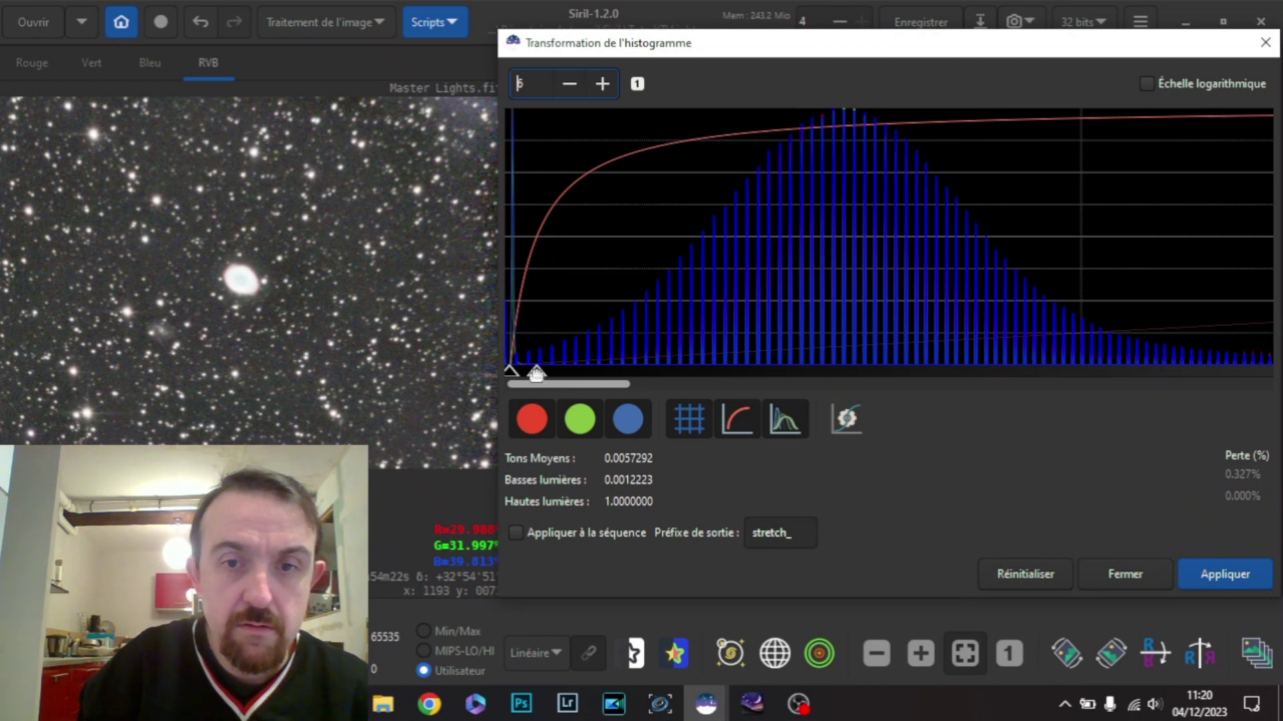
drag(537, 371, 535, 371)
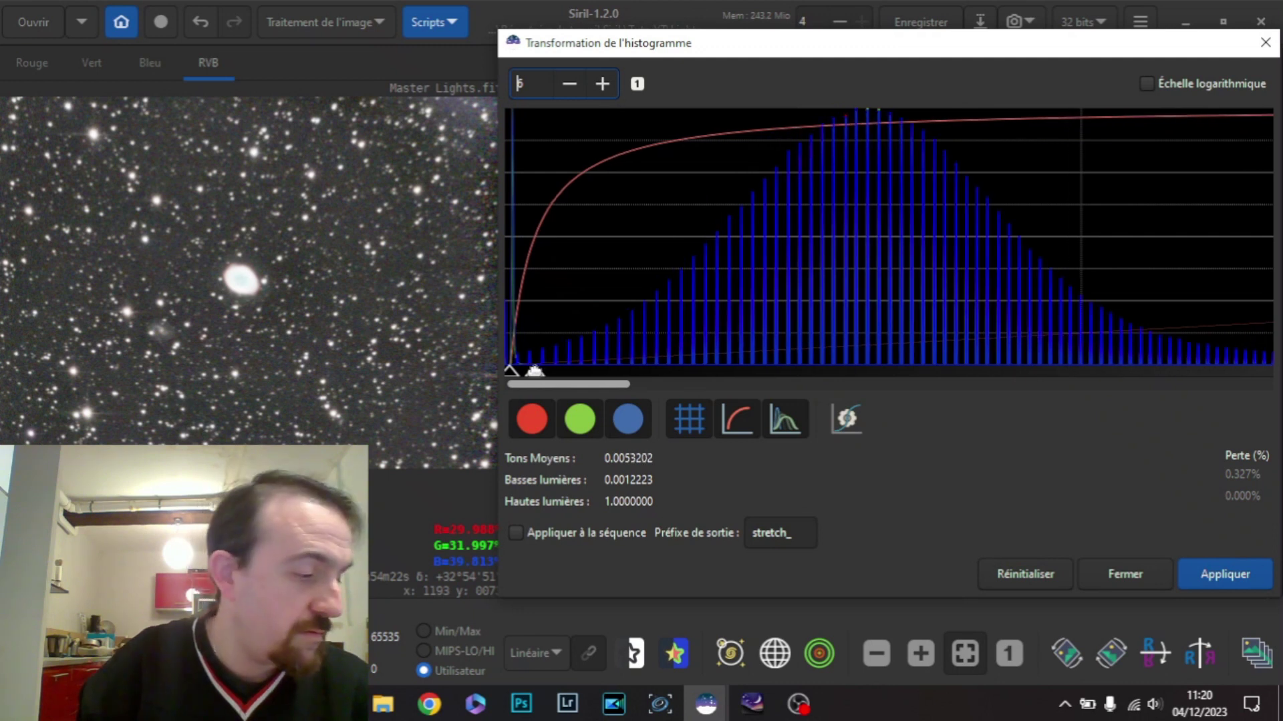
drag(535, 372, 537, 371)
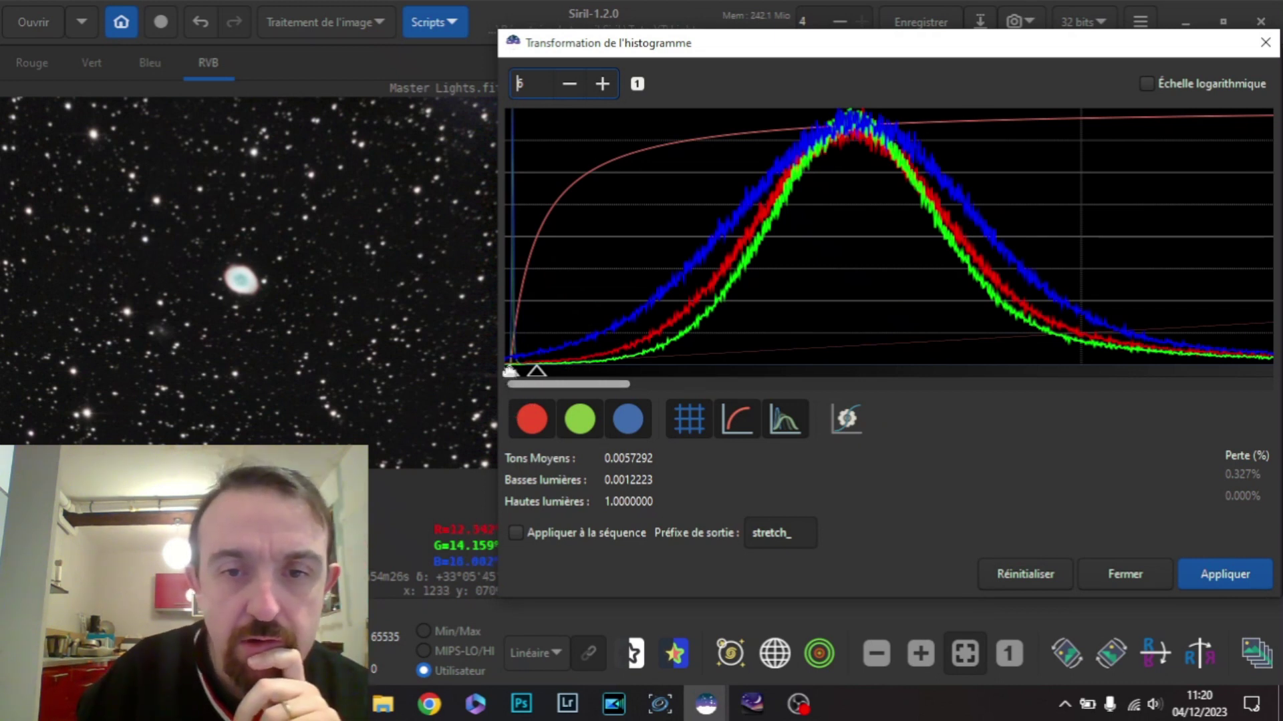
drag(510, 371, 508, 371)
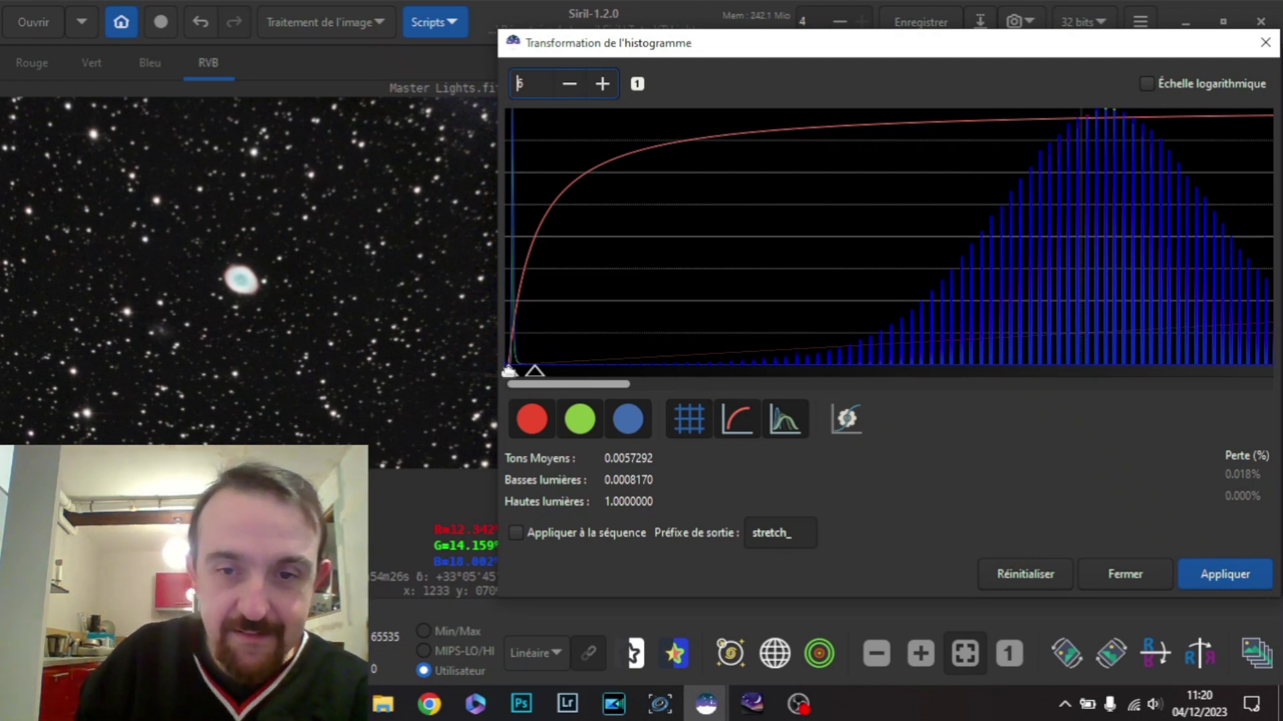
drag(509, 371, 511, 371)
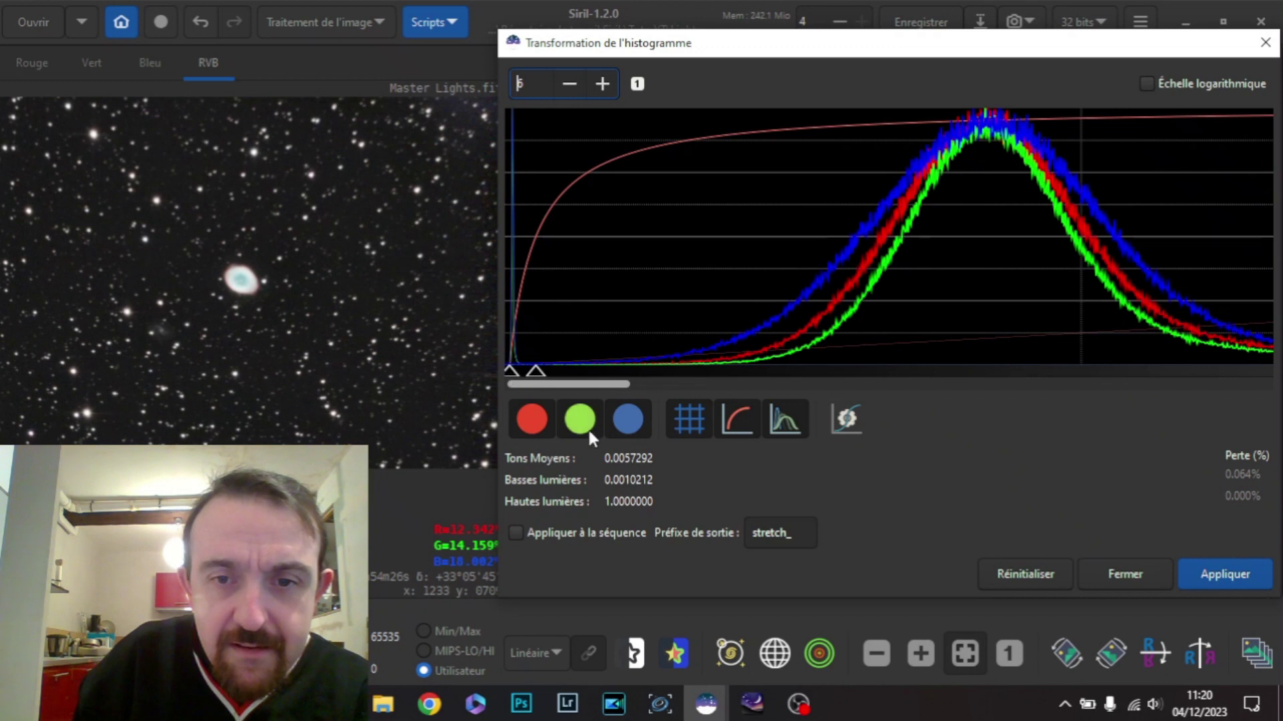
- Set the midtones value of the histogram transformation to exactly 0.0056241
click(634, 457)
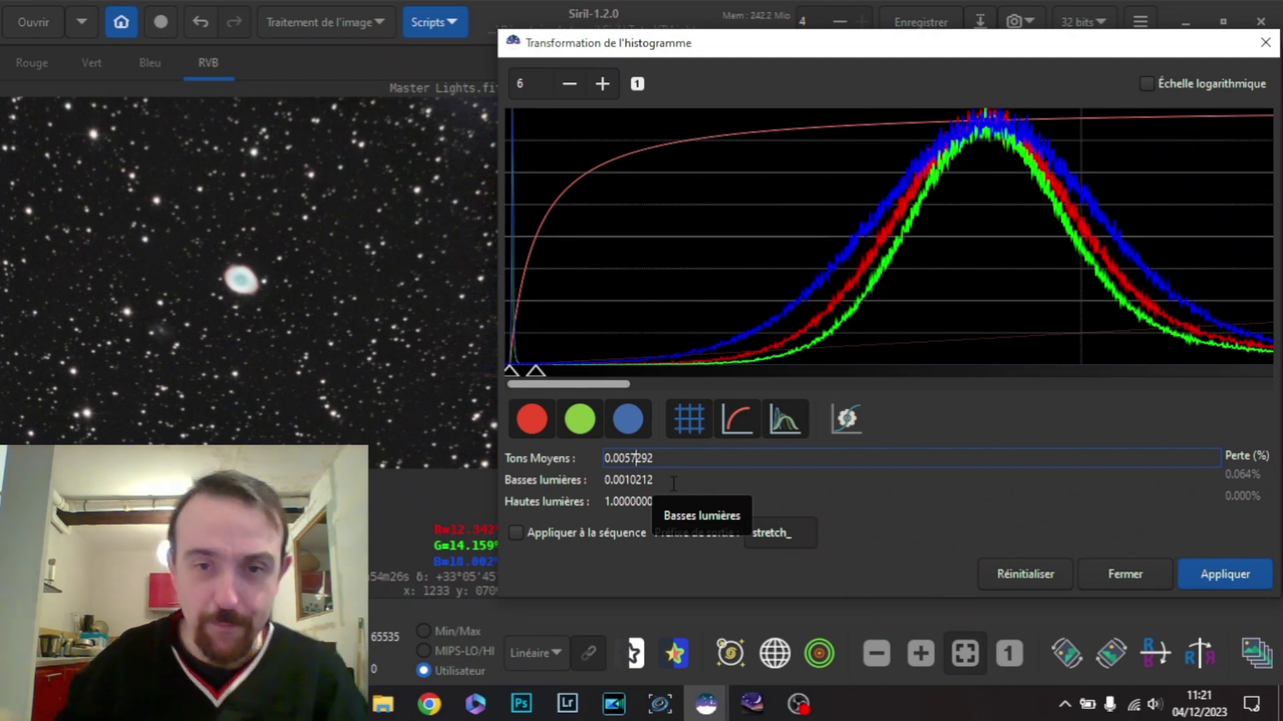
key(BackSpace)
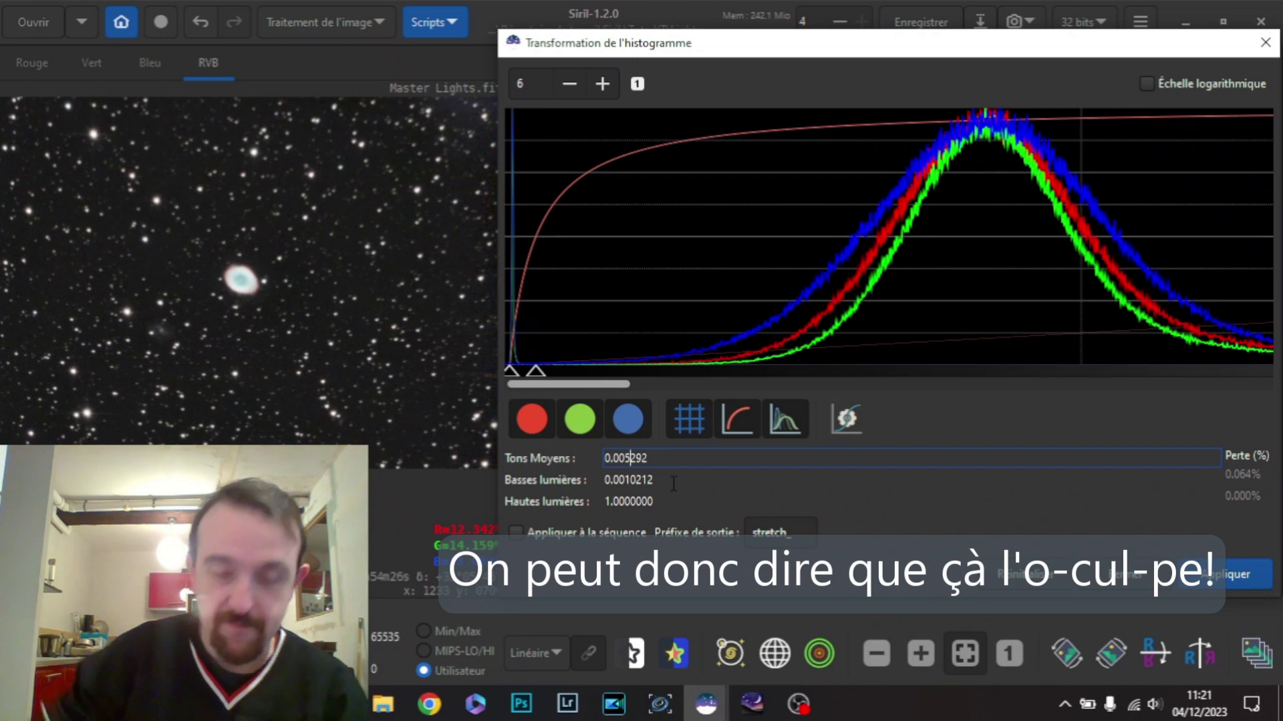
text(6)
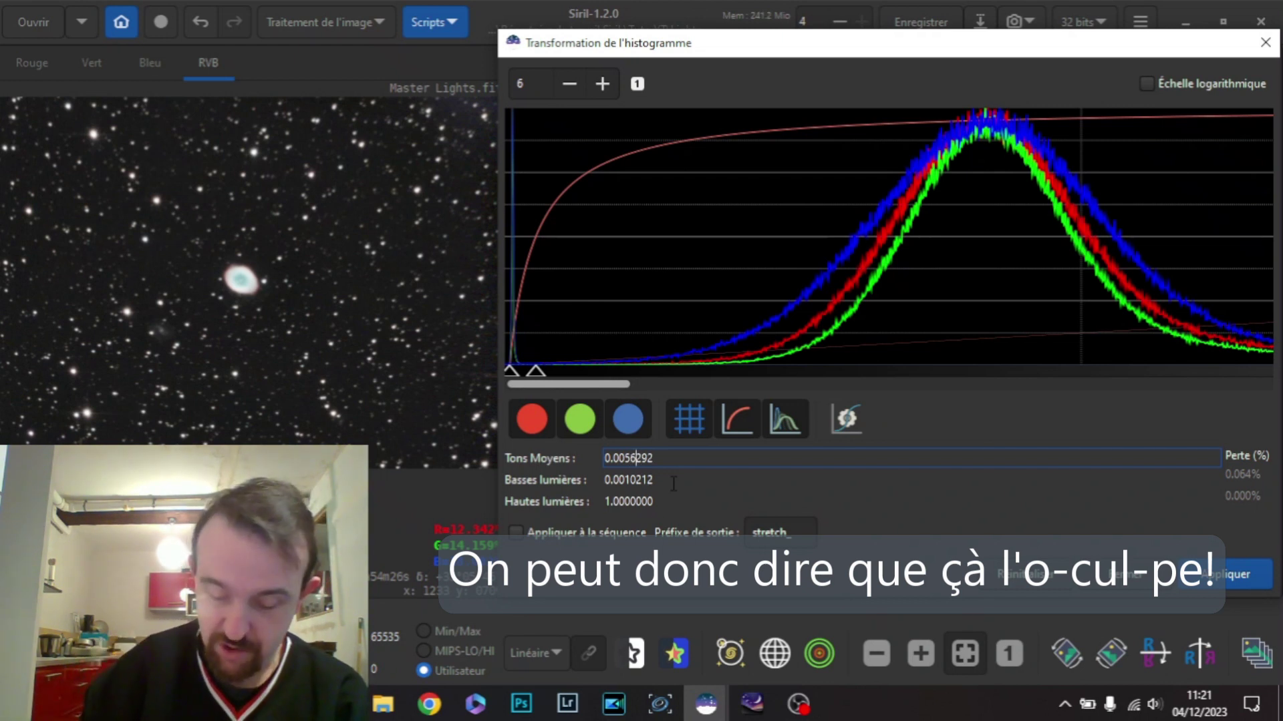
key(Delete)
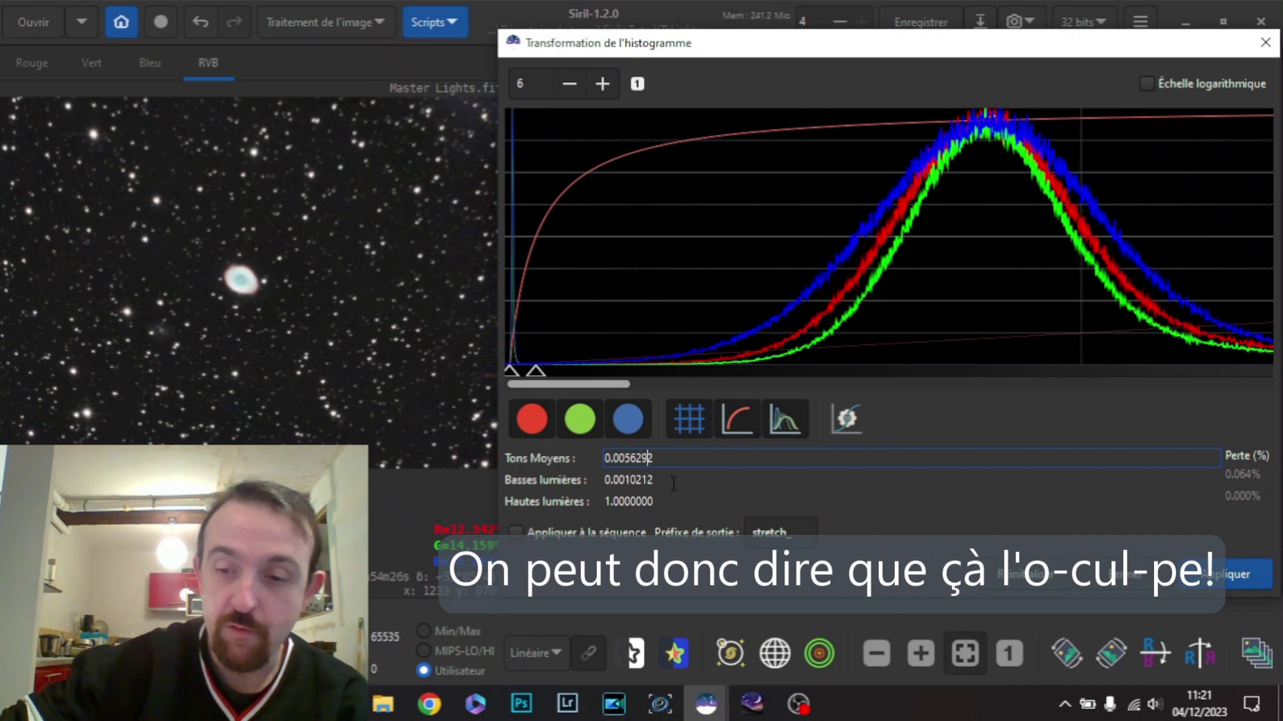
text(41)
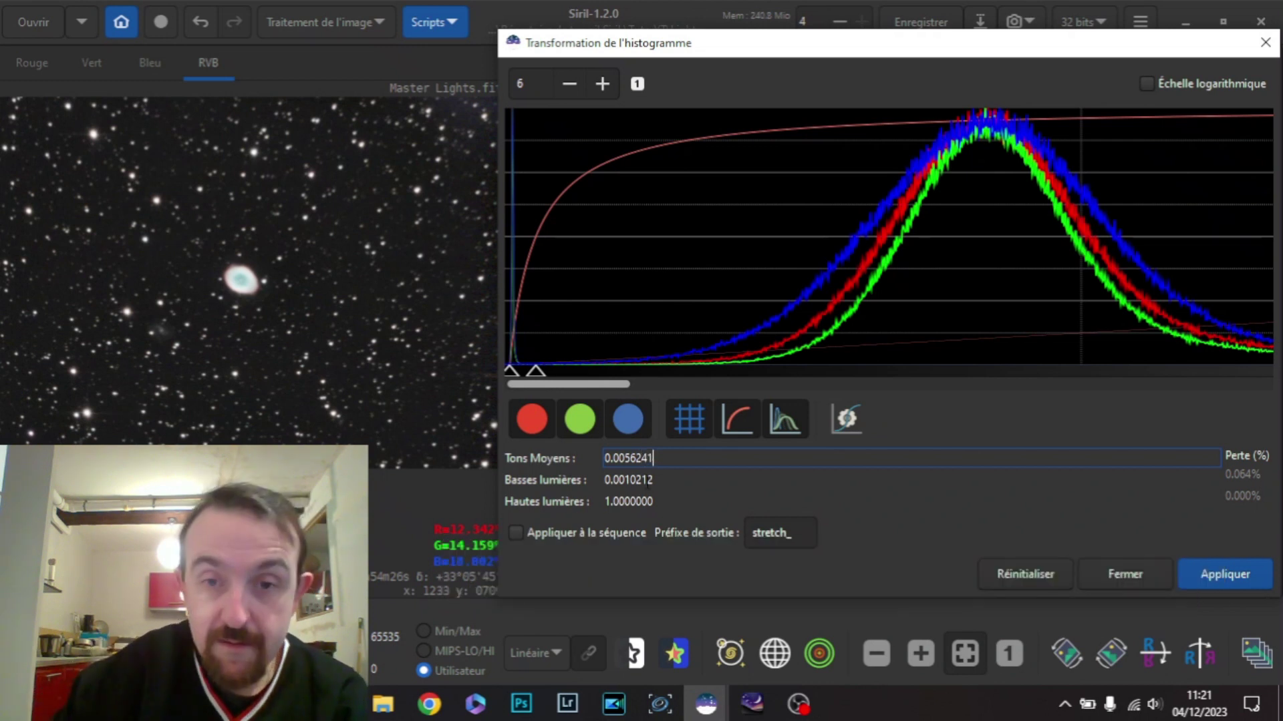
- Set the shadows value to 0.0019430 and apply the histogram transformation to the image
click(658, 481)
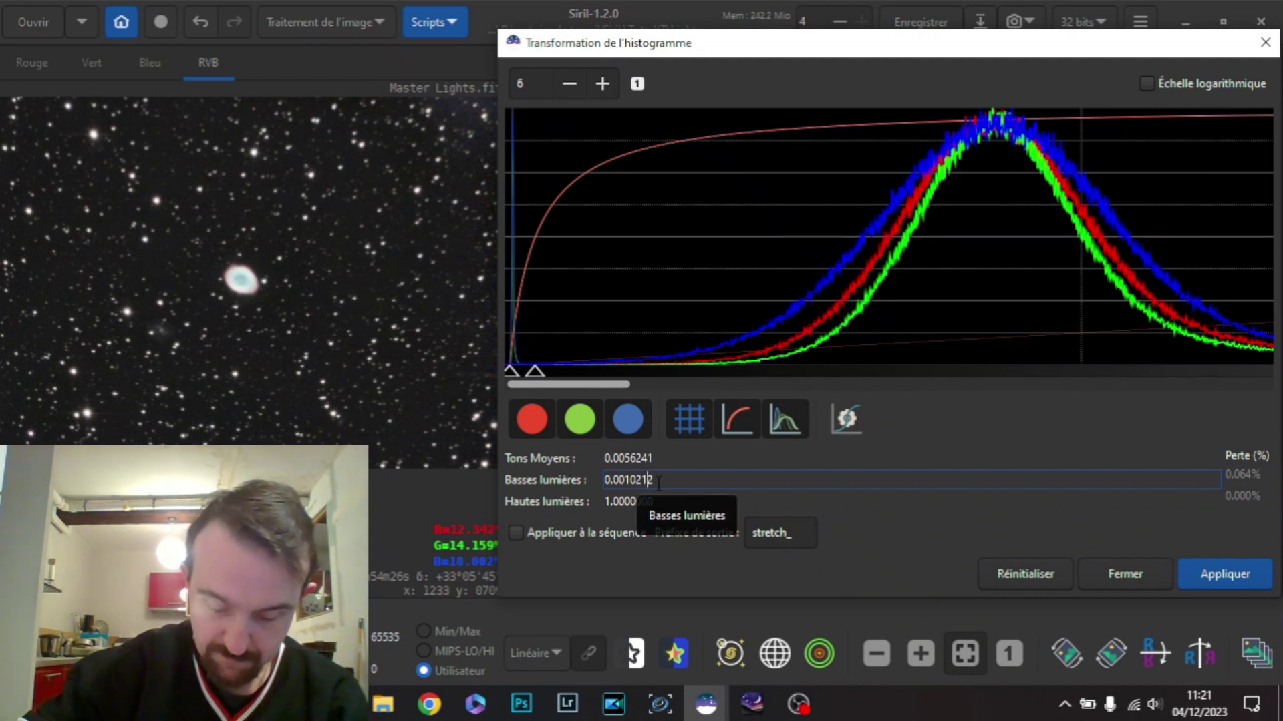
key(BackSpace)
key(BackSpace)
key(BackSpace)
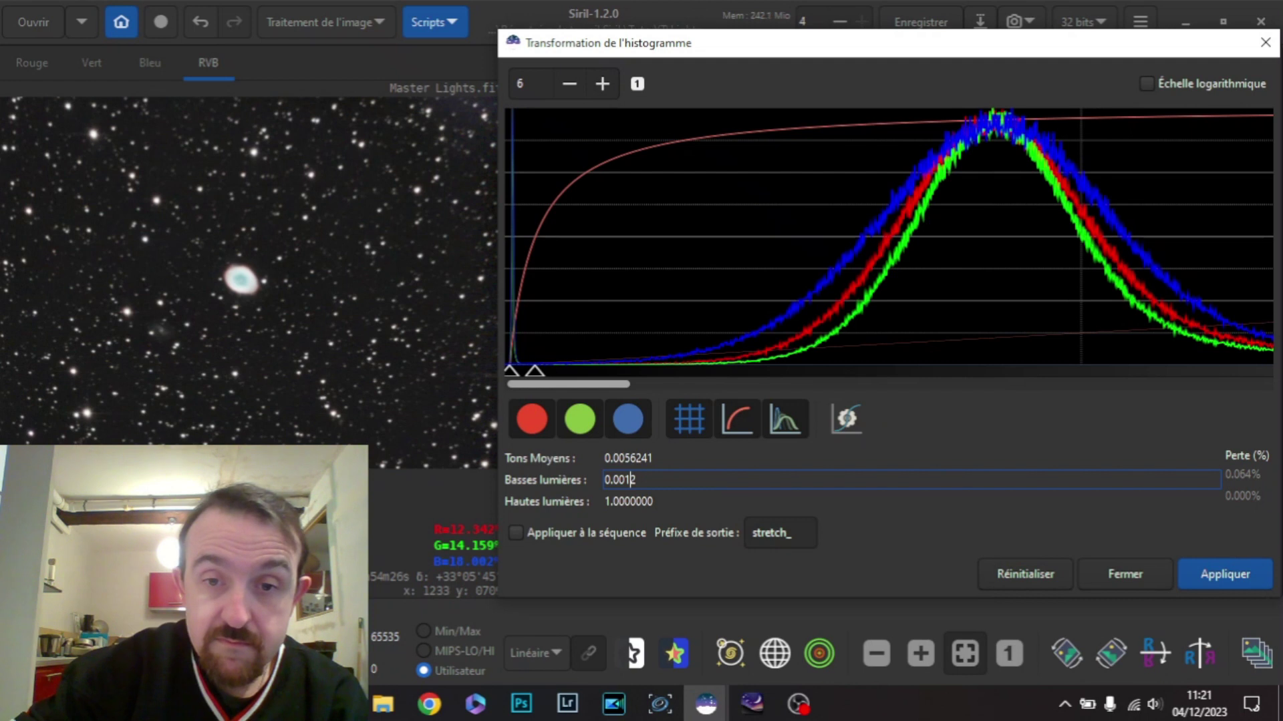
text(94)
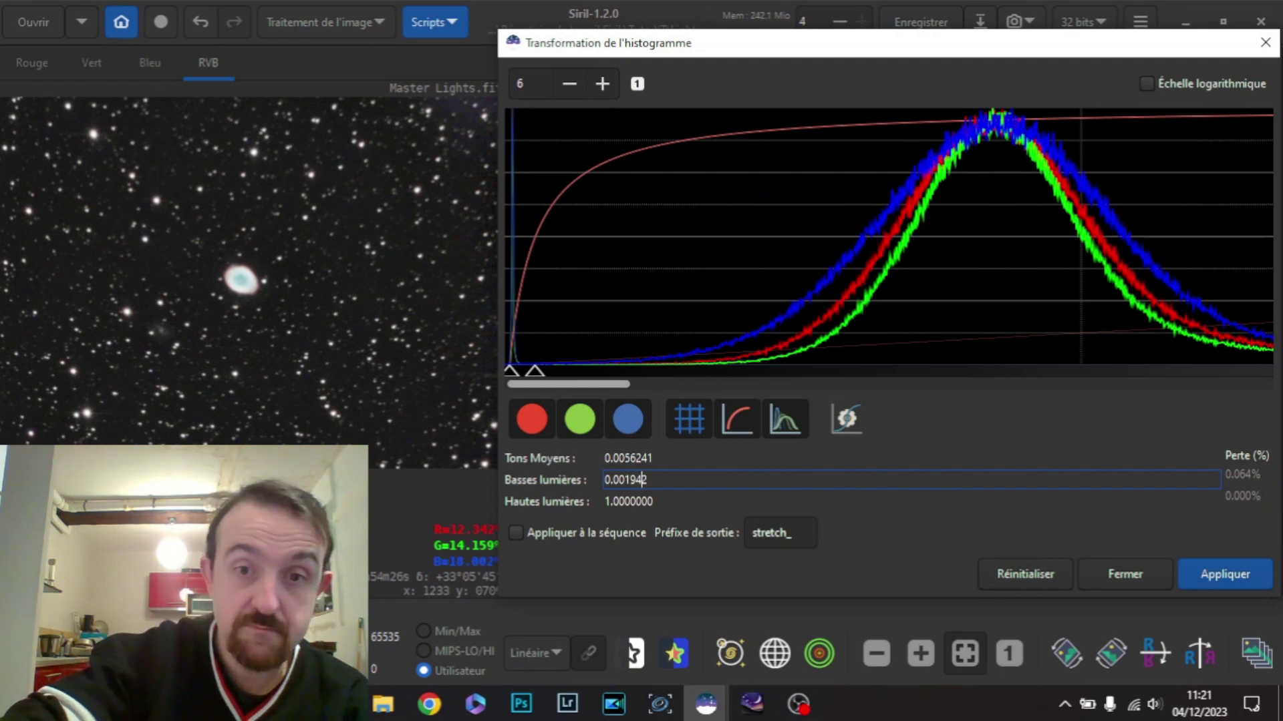
key(End)
key(BackSpace)
text(3)
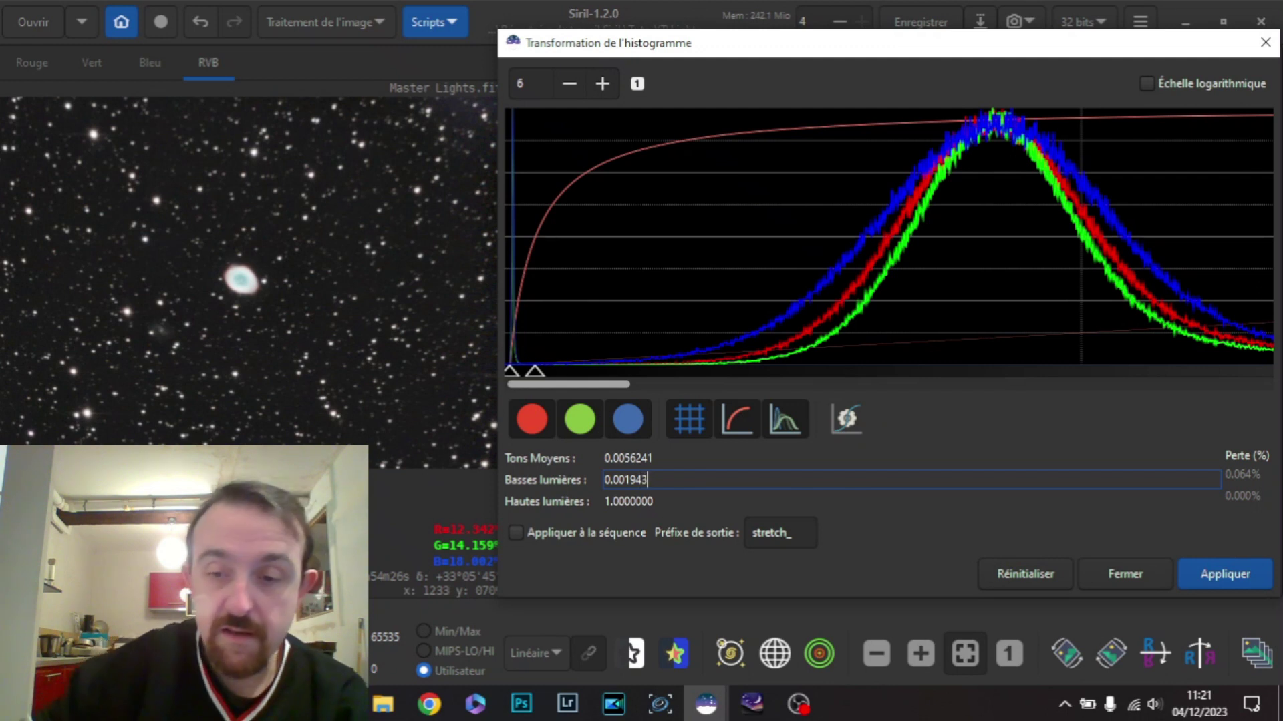
text(0)
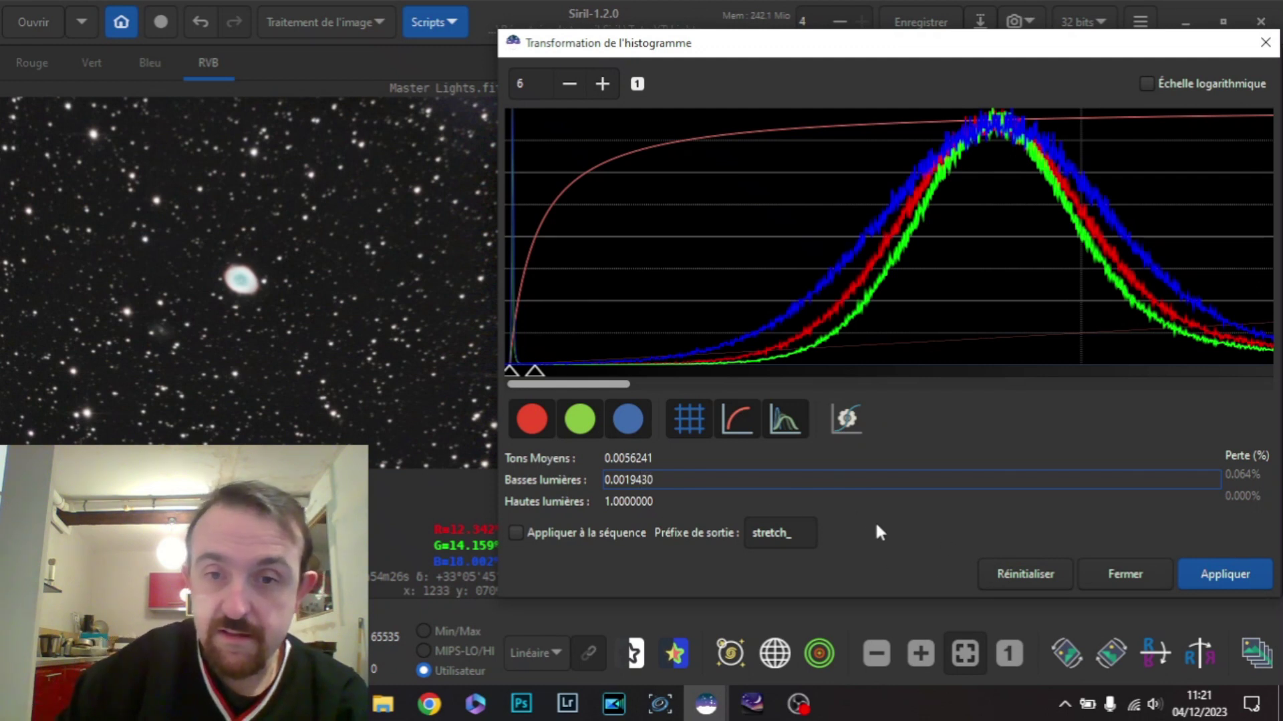
click(1219, 571)
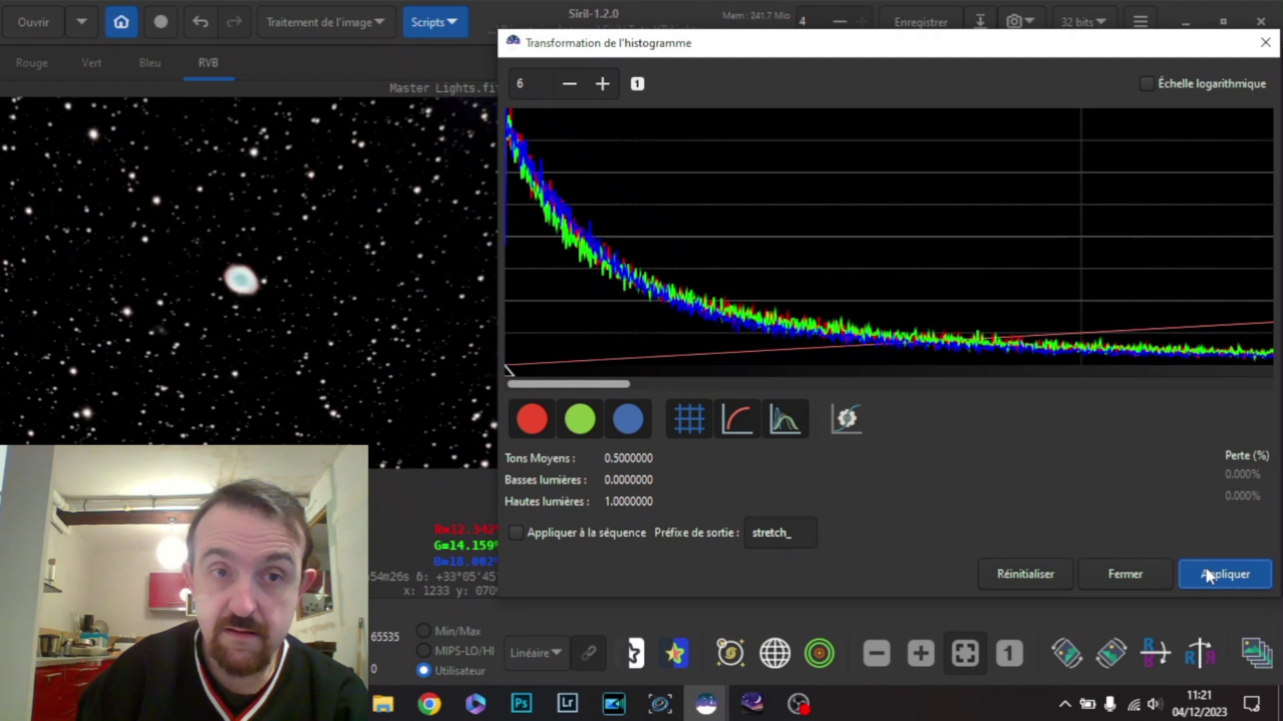
- Reset and close the histogram transformation, and undo the stretch applied to the image
click(1040, 575)
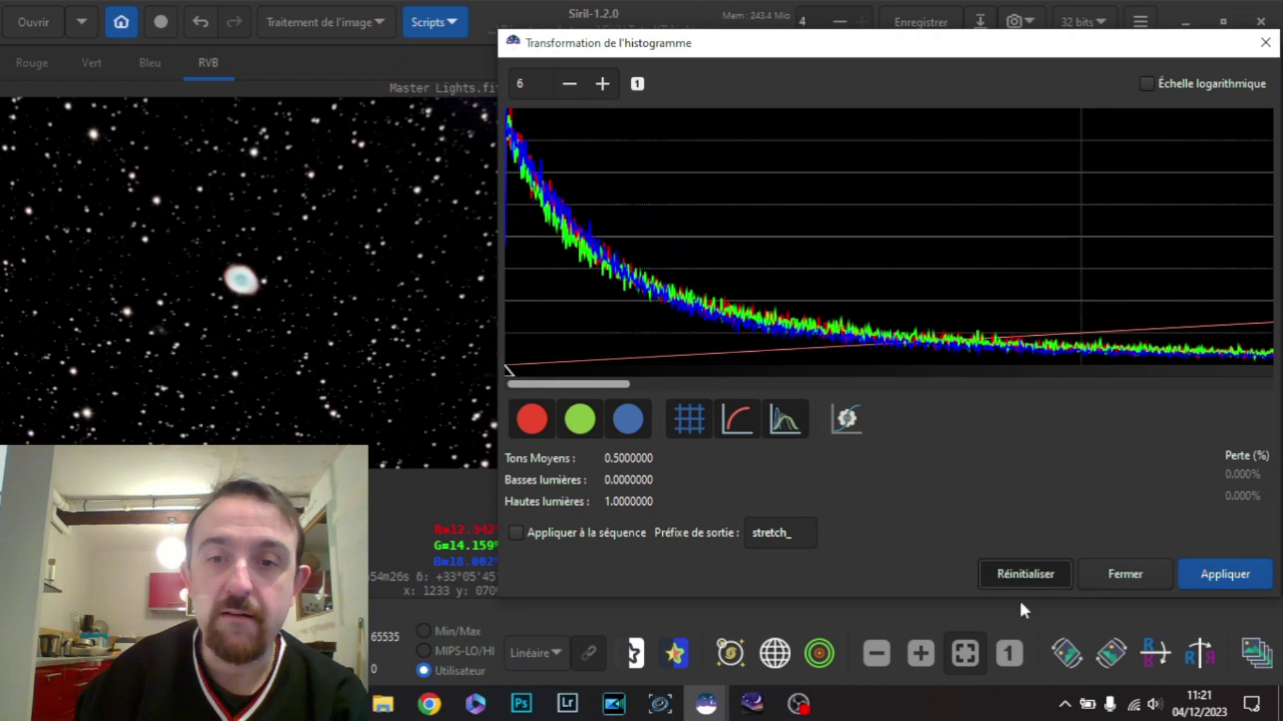
click(1120, 574)
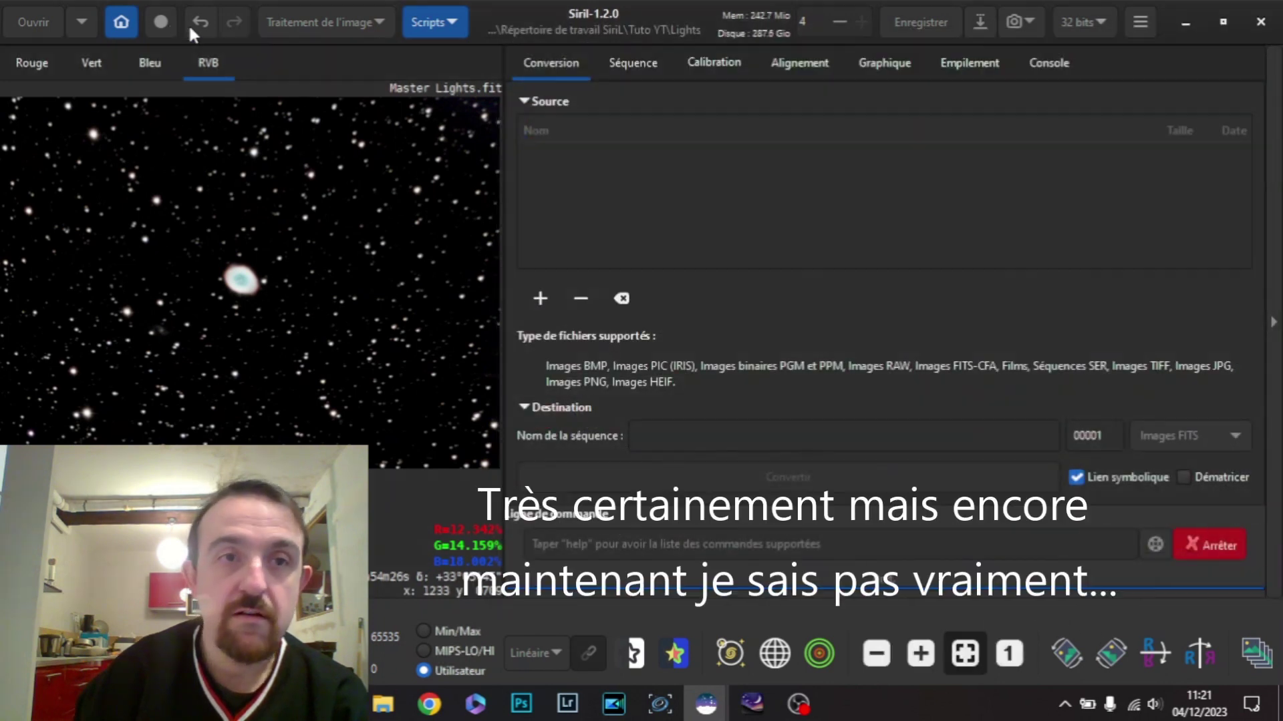
click(202, 24)
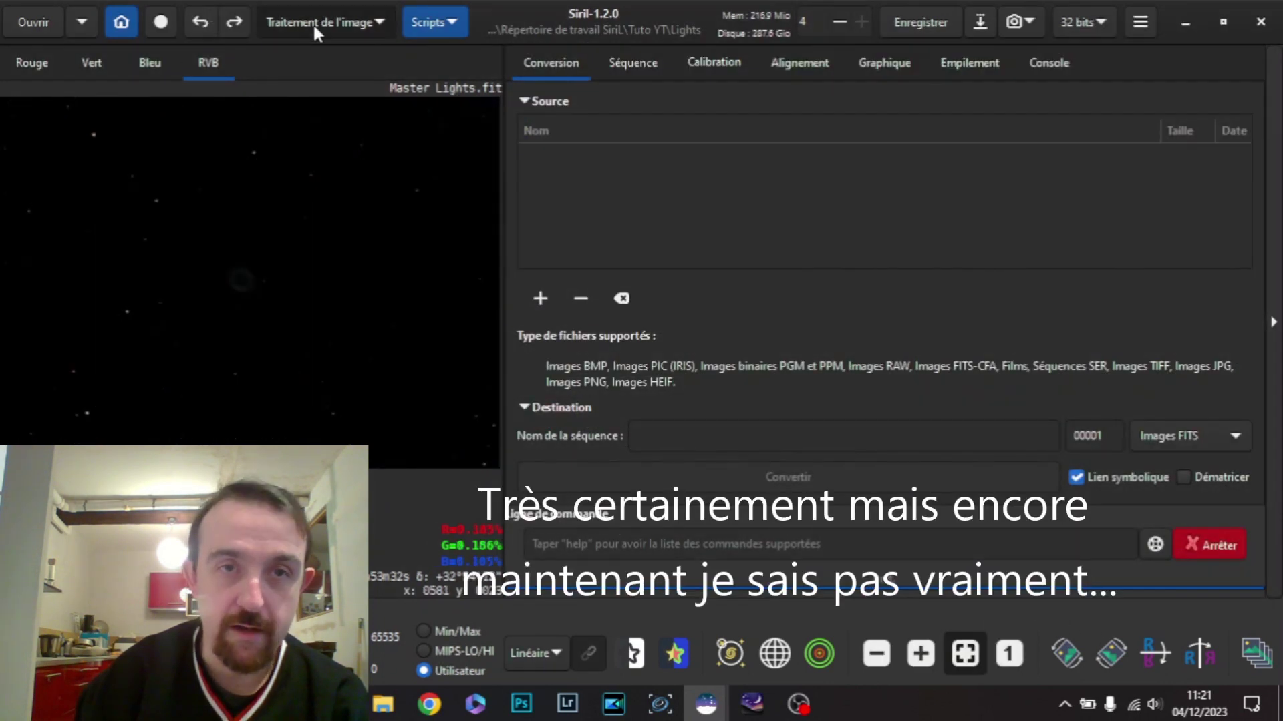
- Open the histogram transformation again, widen its window and compute the automatic stretch
click(313, 23)
click(499, 81)
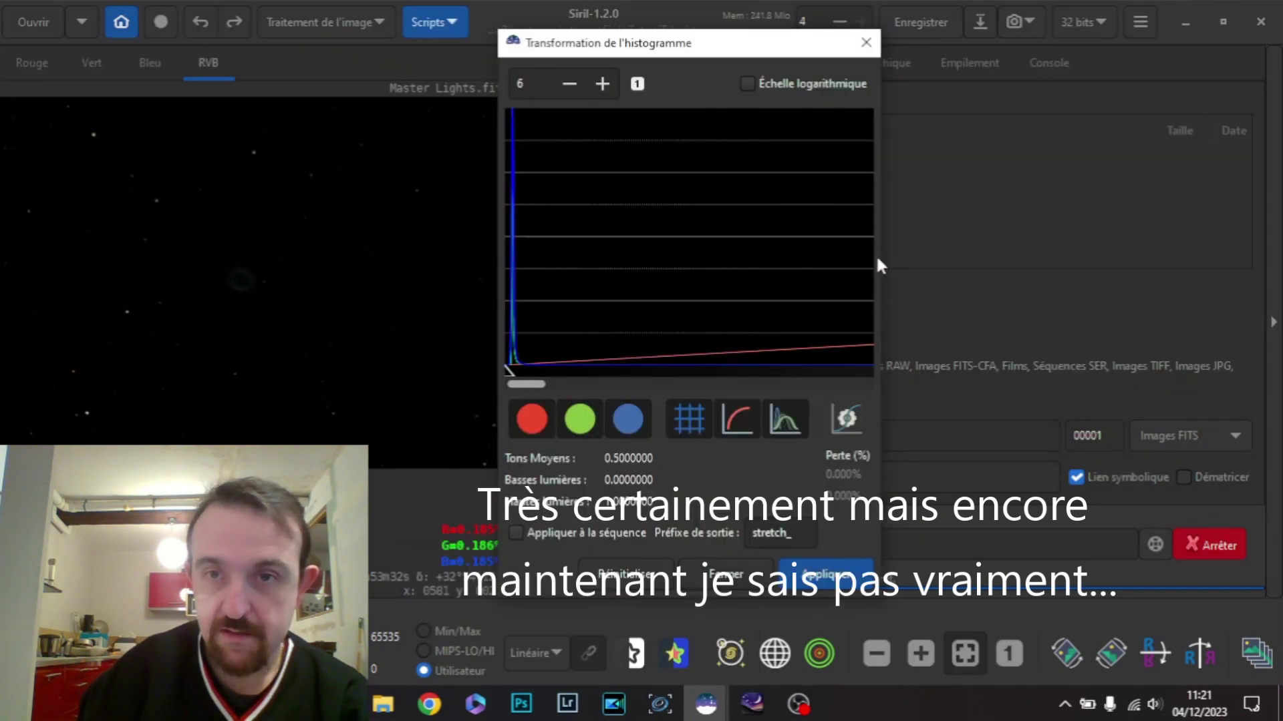
drag(883, 265, 1262, 269)
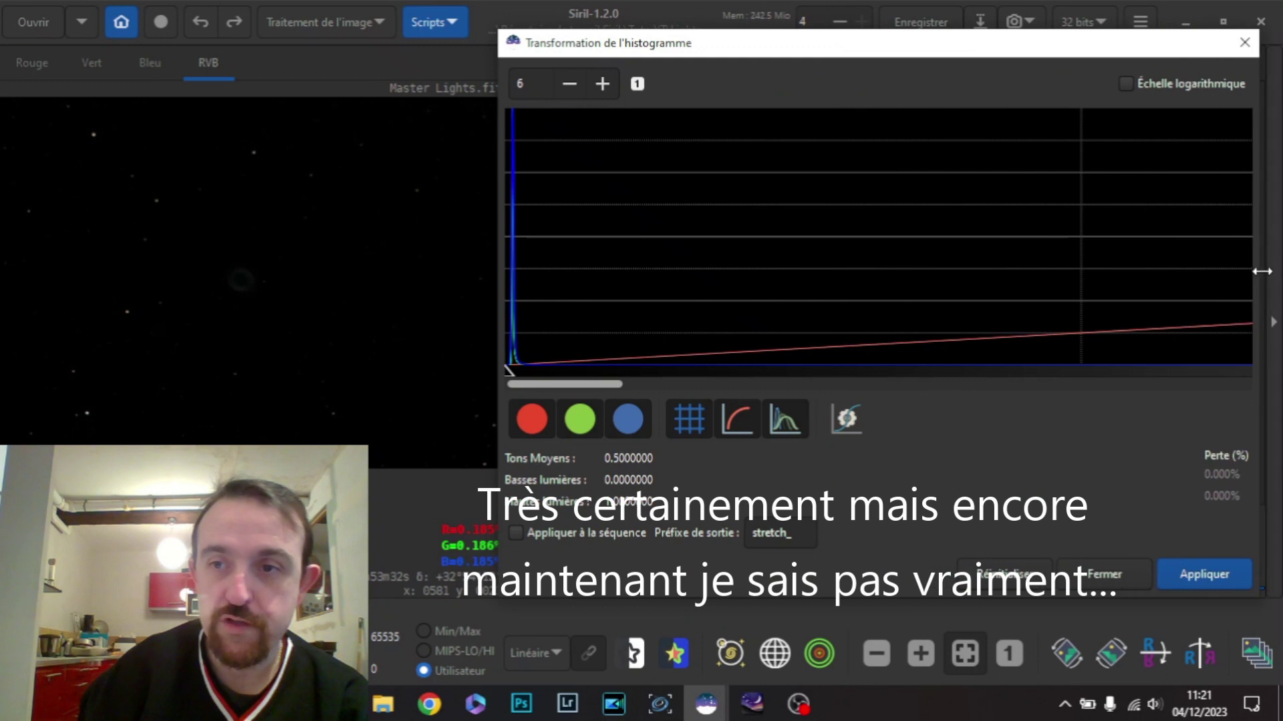
click(851, 428)
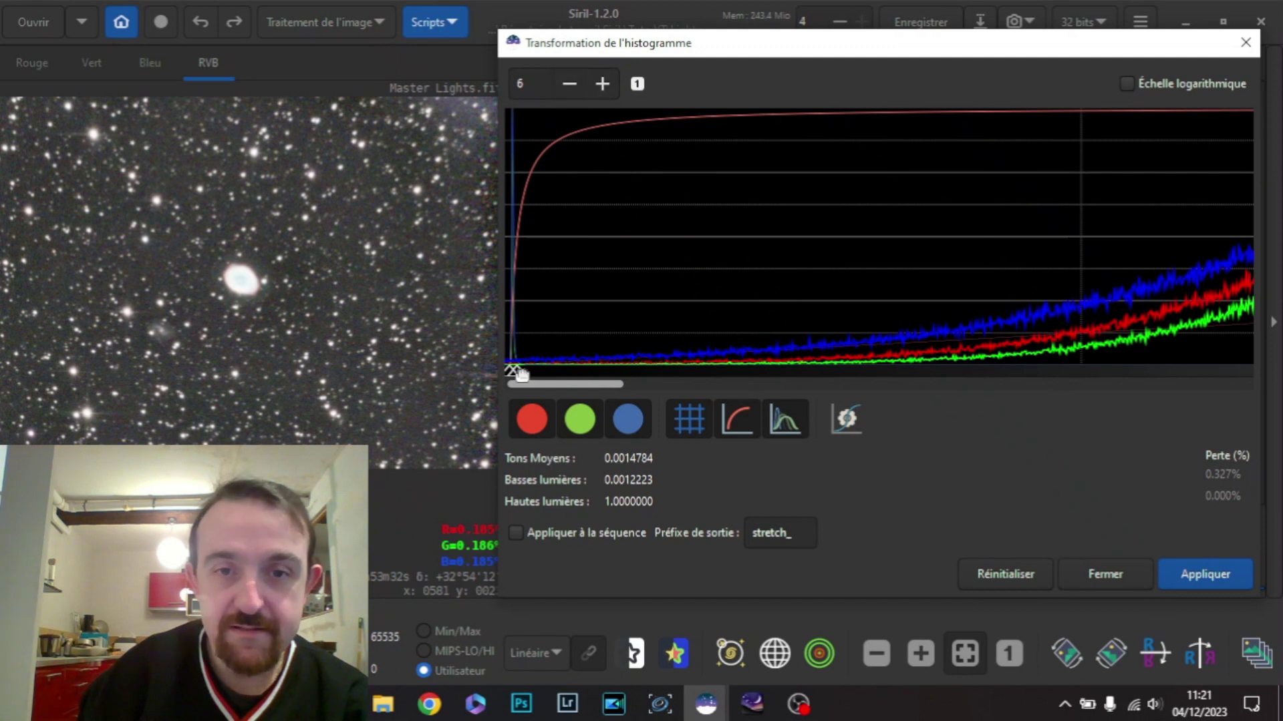
- Adjust the automatic stretch to midtones of 0.0057292 and shadows of 0.0018382 using the histogram's sliders
drag(518, 373, 529, 371)
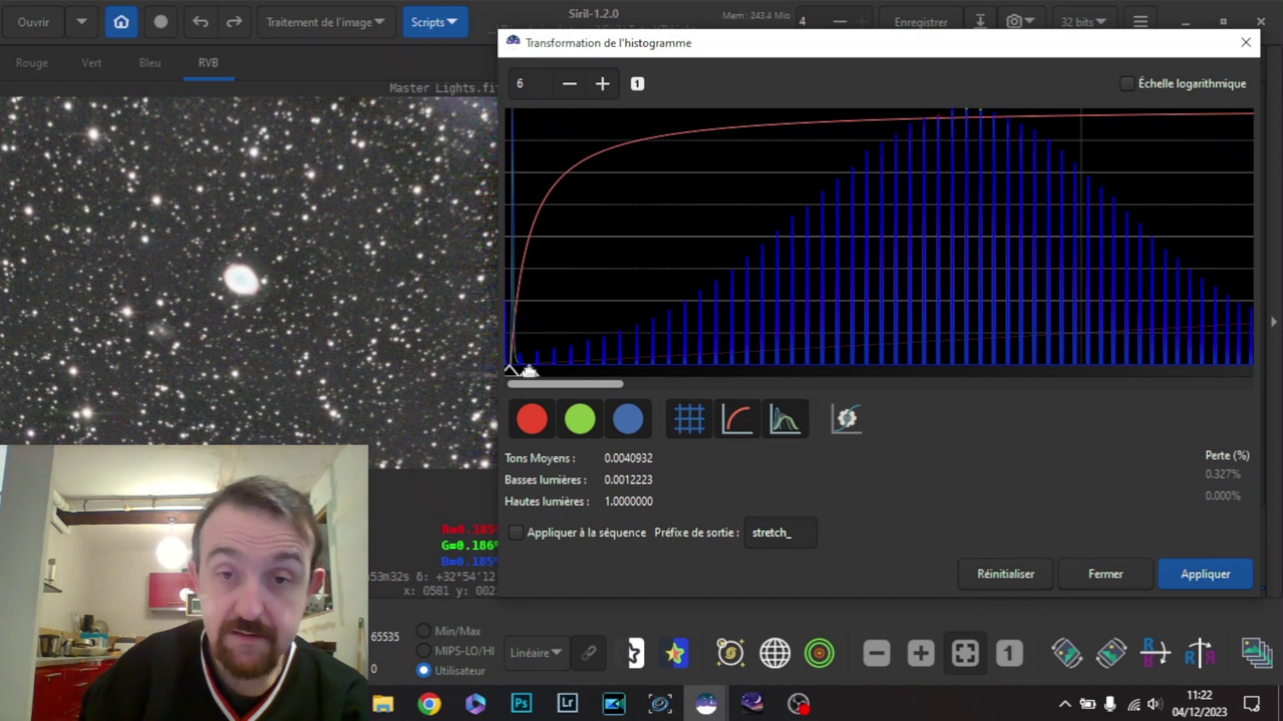
drag(529, 371, 536, 372)
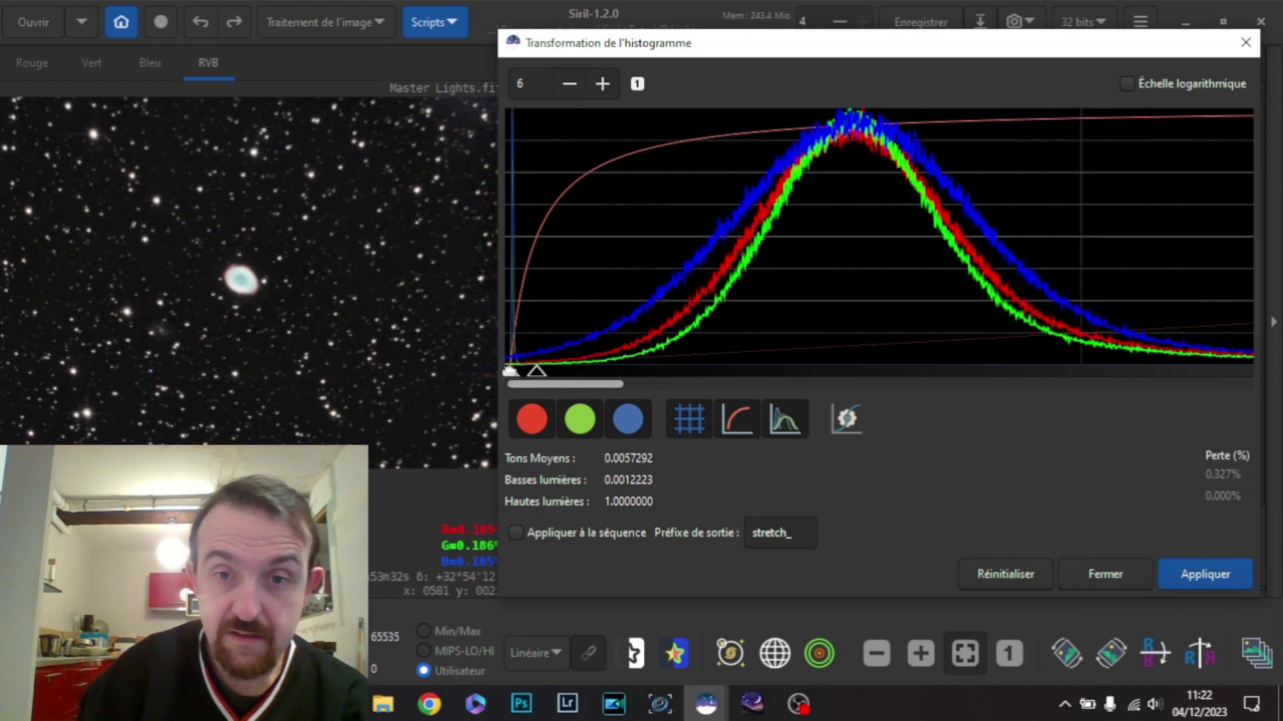
drag(510, 372, 512, 372)
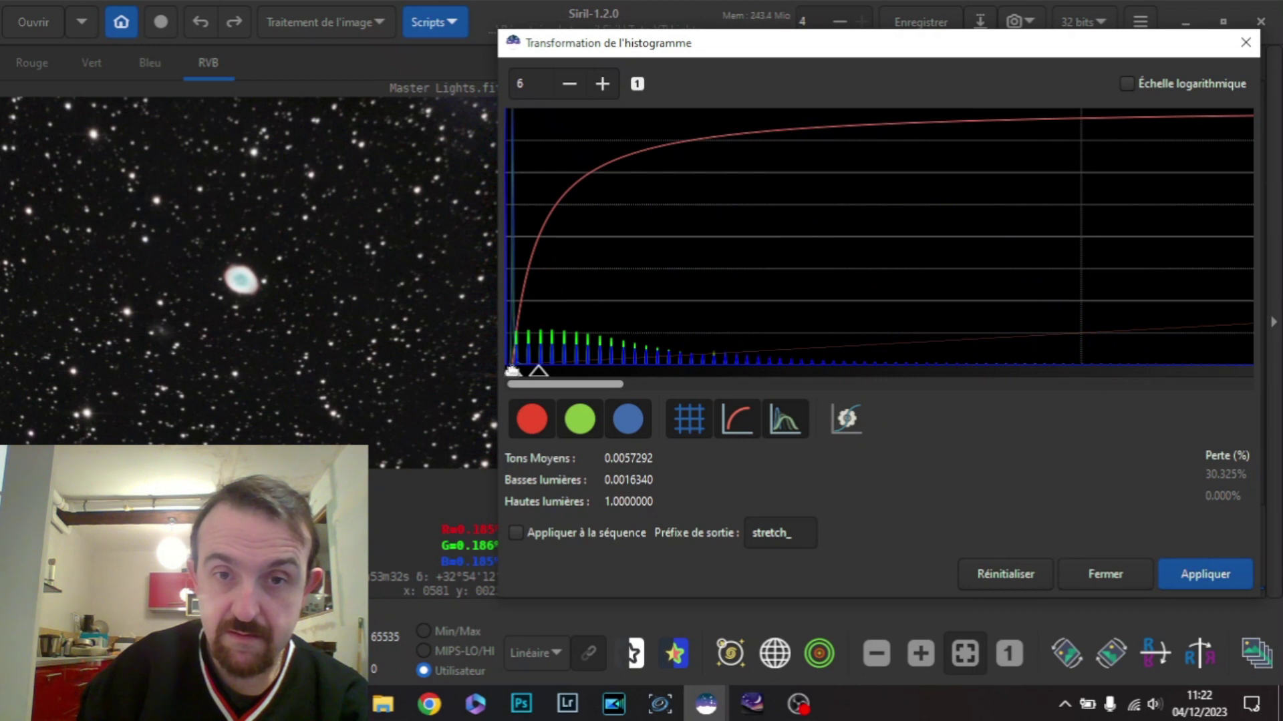
drag(512, 371, 511, 371)
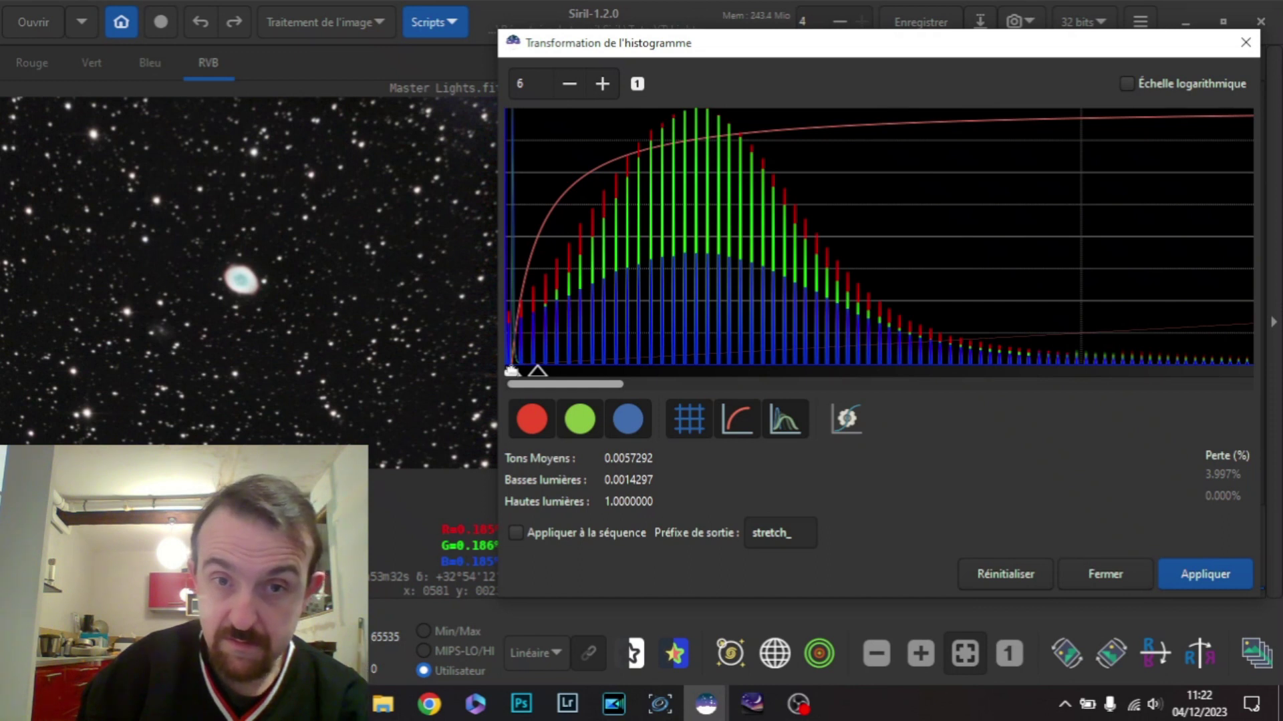
drag(511, 371, 514, 373)
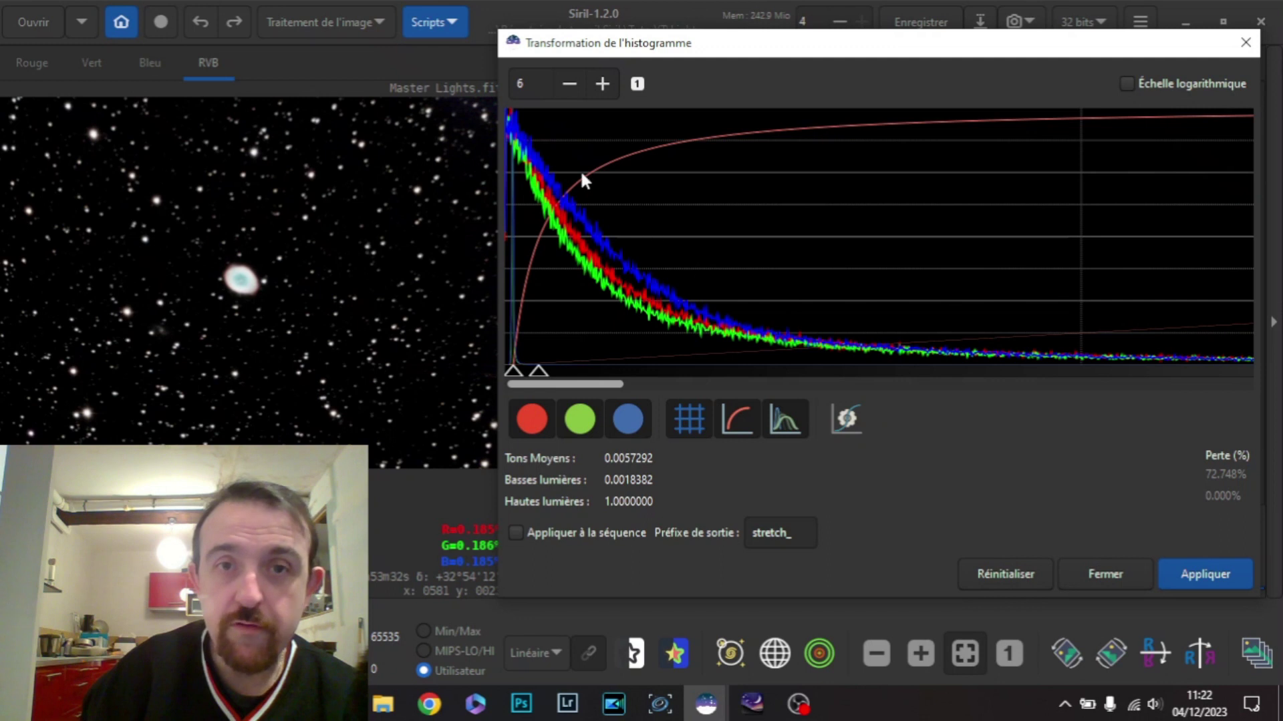
click(568, 85)
click(569, 85)
click(569, 85)
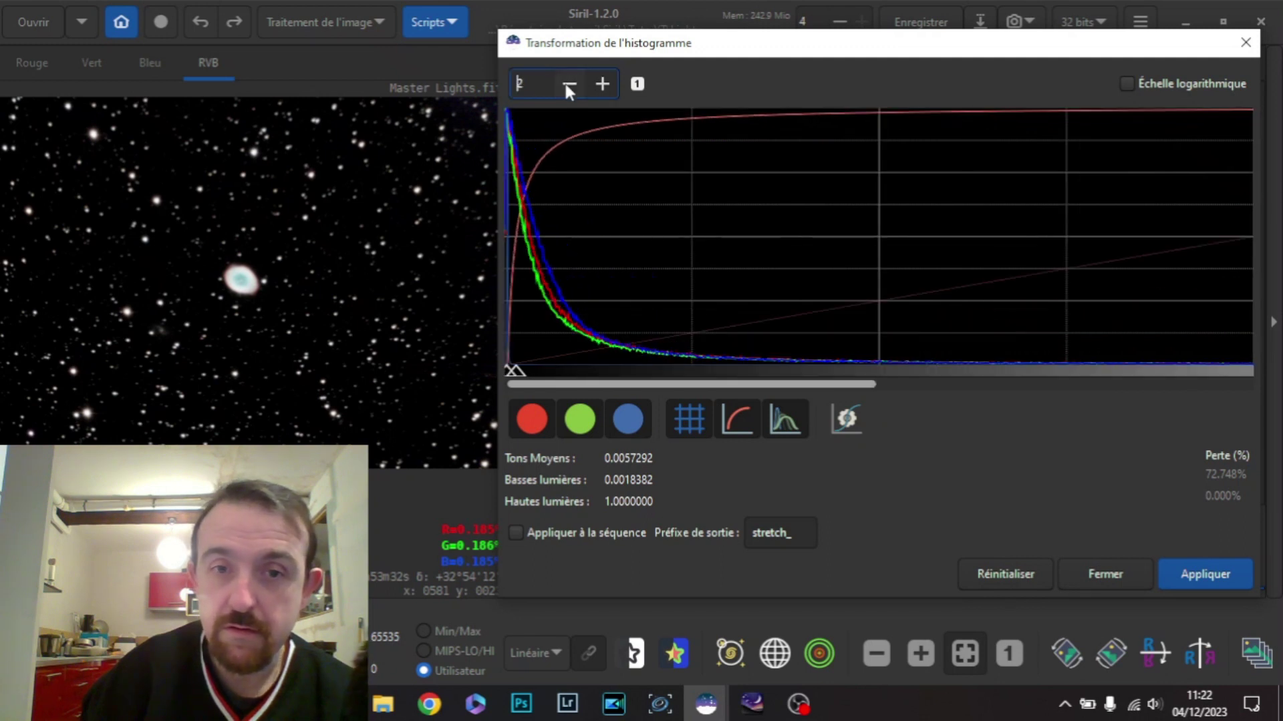
click(568, 85)
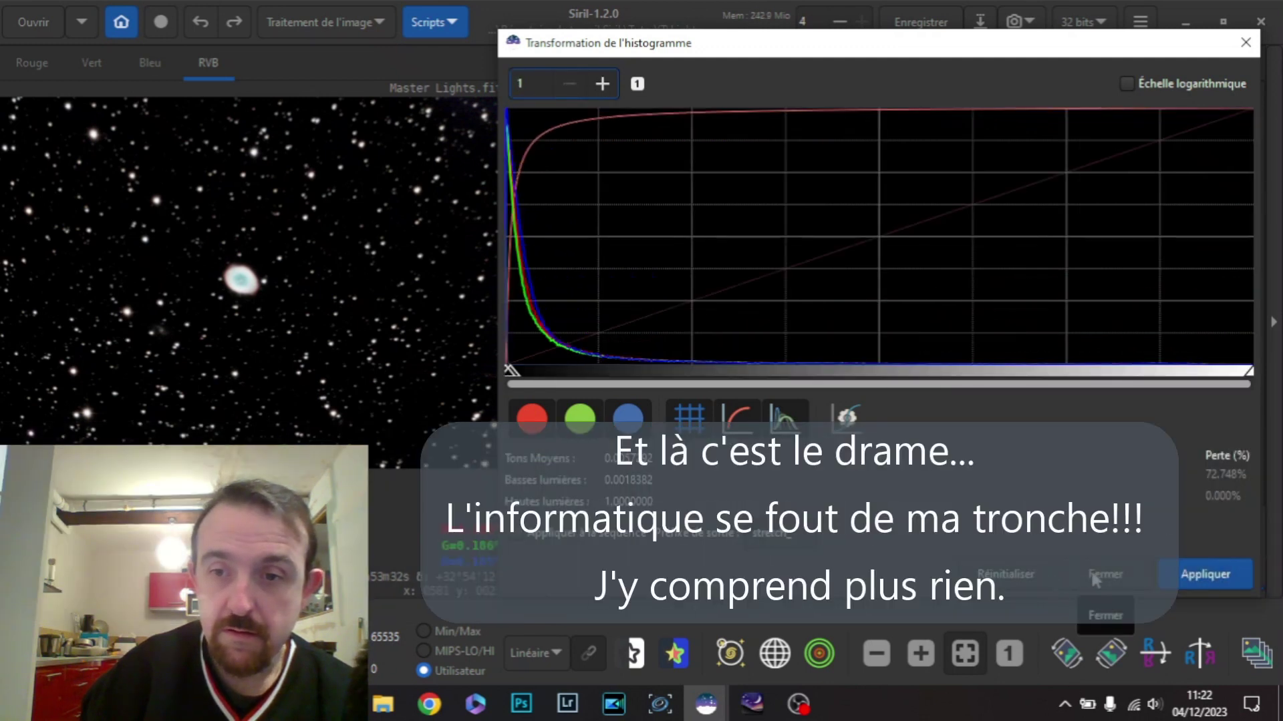
- Reset the histogram transformation's stretch values and close the transformation without applying it
click(1036, 578)
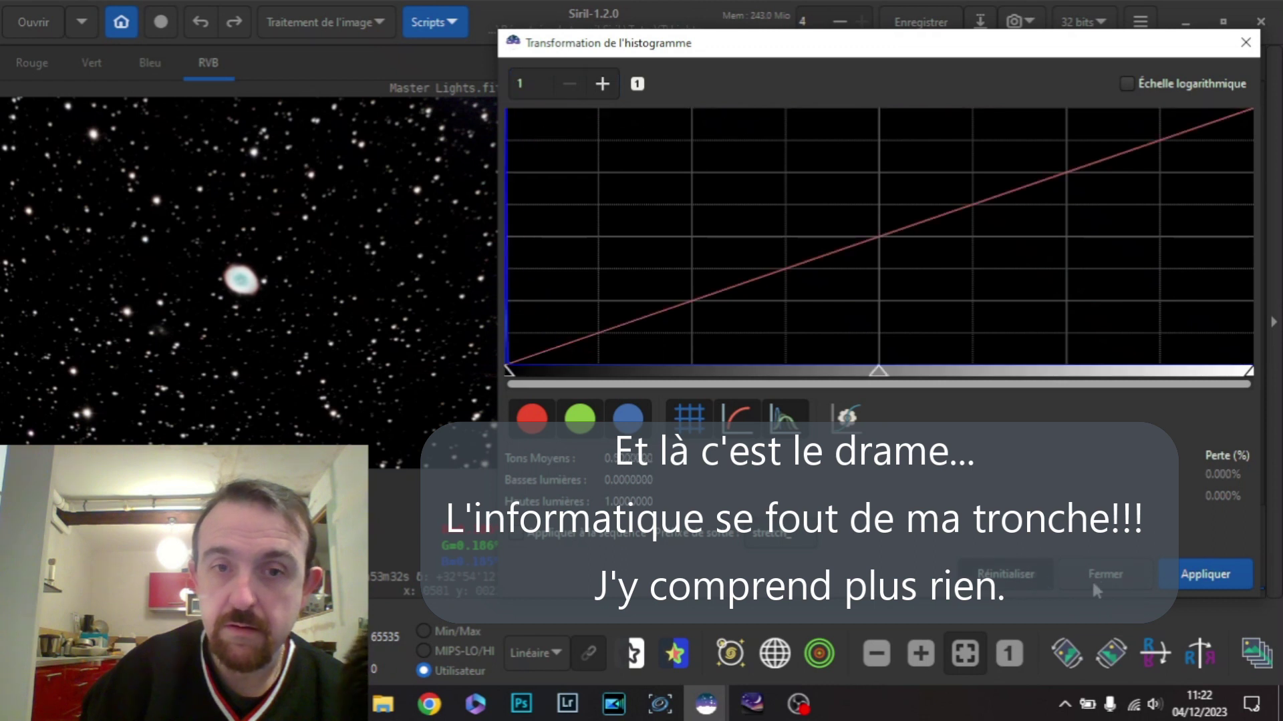
click(1093, 575)
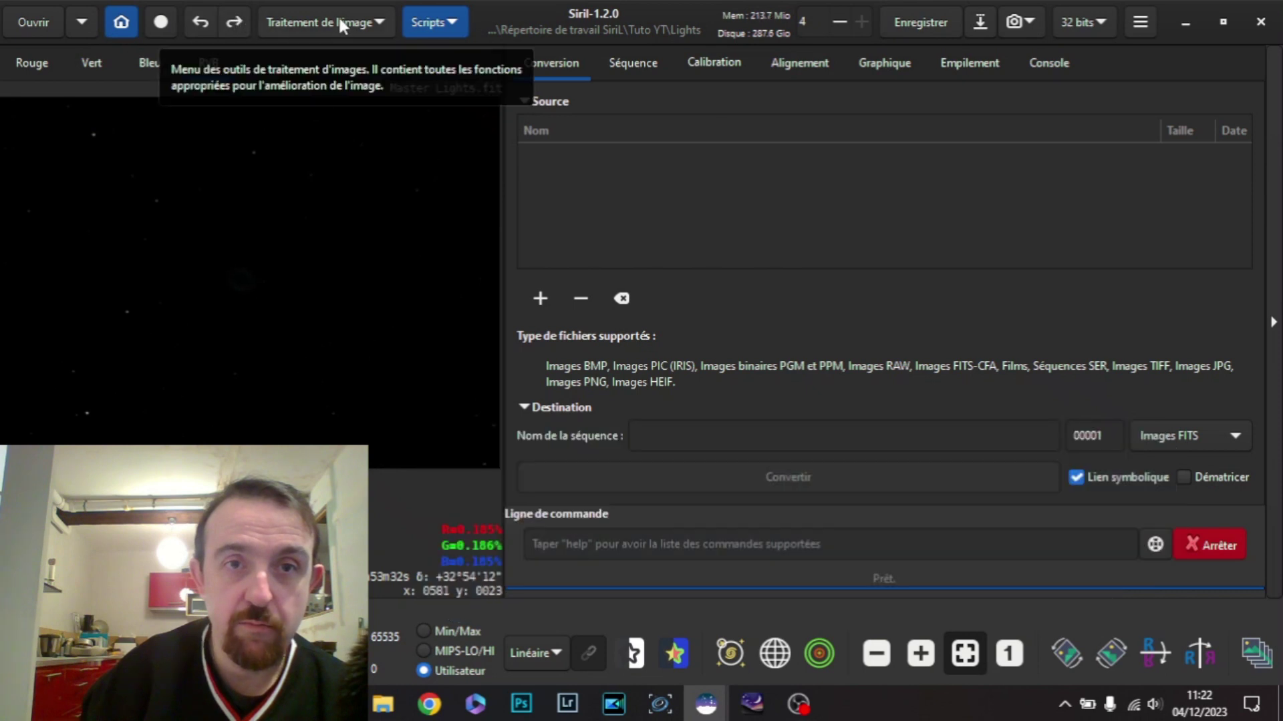
- Apply an asinh transformation to the image with a stretch factor of 4.0 and a black point of 0
click(338, 16)
click(451, 30)
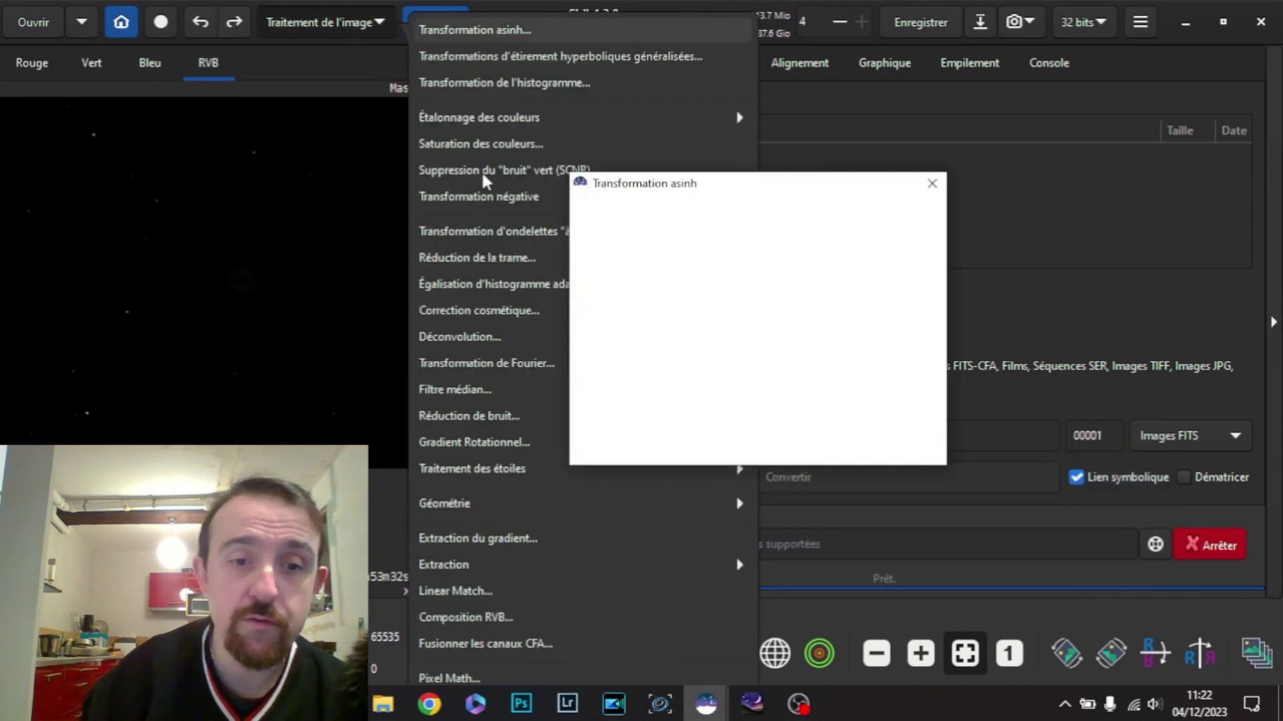
click(924, 219)
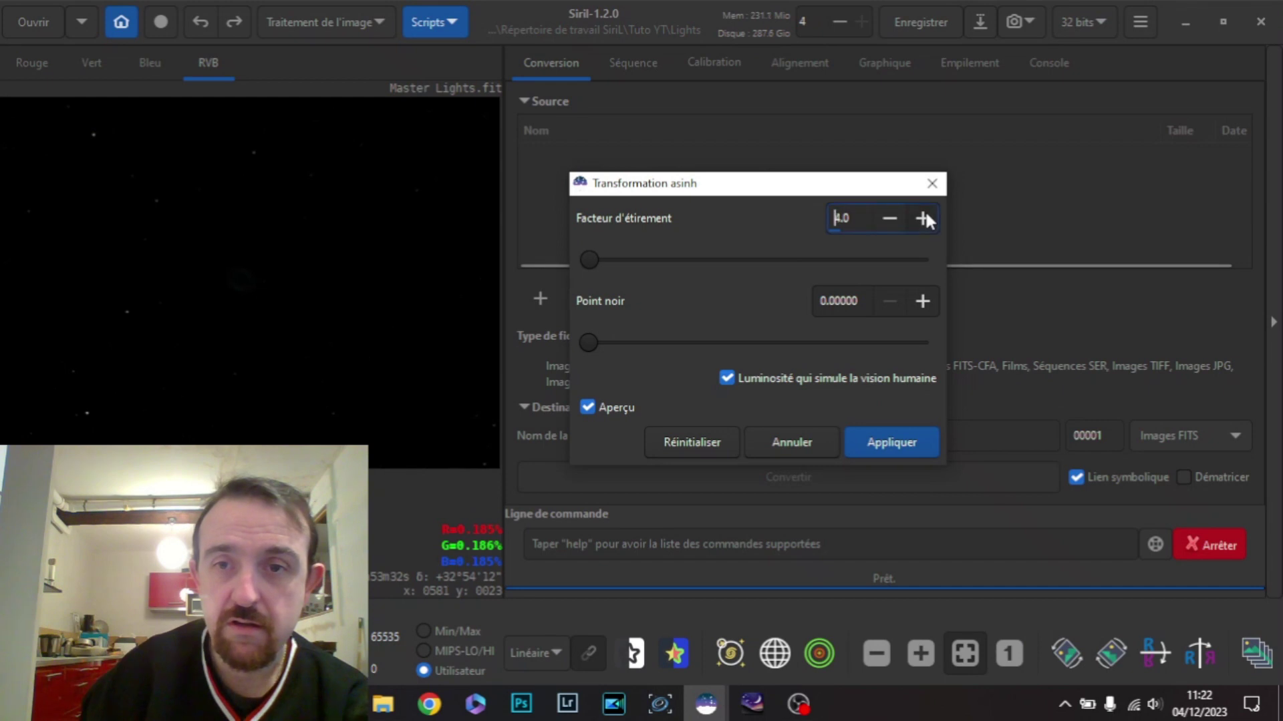
click(888, 443)
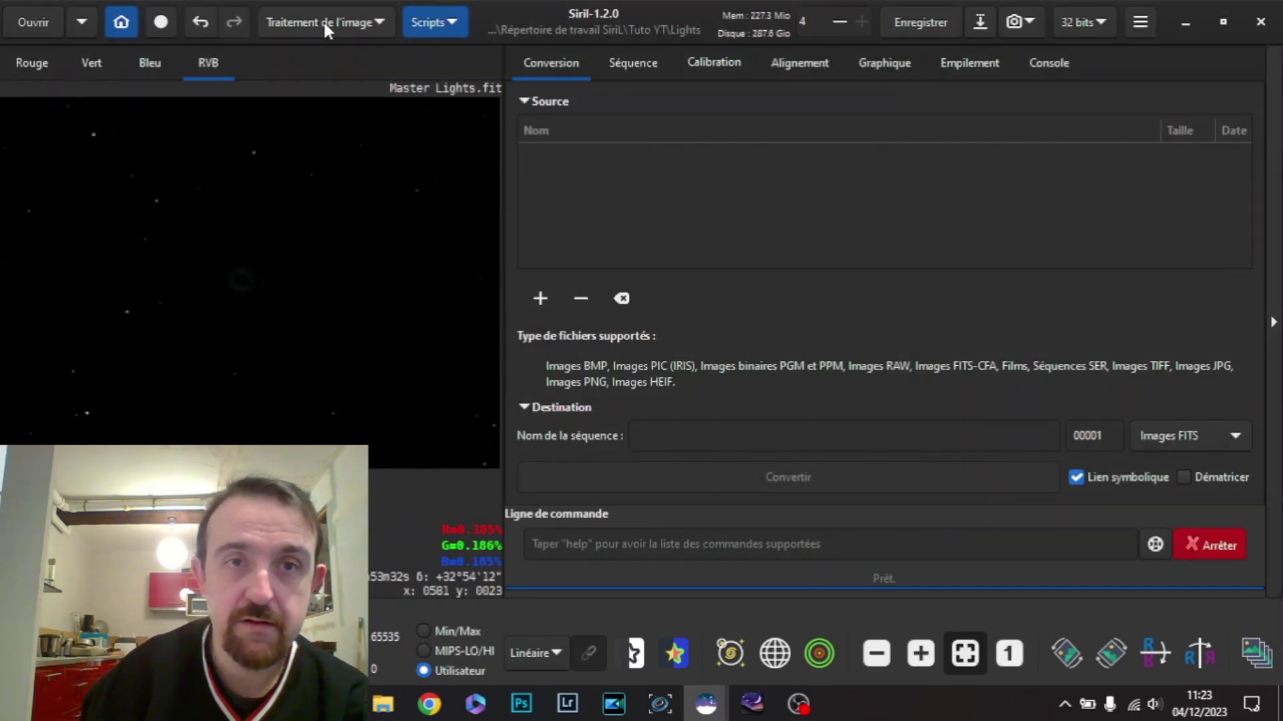
- Open the histogram transformation, compute the automatic stretch and widen the window to show the whole histogram
click(323, 20)
click(508, 90)
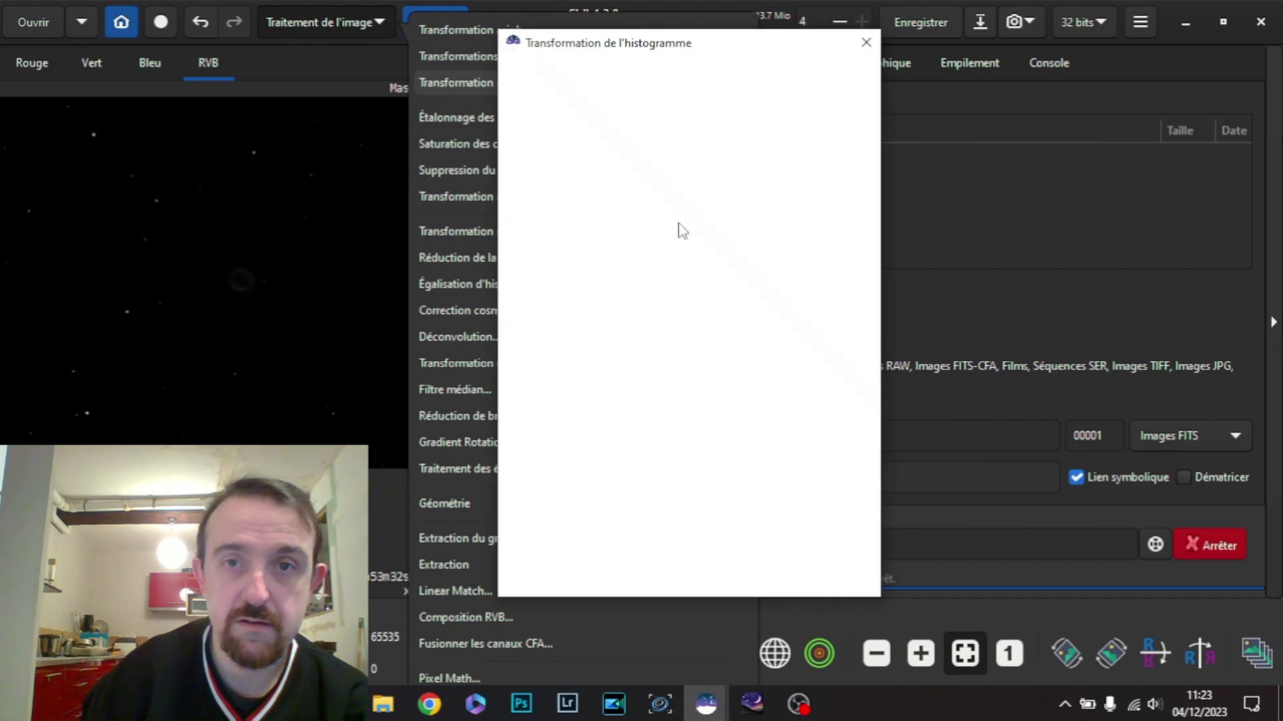
click(846, 419)
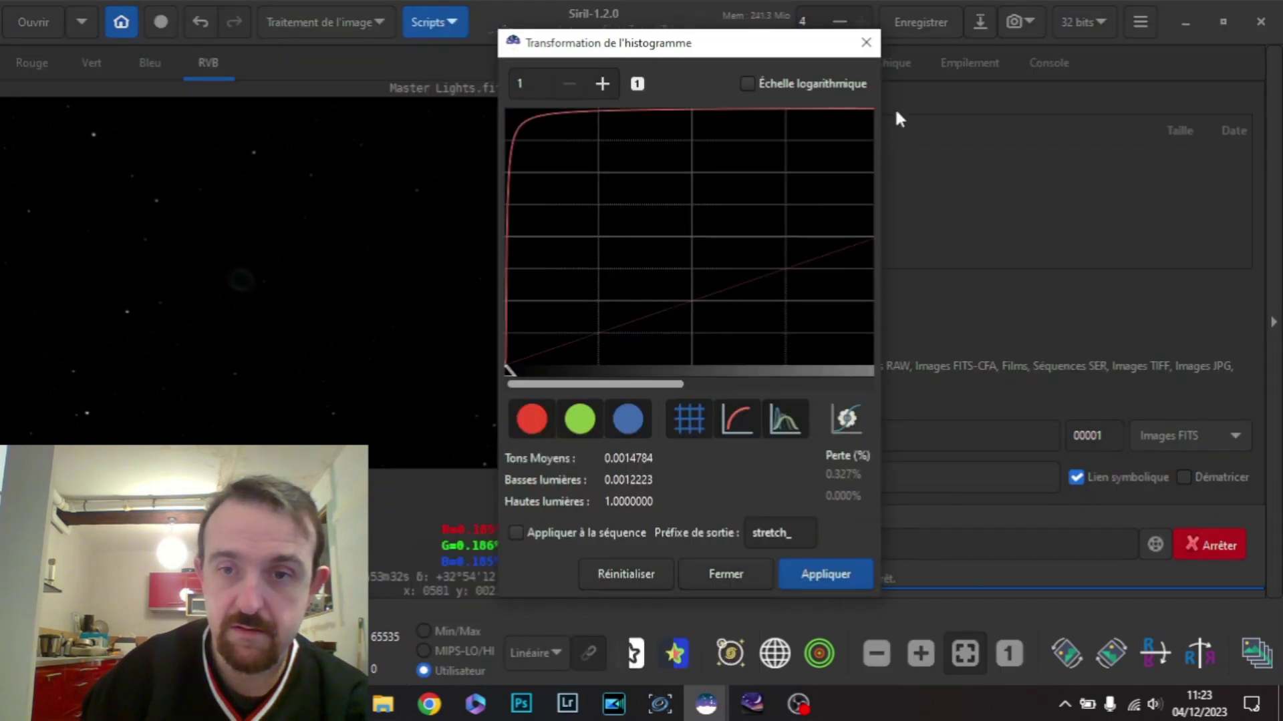
drag(881, 163, 1252, 164)
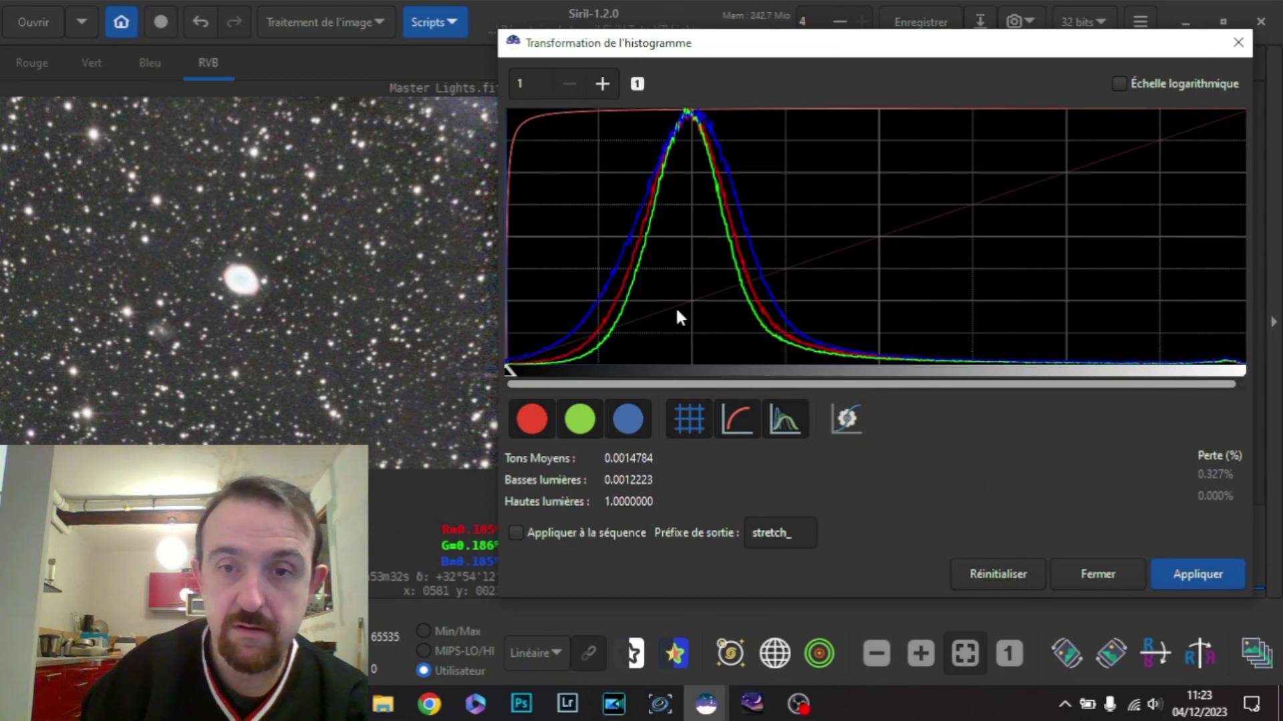
- Enlarge the histogram display to zoom factor 6 and set the midtones to 0.0053493 with its slider
click(602, 84)
click(602, 84)
click(602, 84)
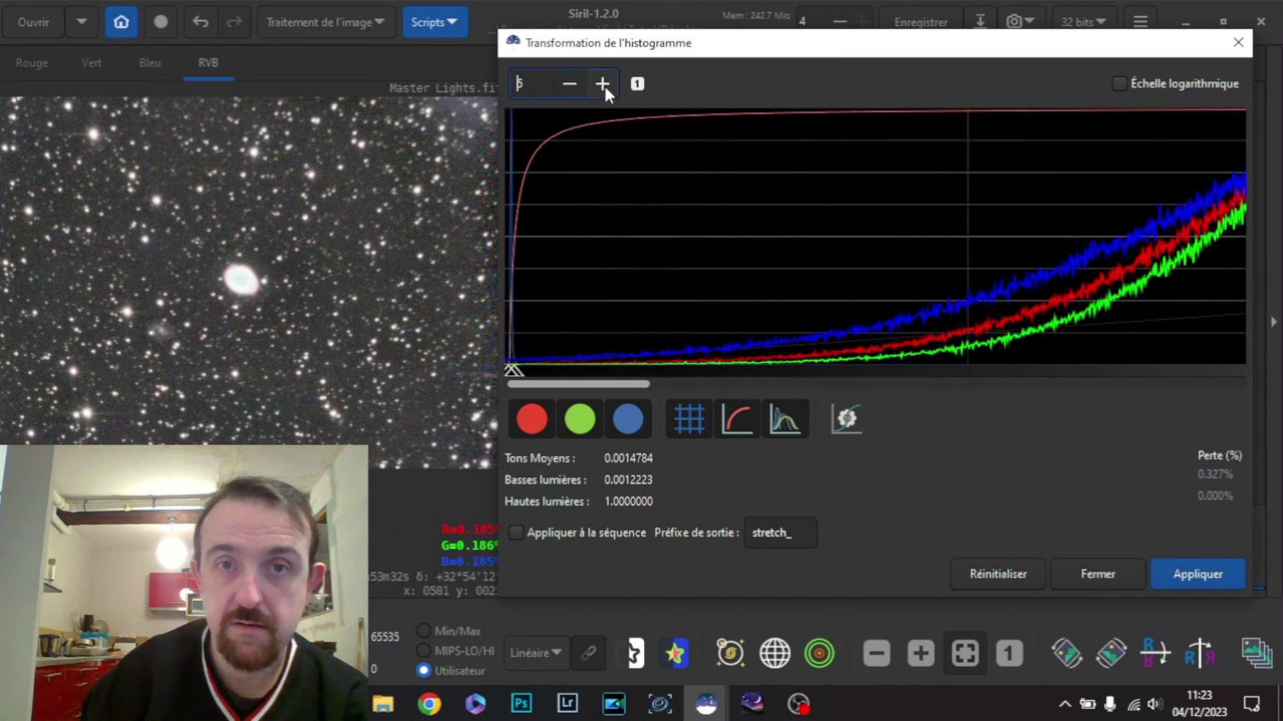
click(602, 83)
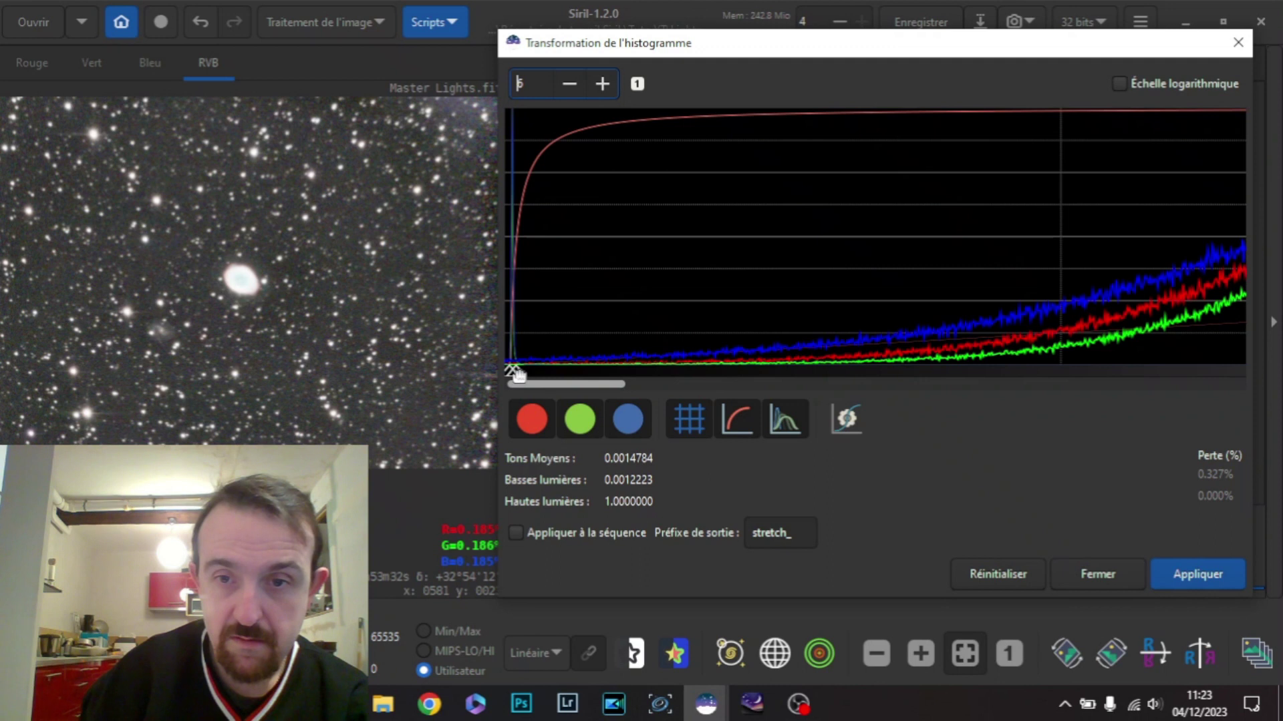
drag(515, 370, 533, 371)
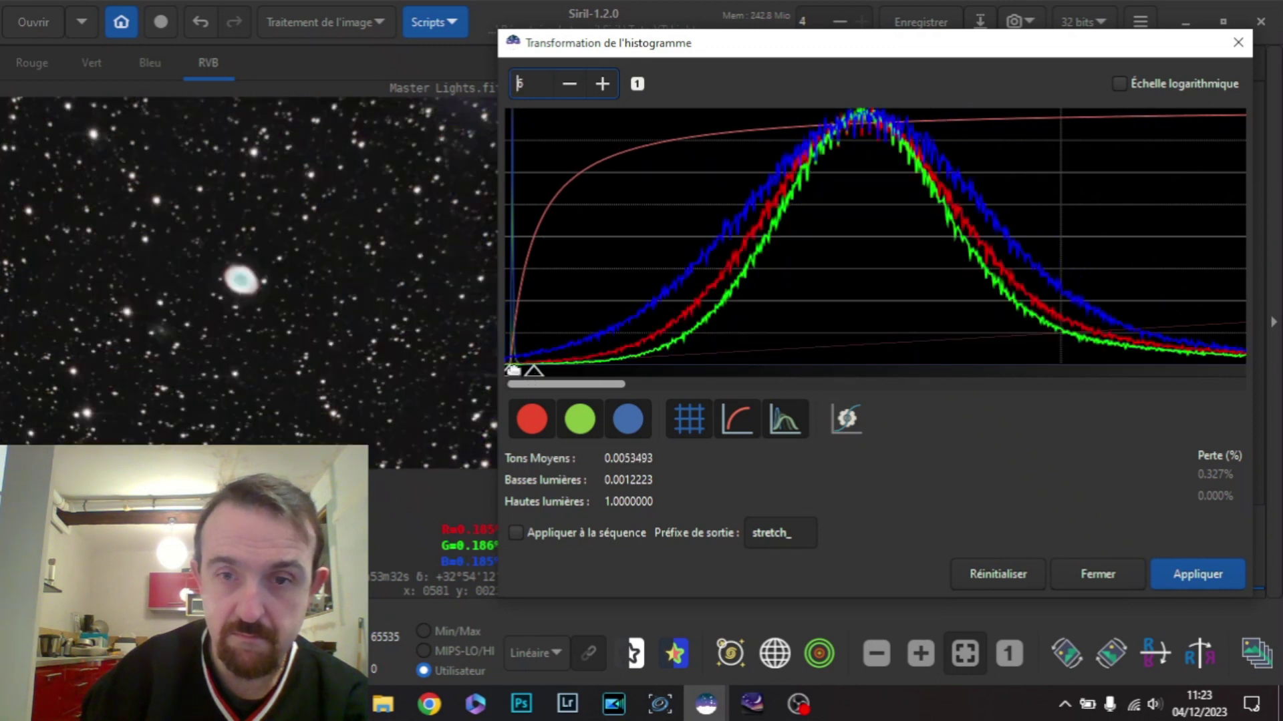
- Try setting the shadows to 0.0040237 and the midtones to 0.0031895 with the histogram's sliders
drag(514, 372, 517, 372)
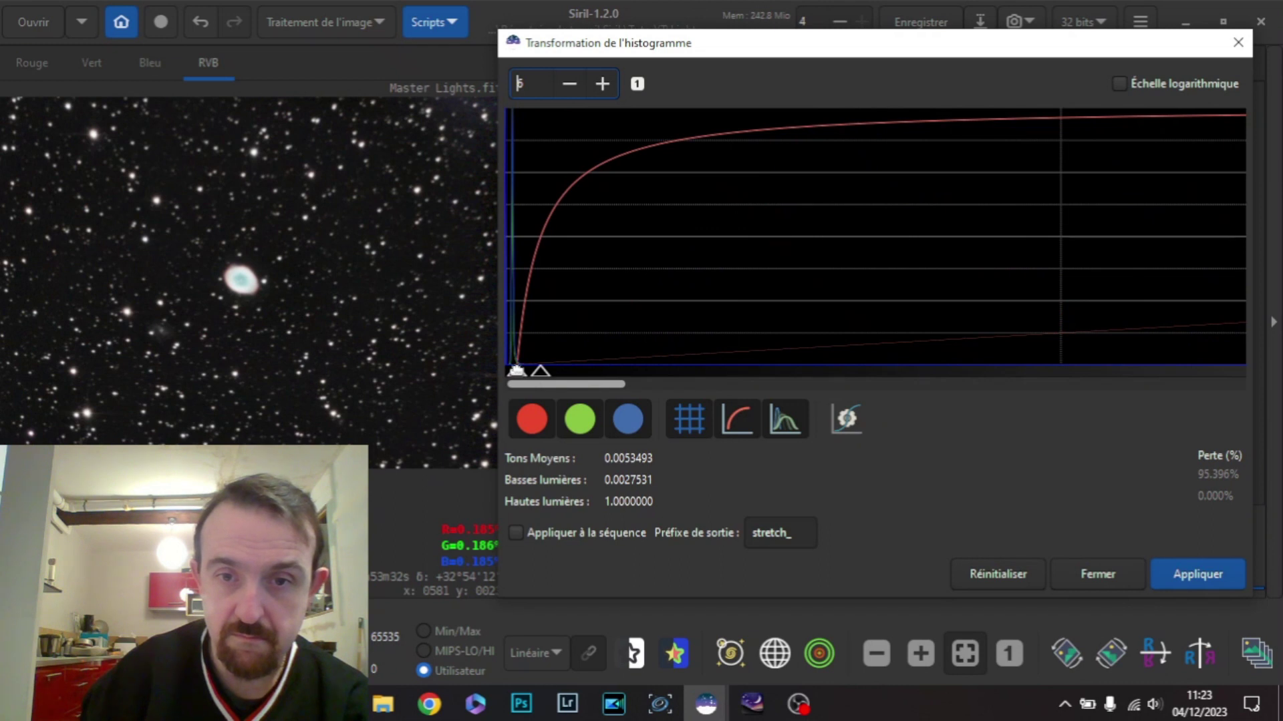
drag(516, 371, 513, 372)
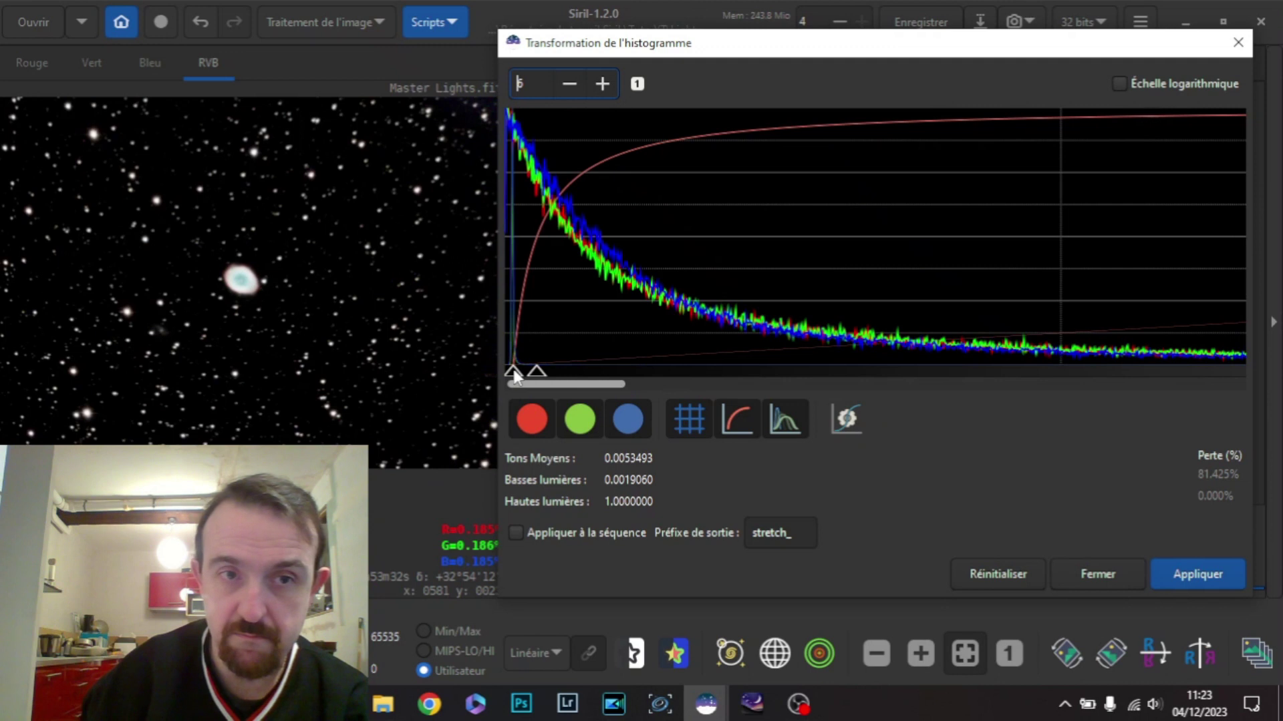
drag(513, 368, 526, 373)
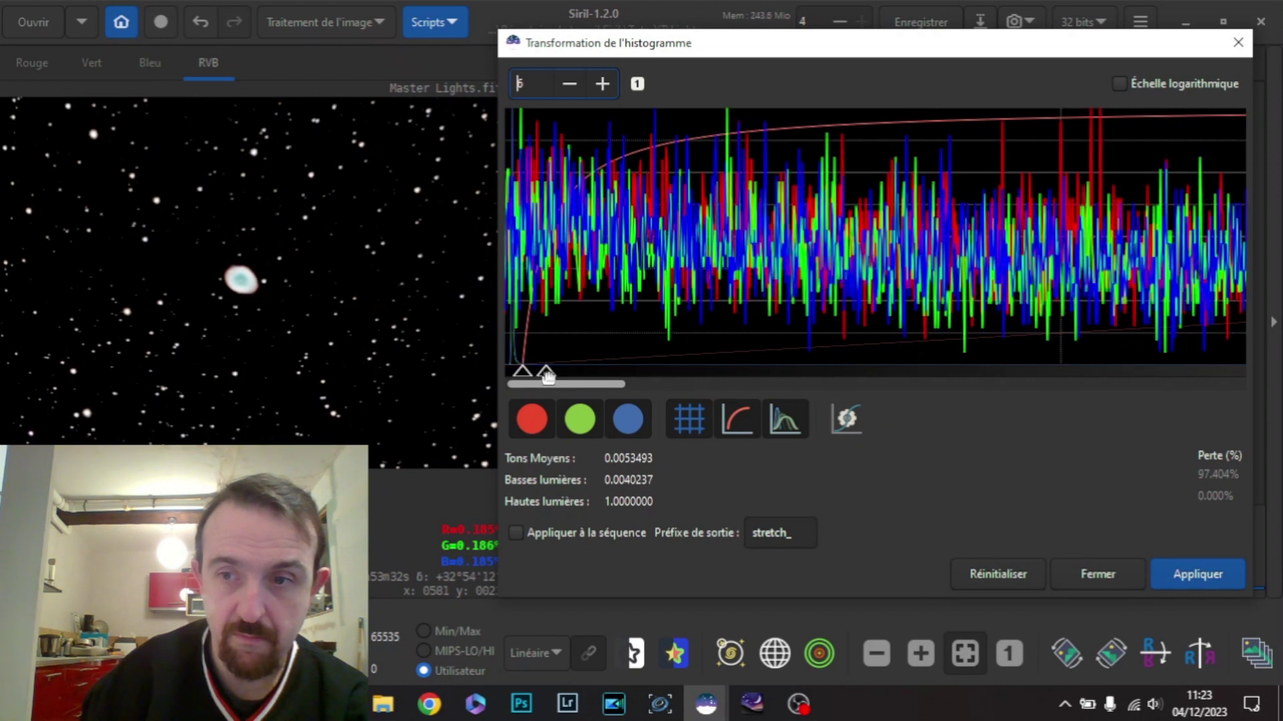
drag(547, 377, 539, 376)
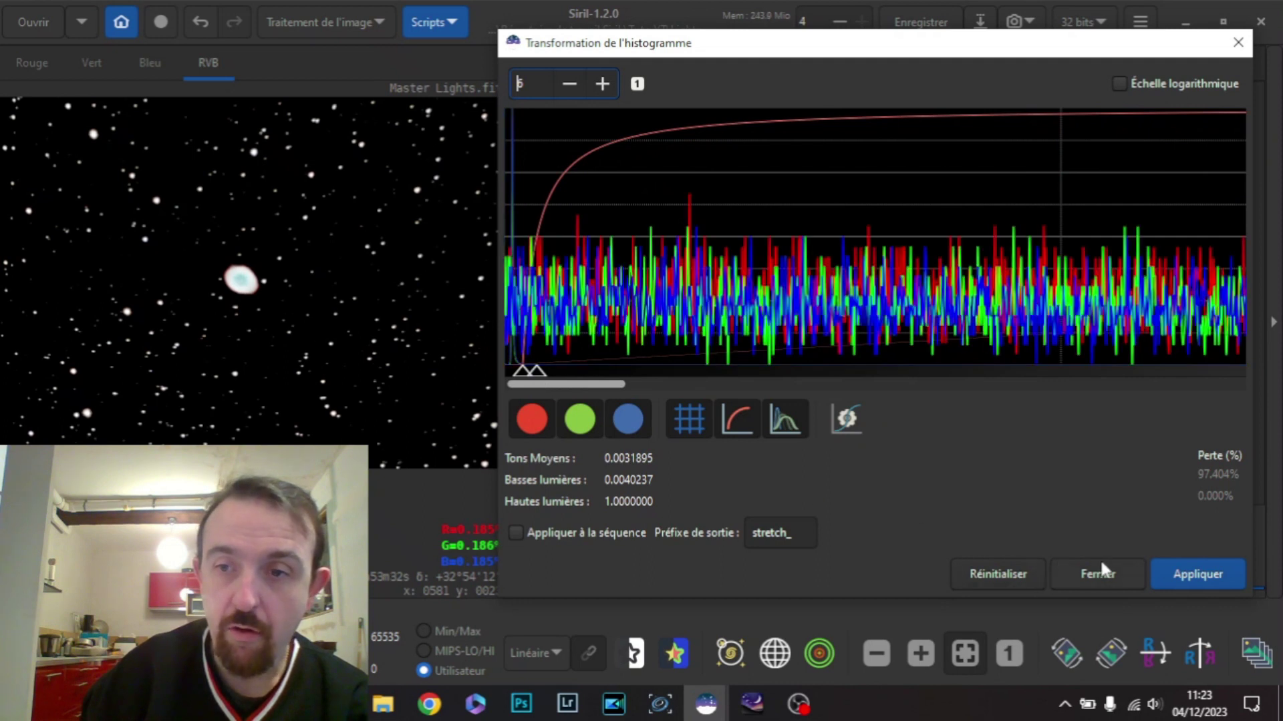
- Close the histogram transformation without applying it and quit Siril
click(1088, 569)
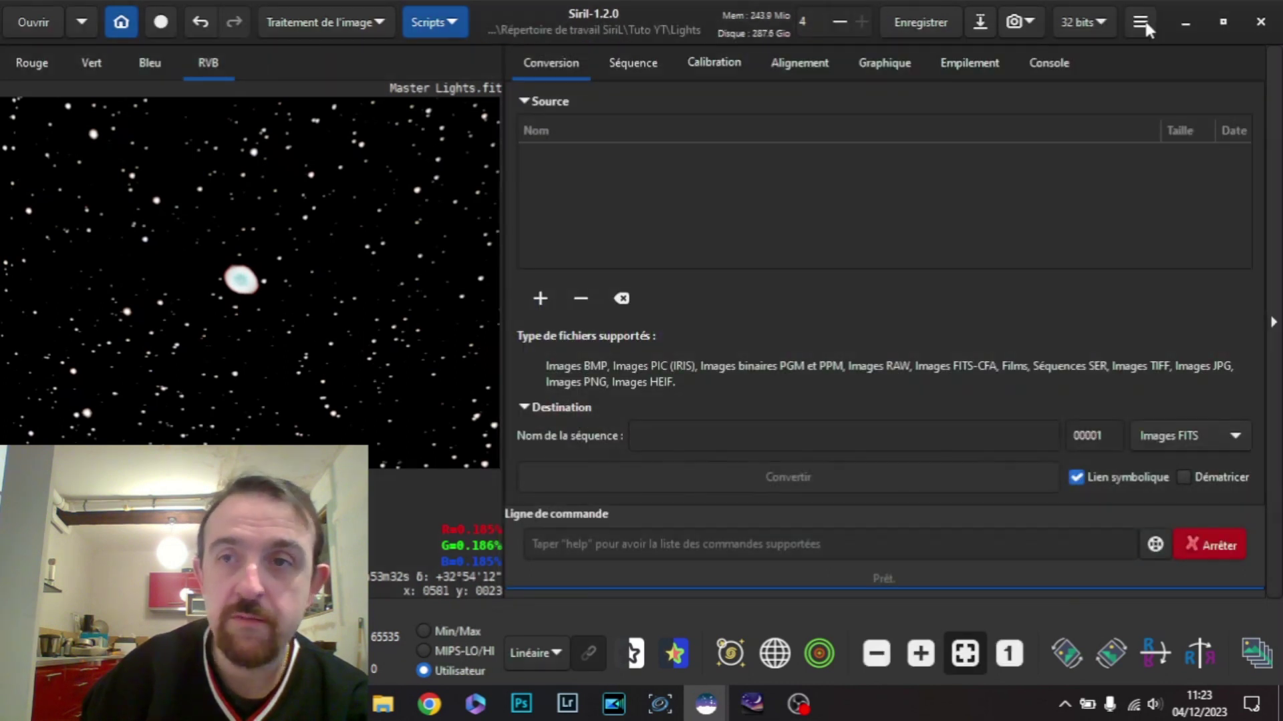
click(1265, 24)
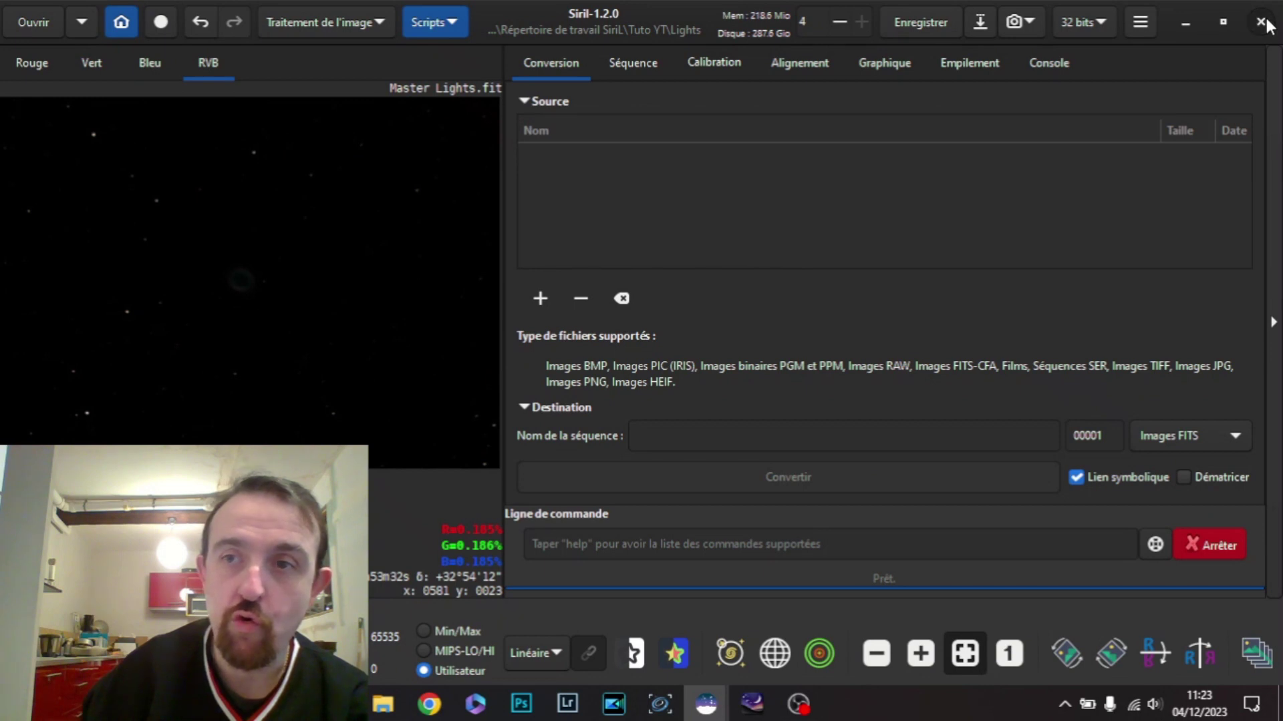
click(703, 424)
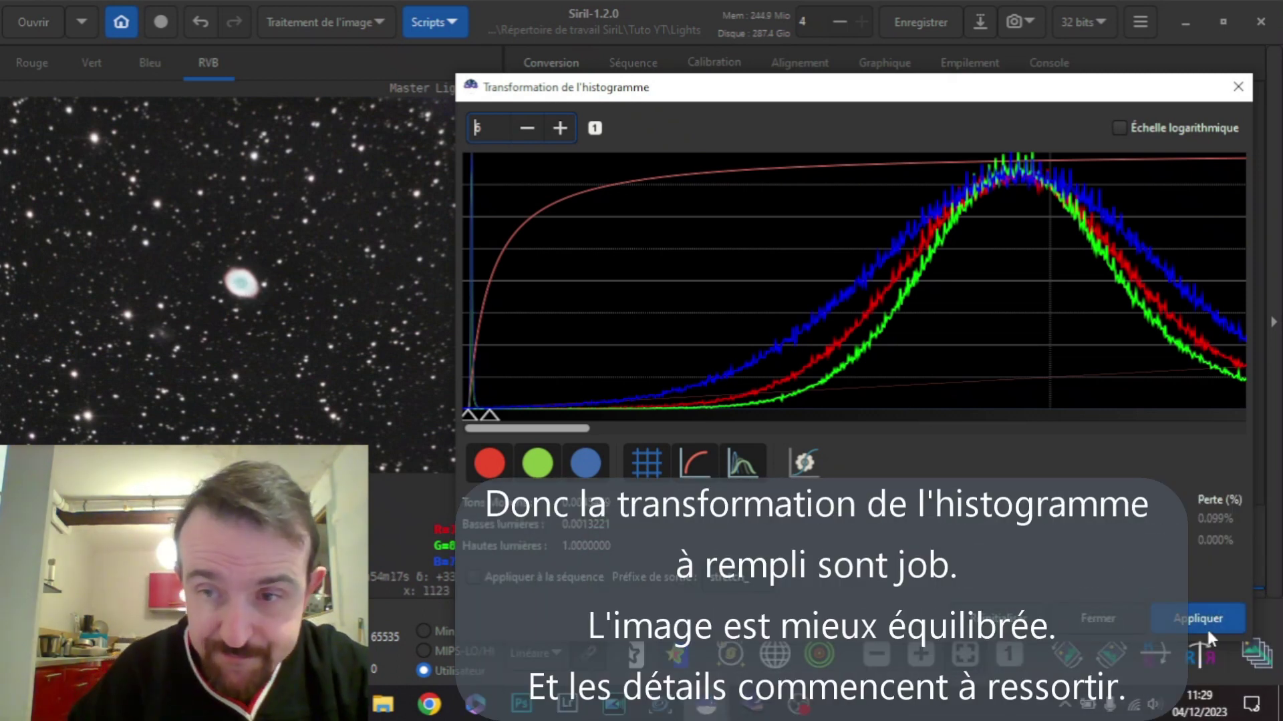
- Close the histogram transformation window after its stretch and return to the image
click(1111, 616)
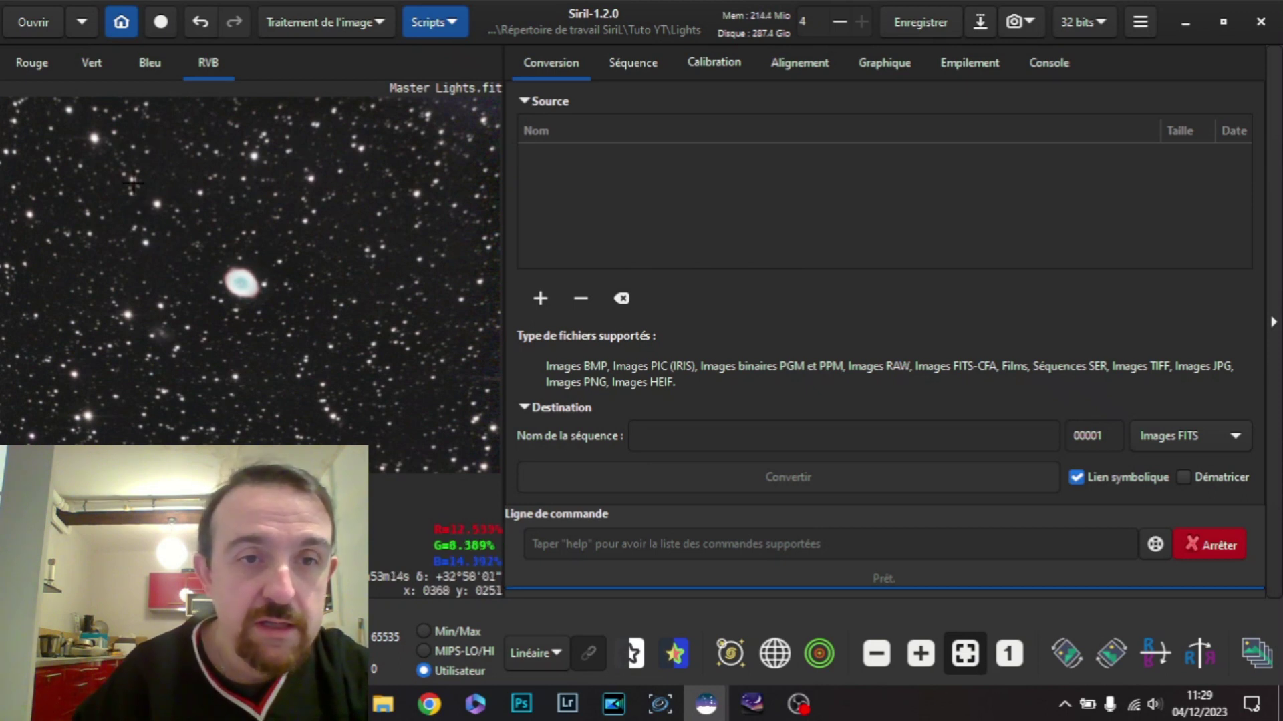
right_click(105, 162)
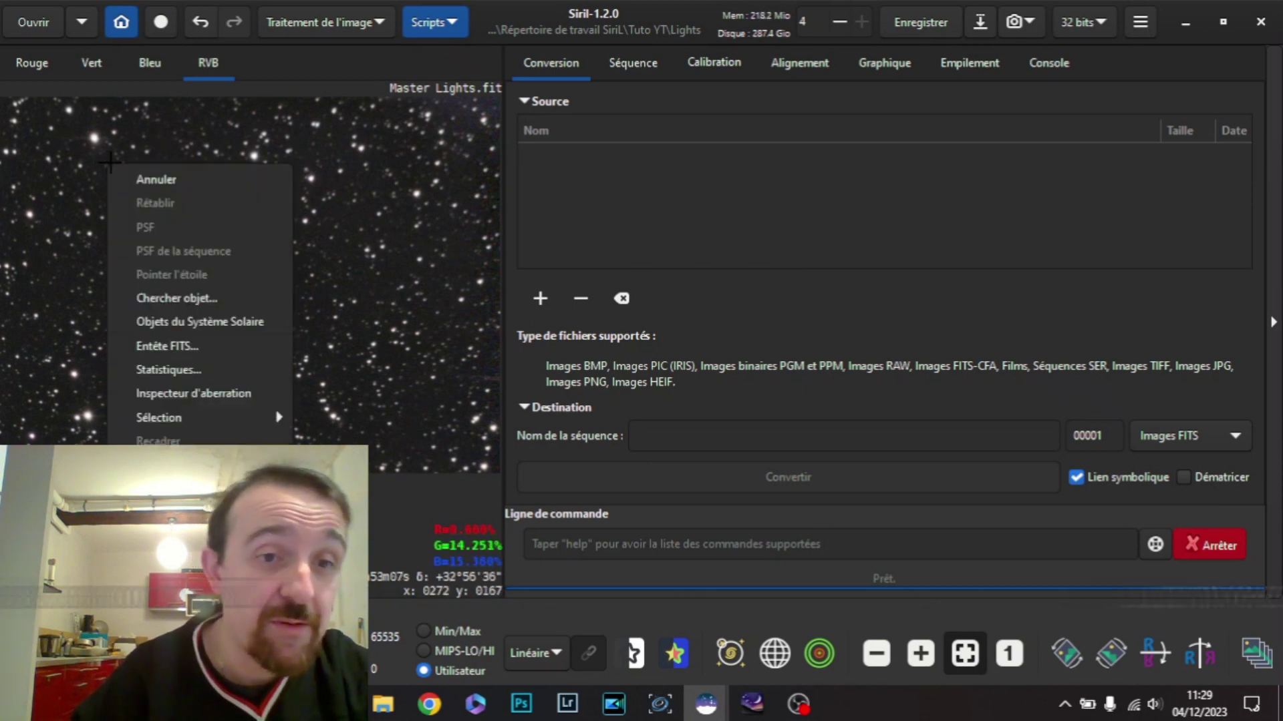
click(81, 159)
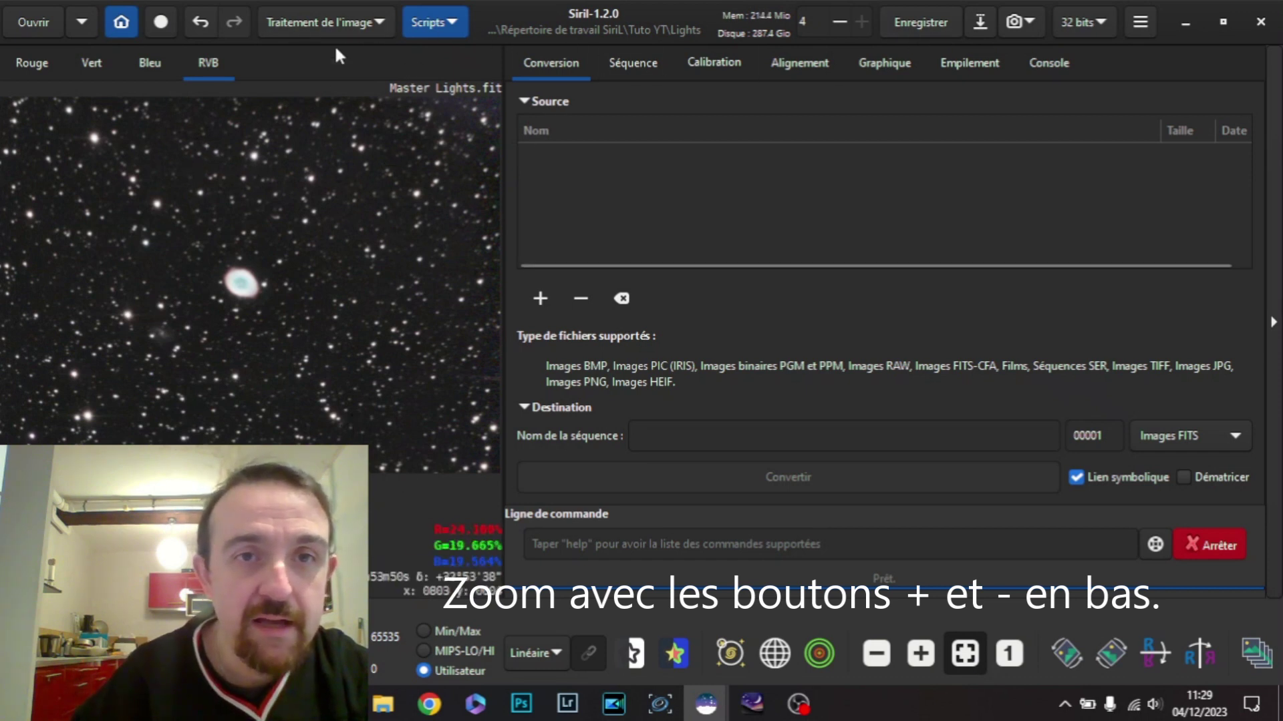
- Denoise the image with salt-and-pepper noise removal, the dual-domain adaptive secondary algorithm and a modulation of 0.20, and close the denoising dialog
click(354, 22)
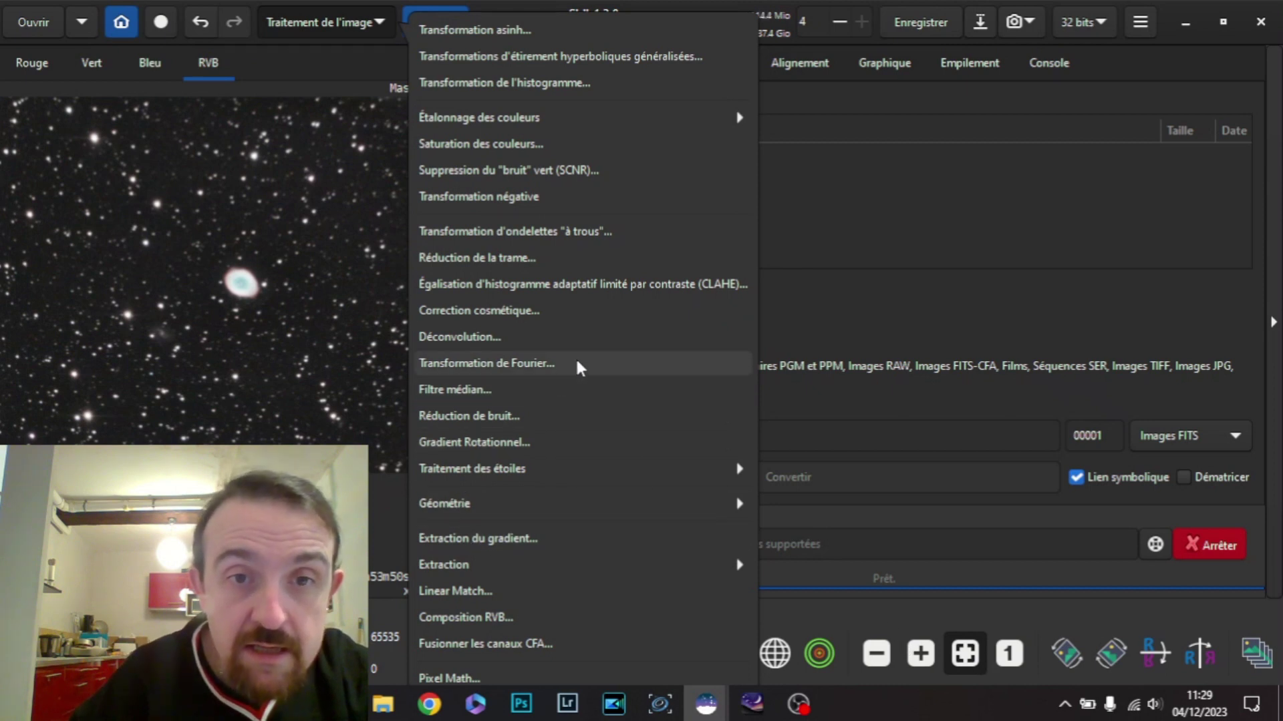
click(519, 417)
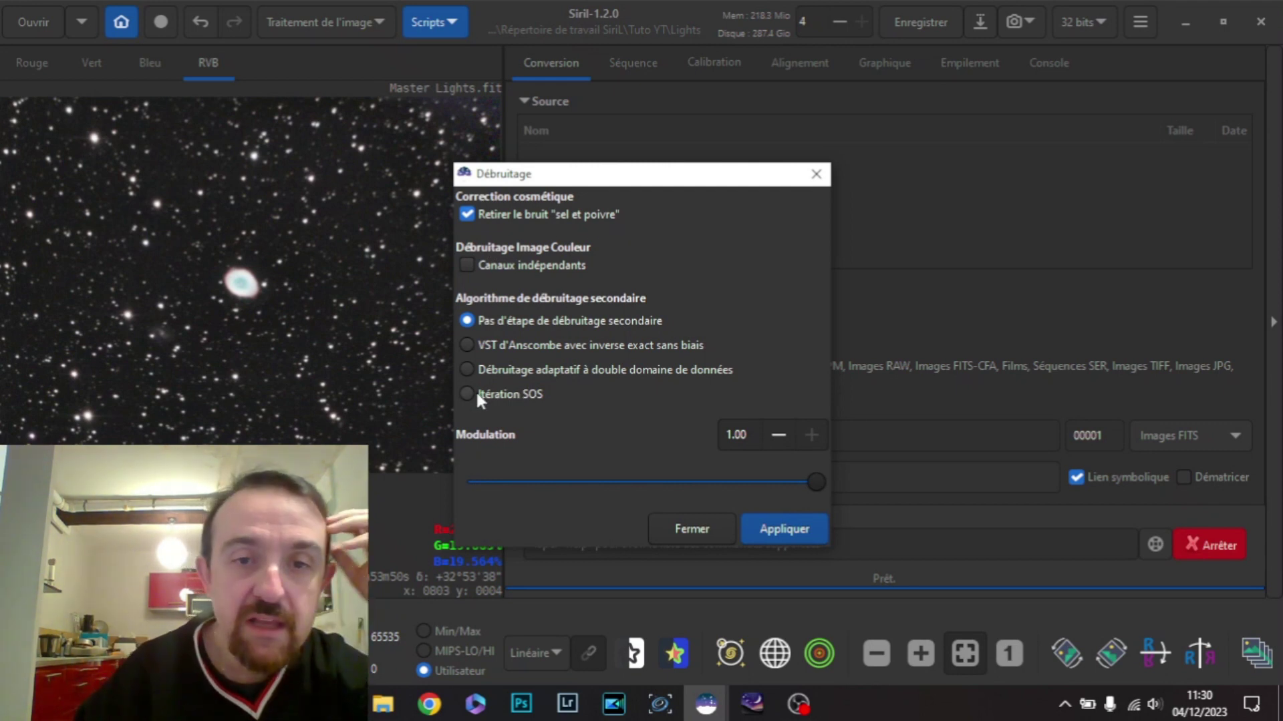
click(465, 369)
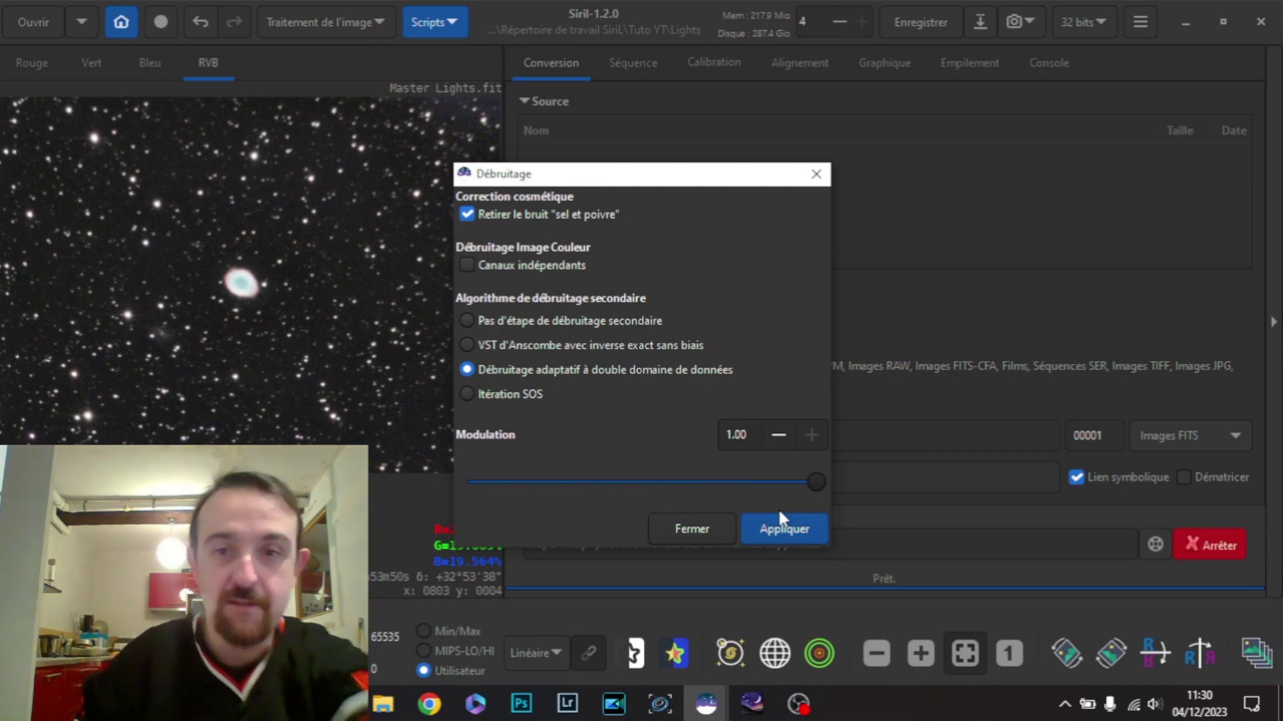
drag(815, 482, 542, 481)
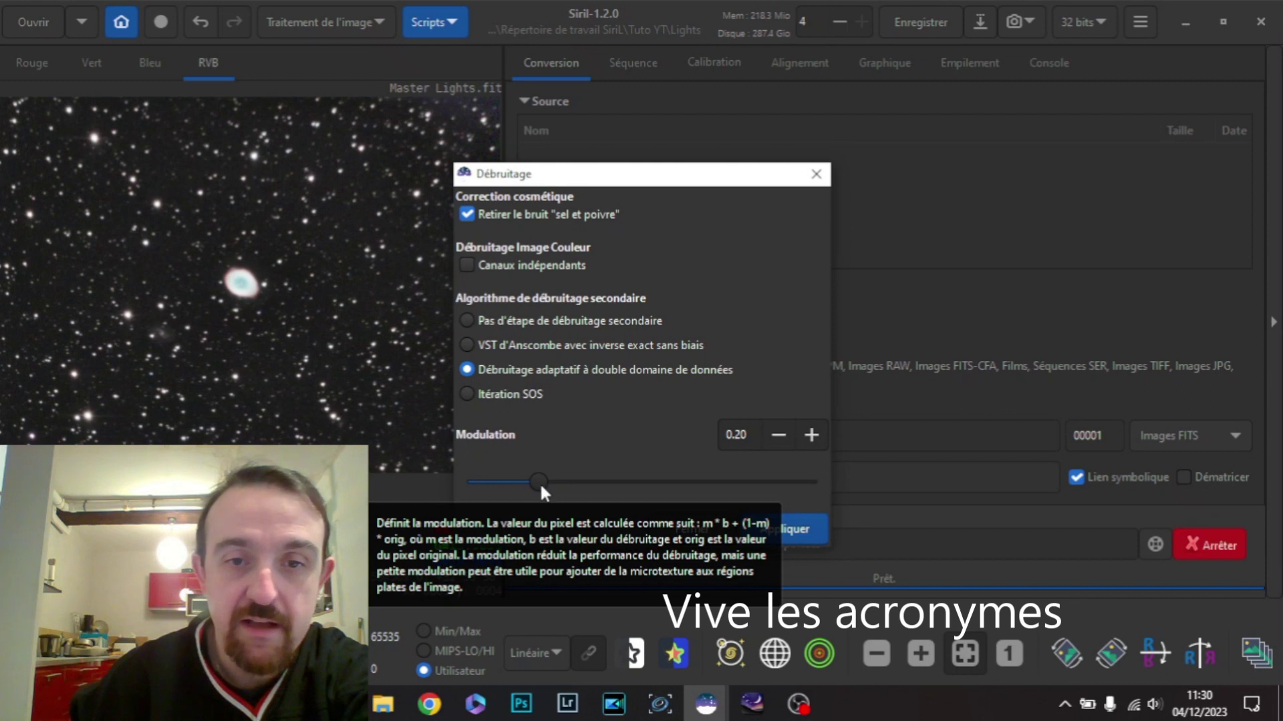
click(771, 529)
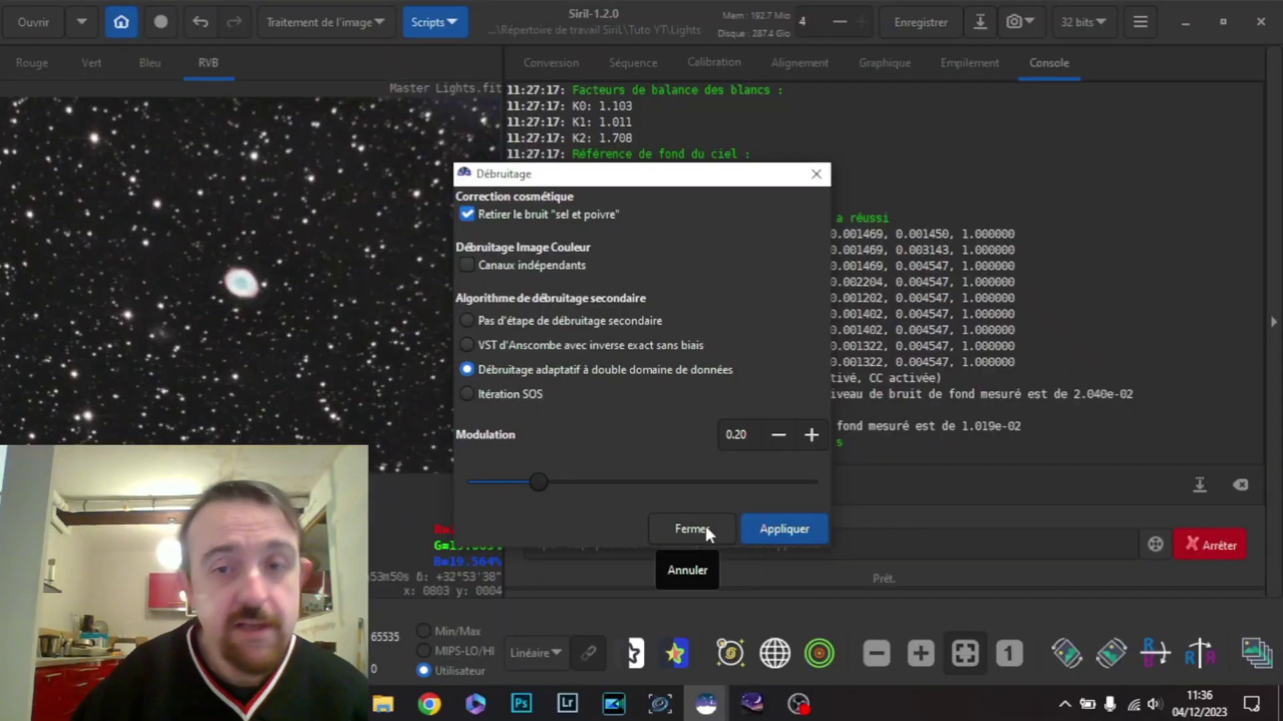
click(704, 523)
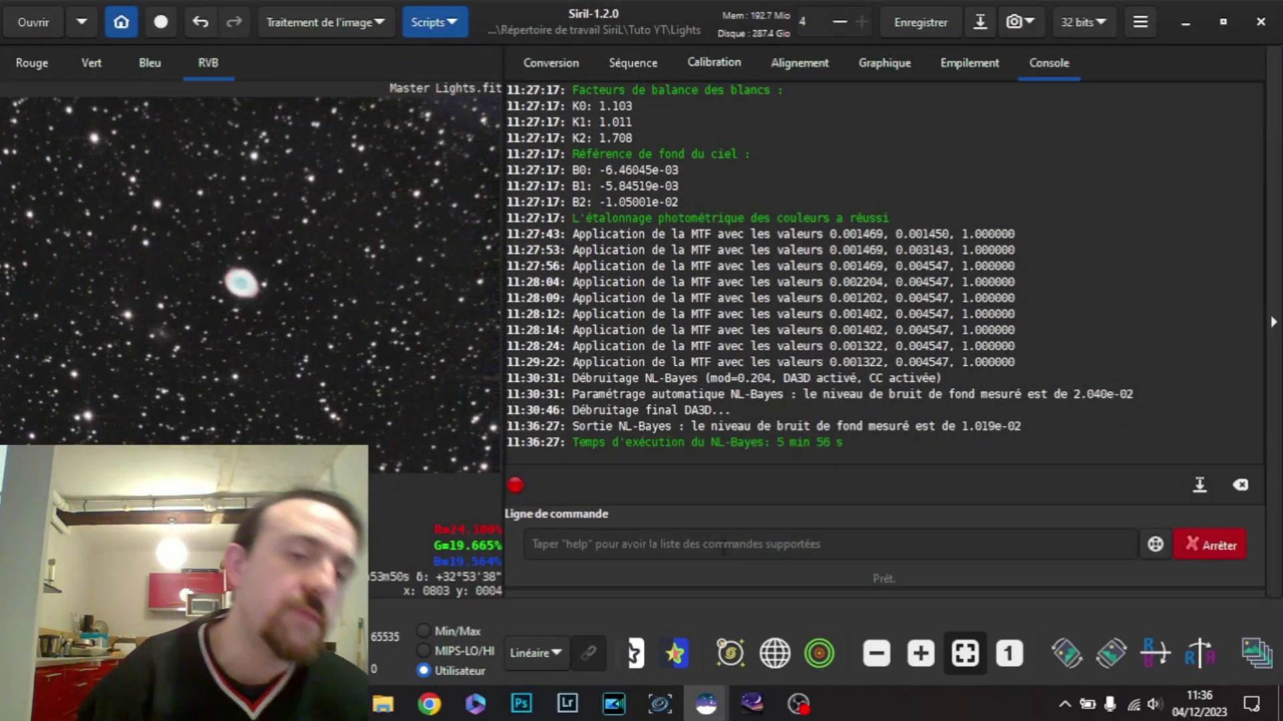
- Undo and redo the denoising twice to compare the image with and without it
click(198, 28)
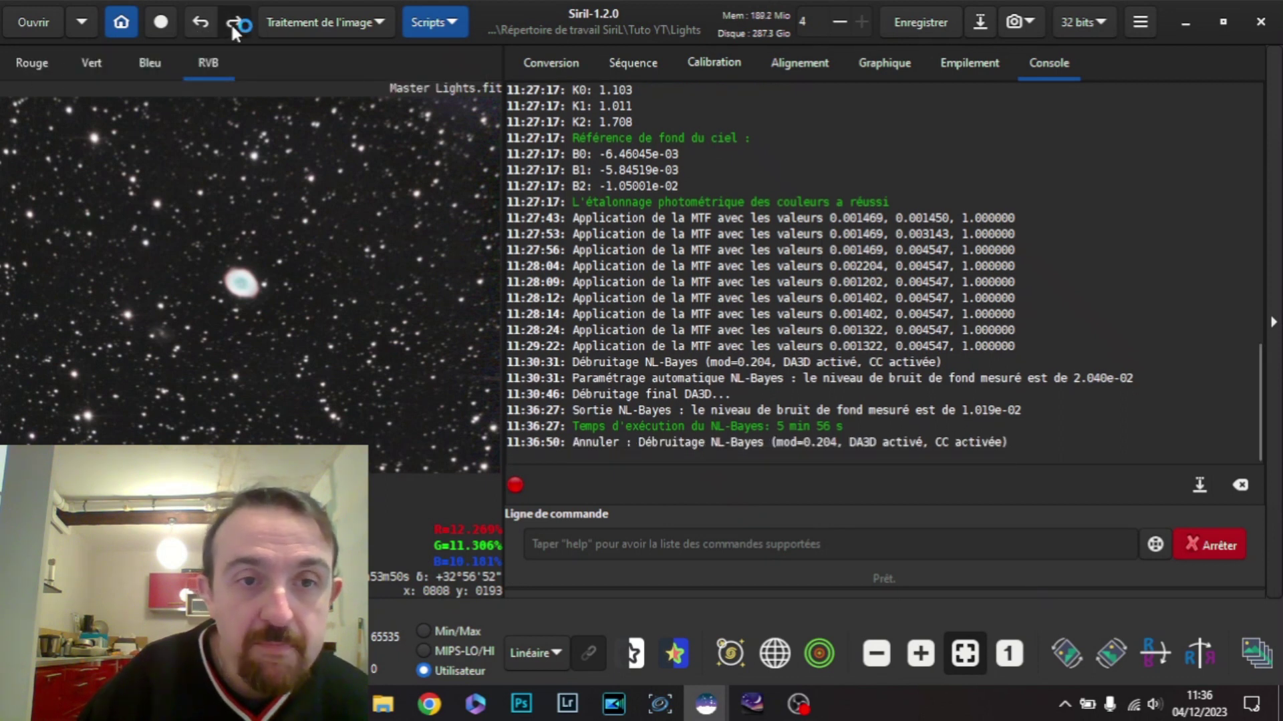
click(231, 22)
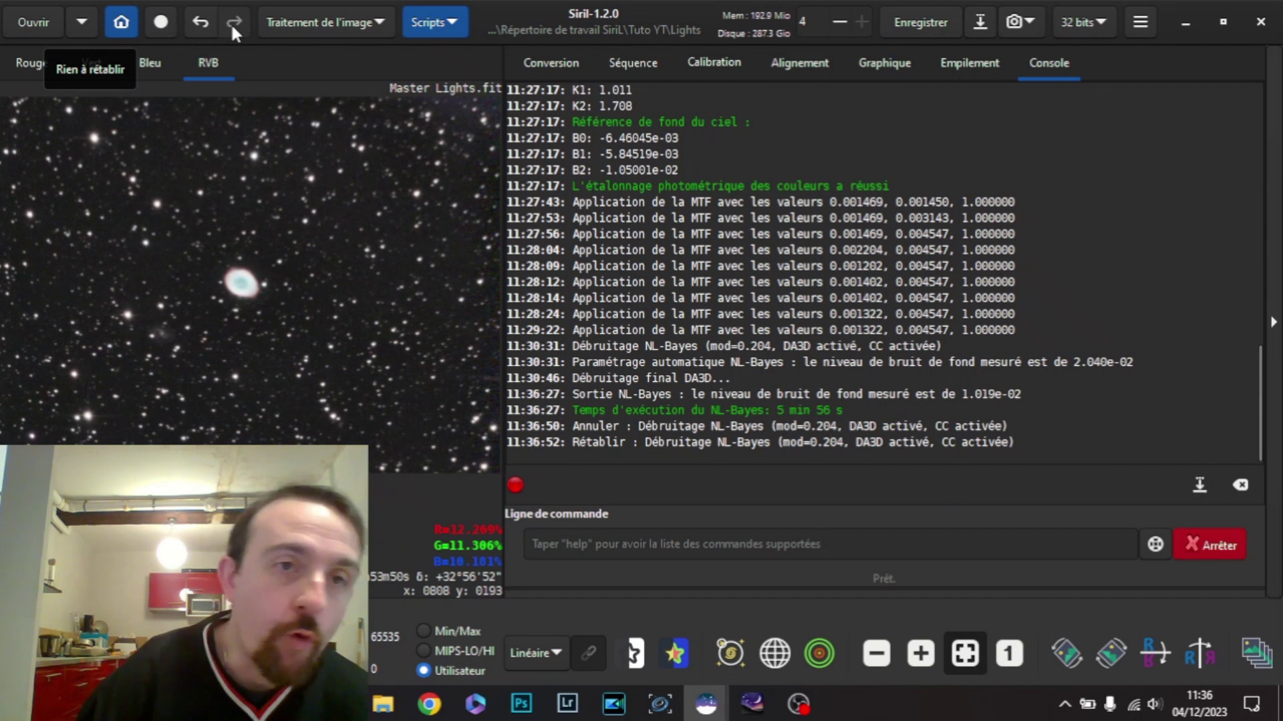
click(193, 20)
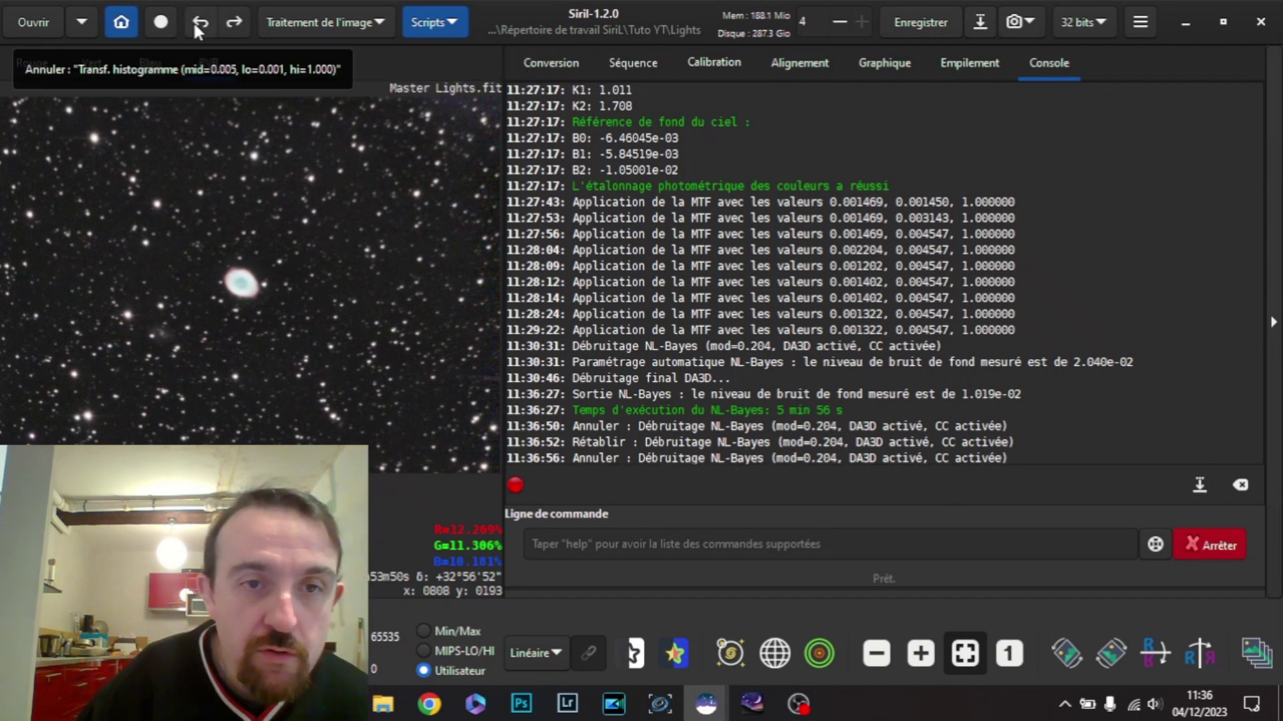
click(225, 32)
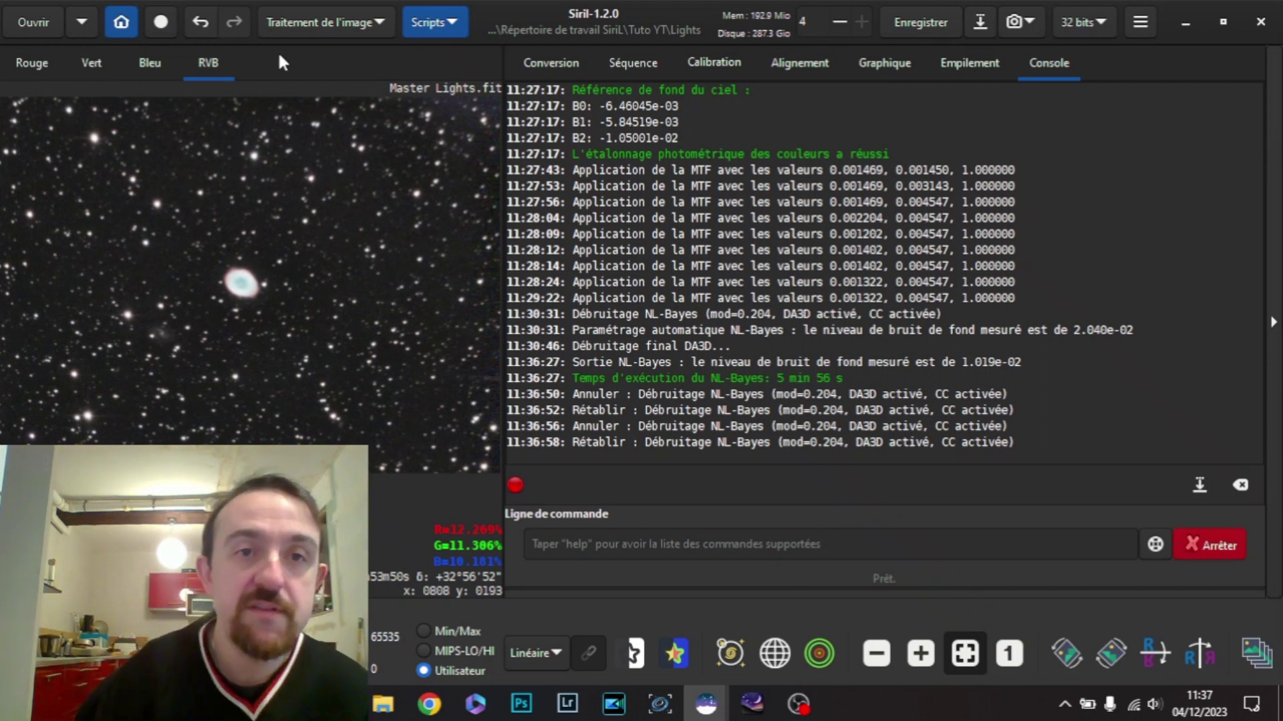
- Examine the image's red and green channels one at a time
click(322, 32)
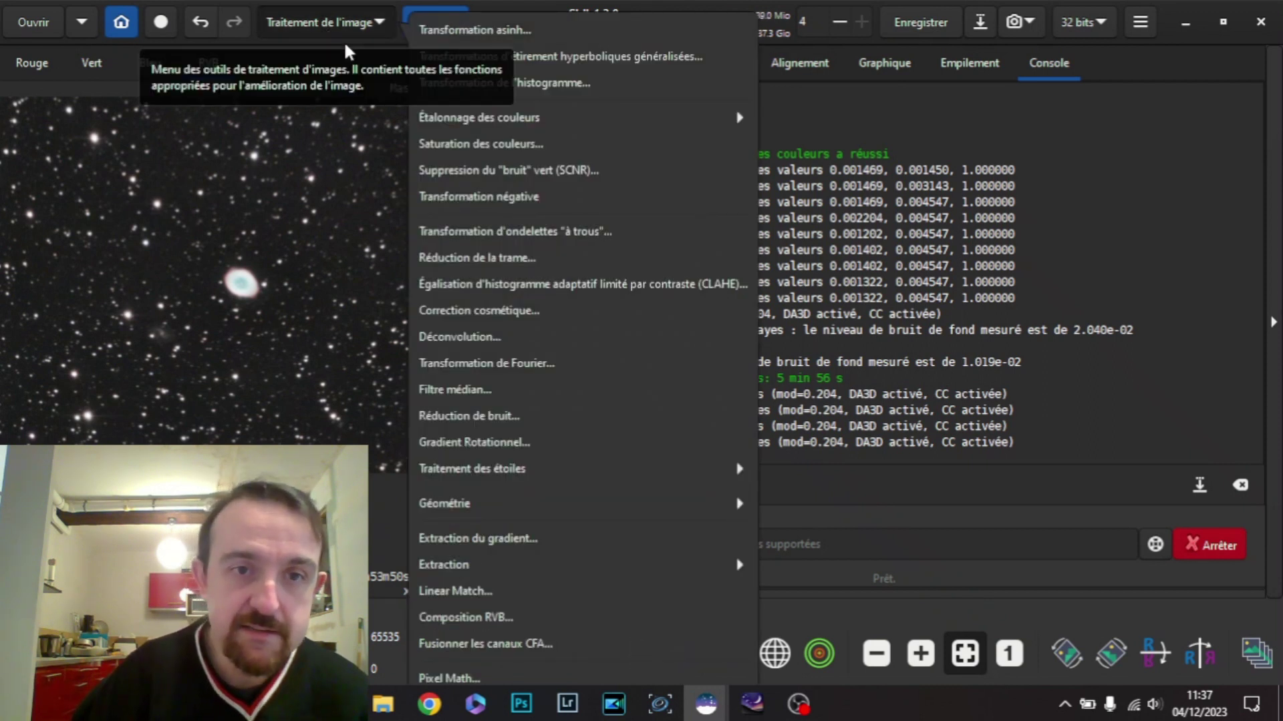
click(251, 419)
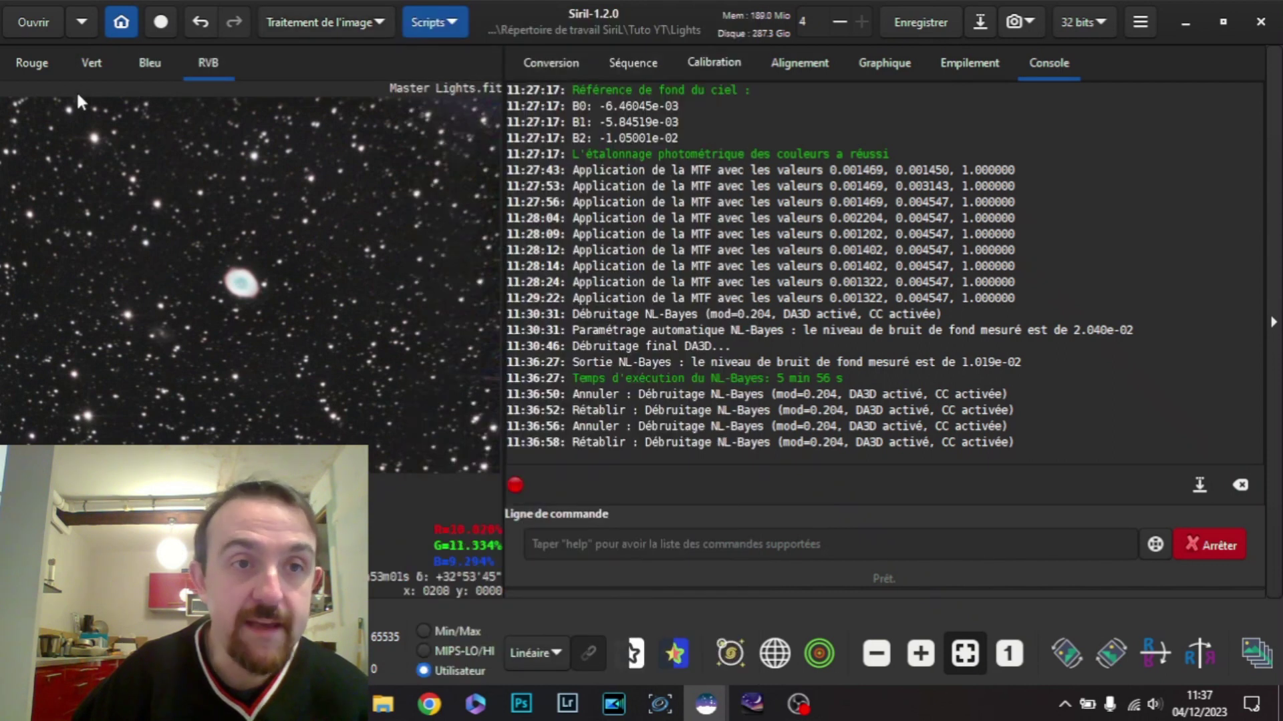
click(13, 66)
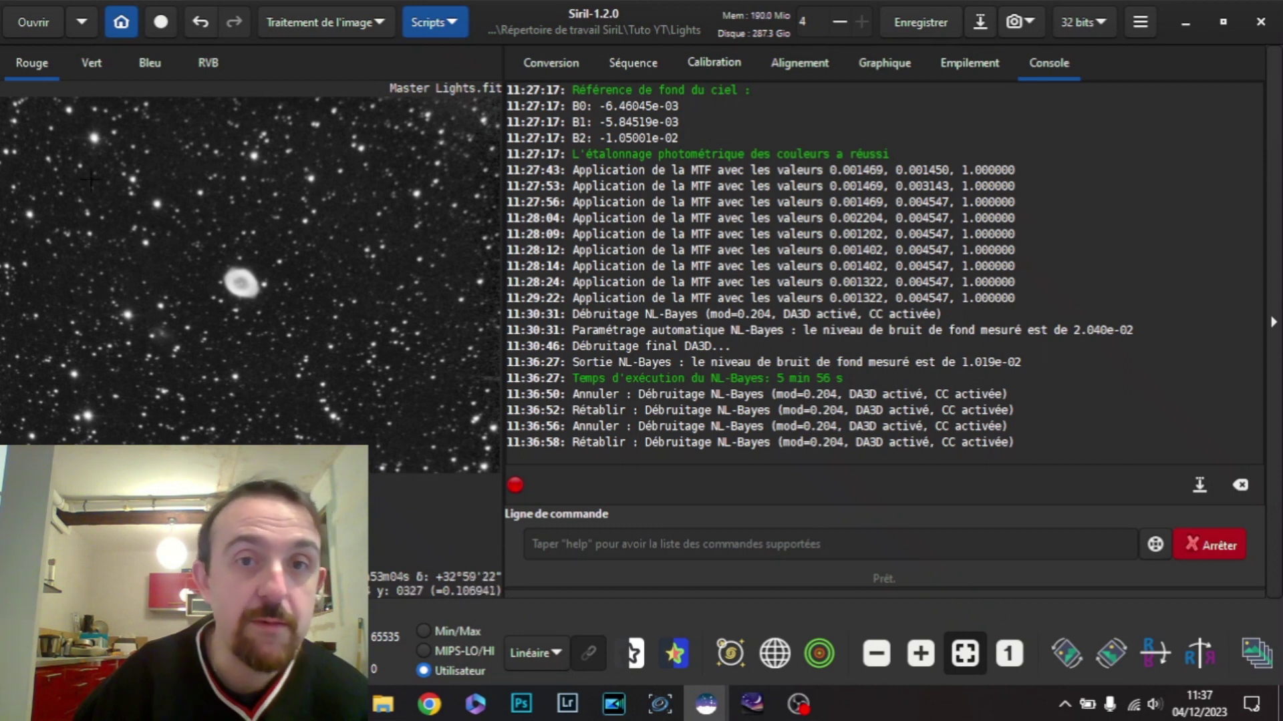
click(92, 65)
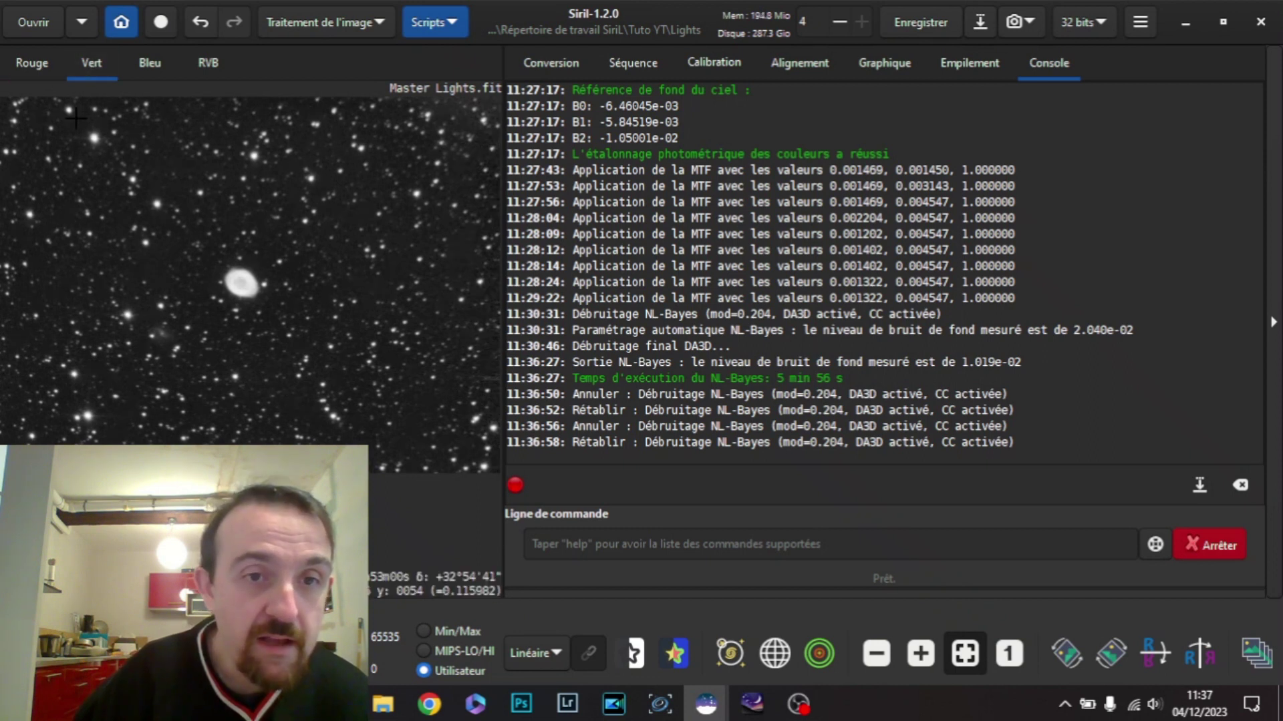
- Examine the image's blue and green channels in turn, then return to the RGB composite view
click(151, 70)
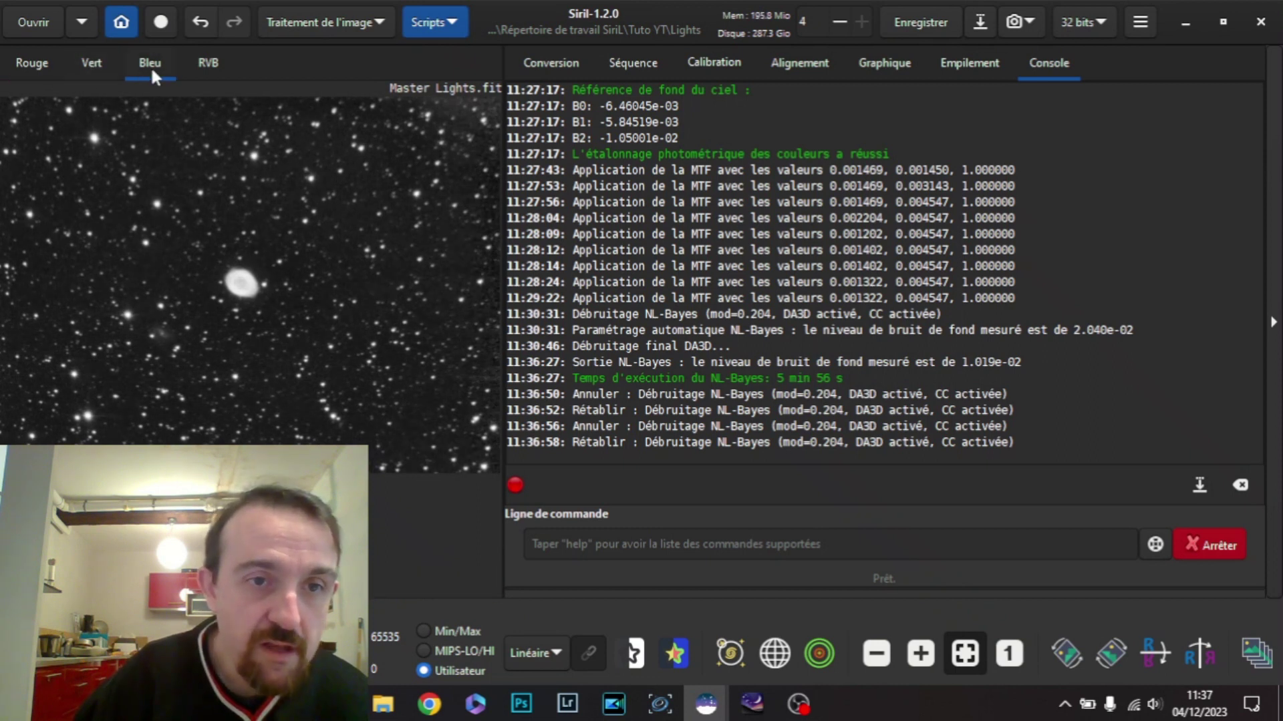
click(91, 67)
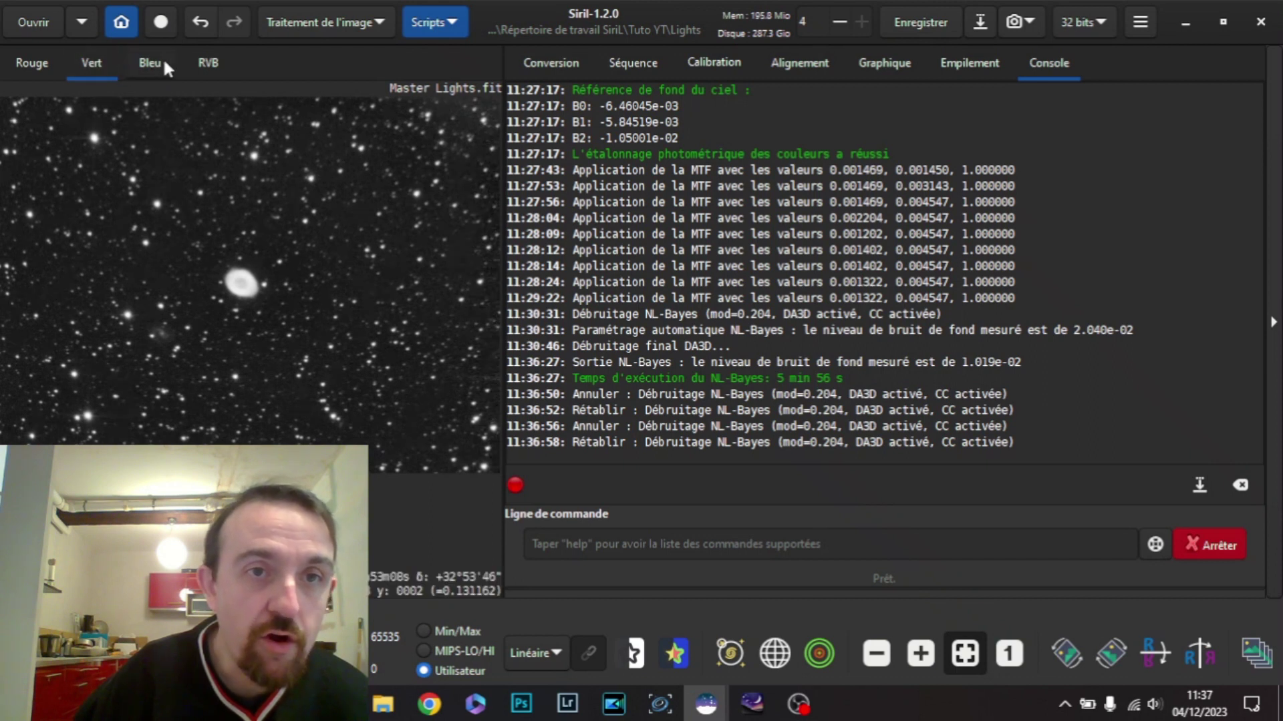
click(205, 64)
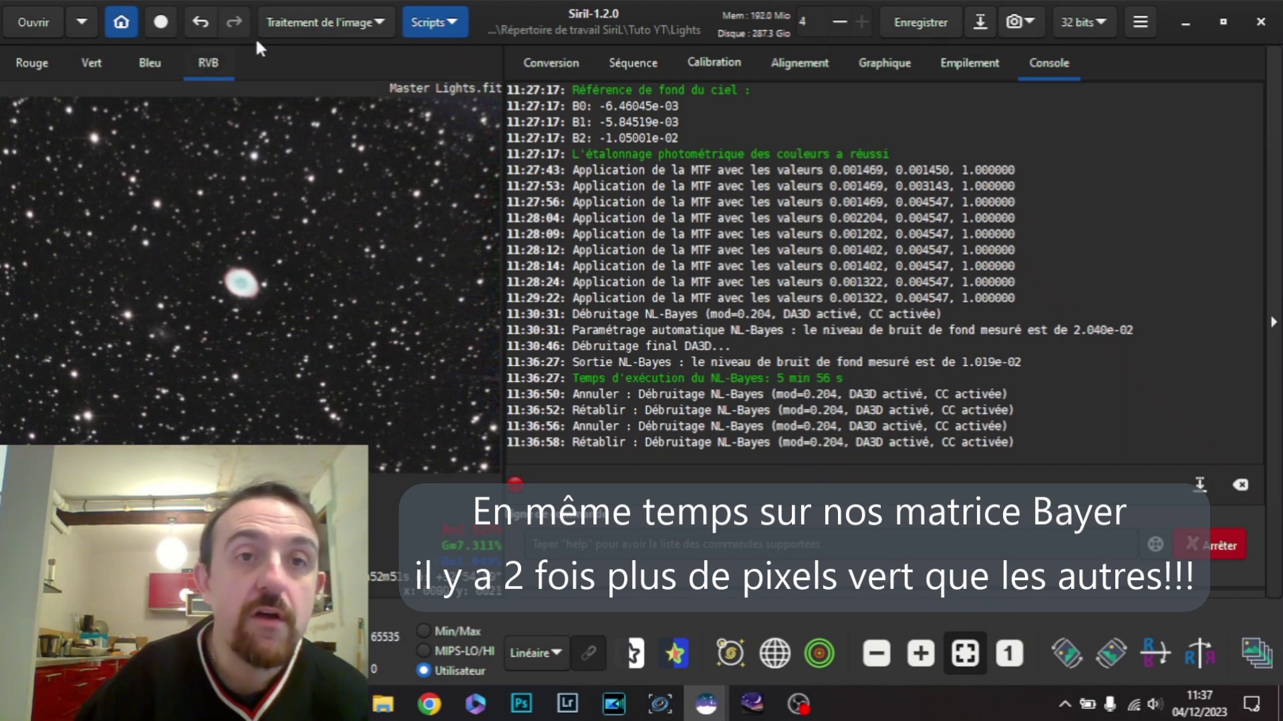
- Remove the image's green noise with SCNR, using average neutral protection and preserved luminosity, and close the dialog
click(319, 23)
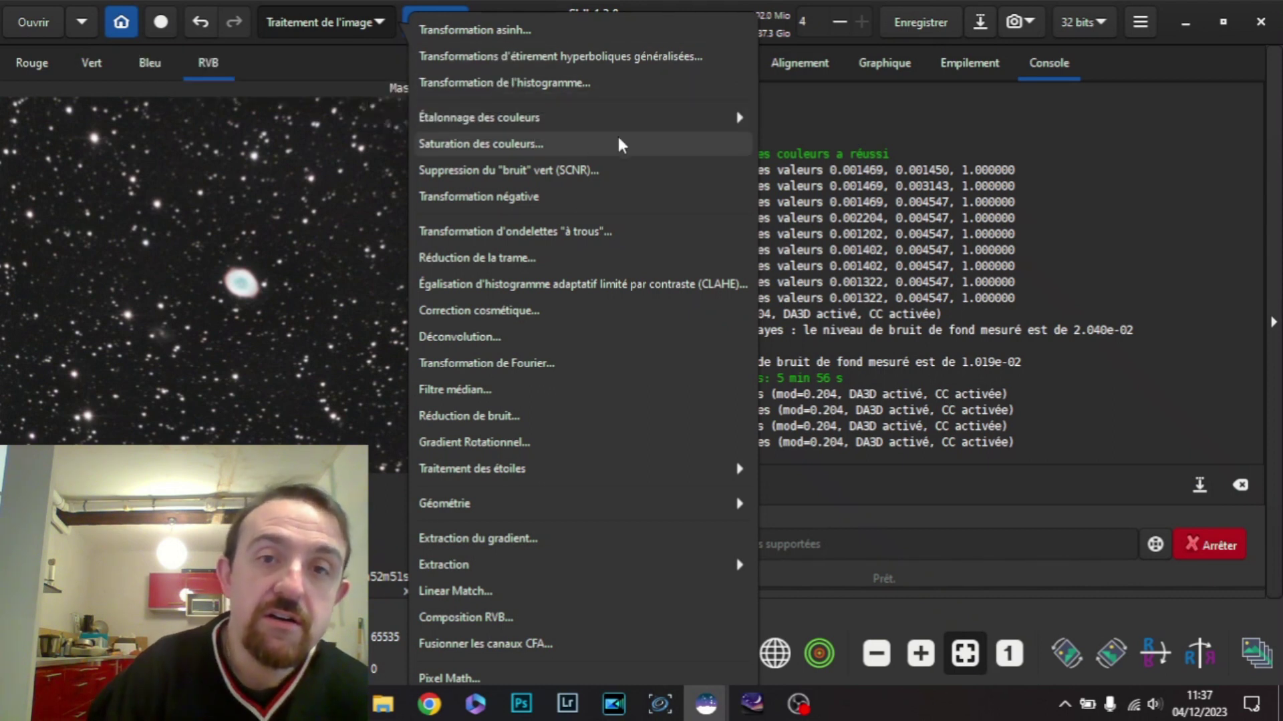
click(523, 171)
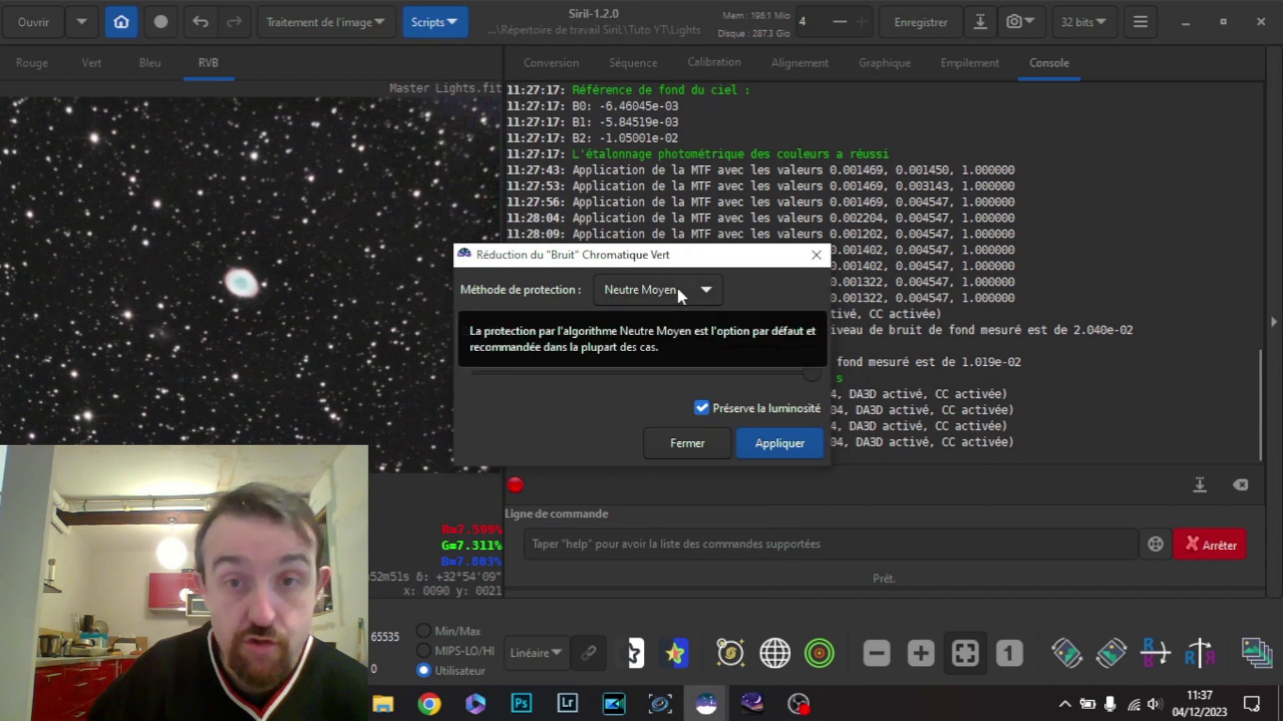
click(676, 287)
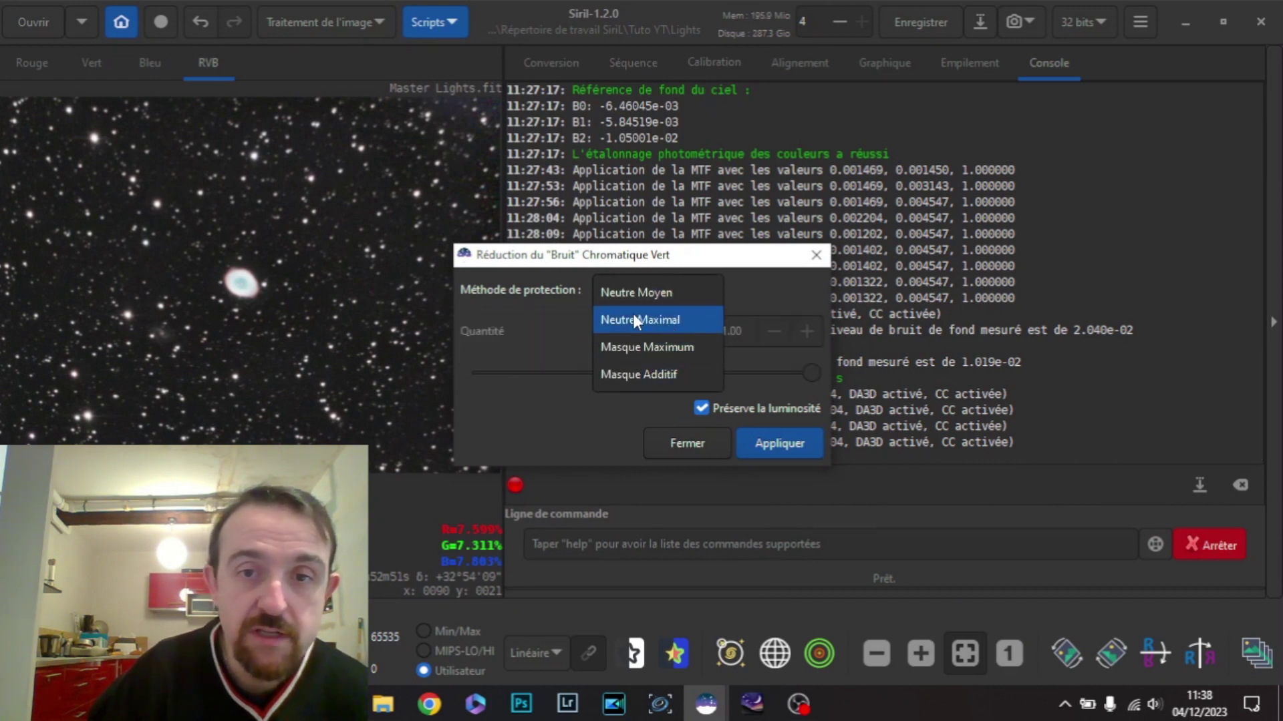
click(674, 292)
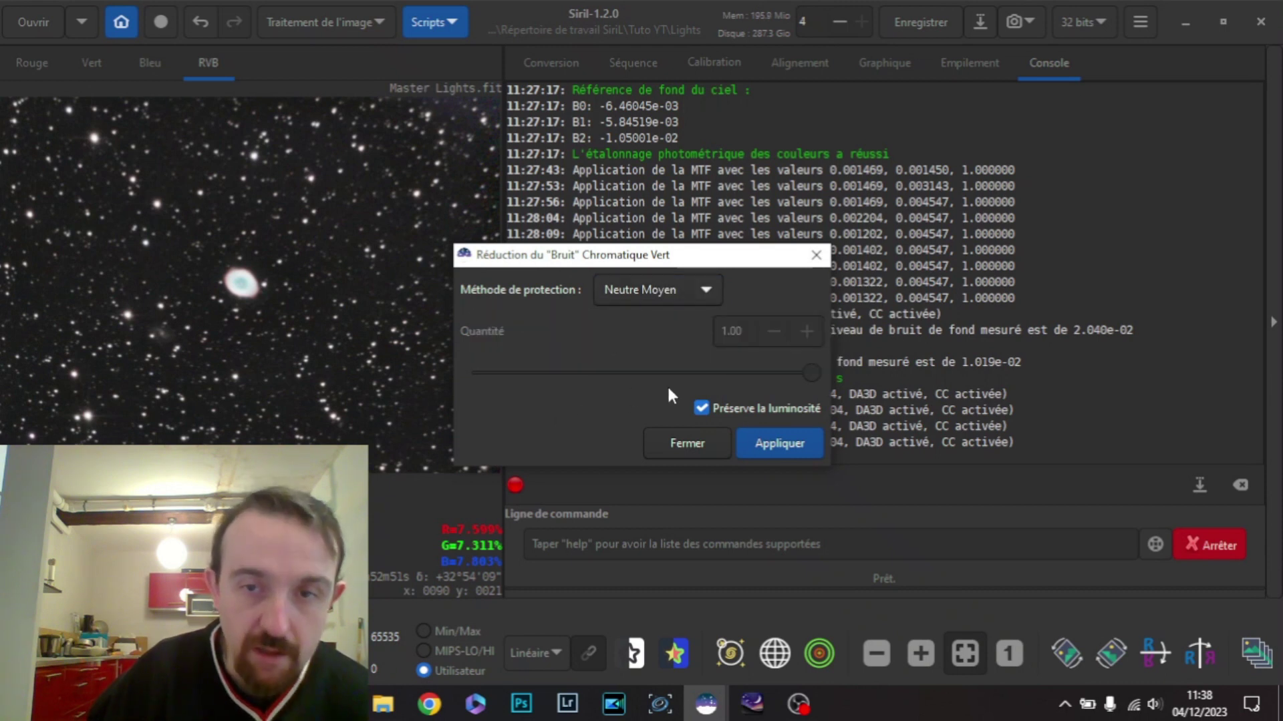
click(779, 444)
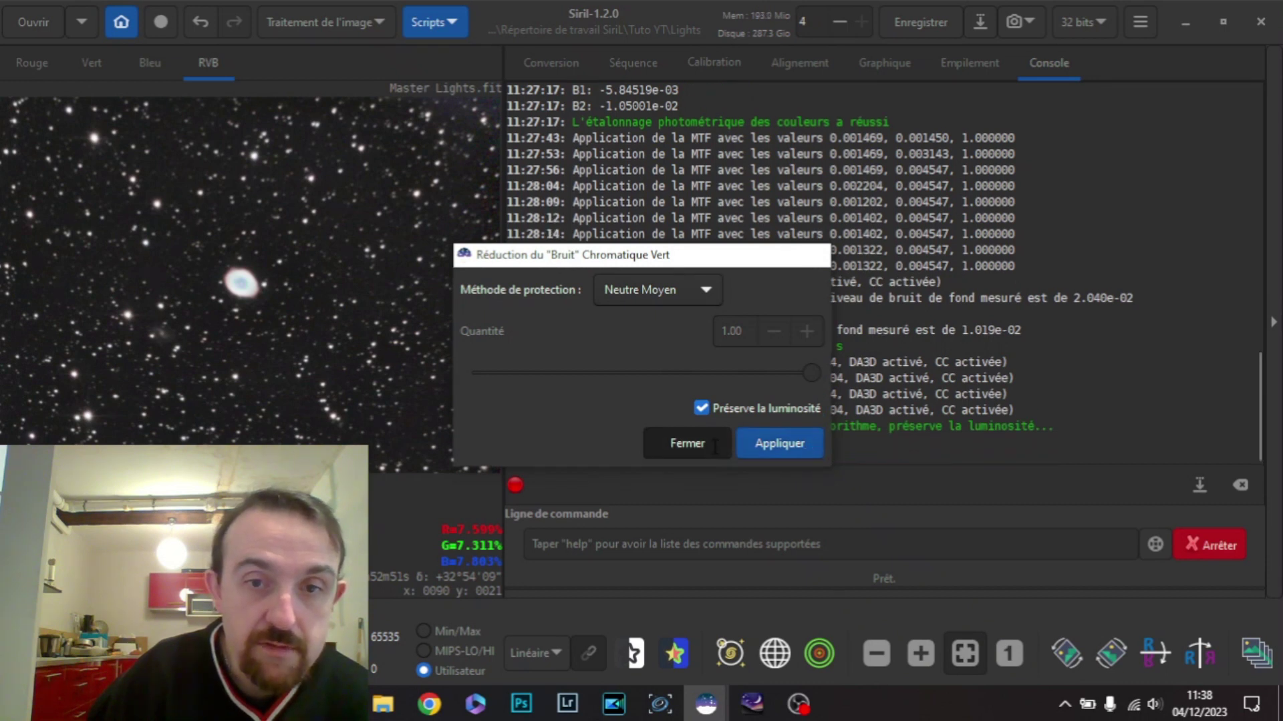
click(687, 443)
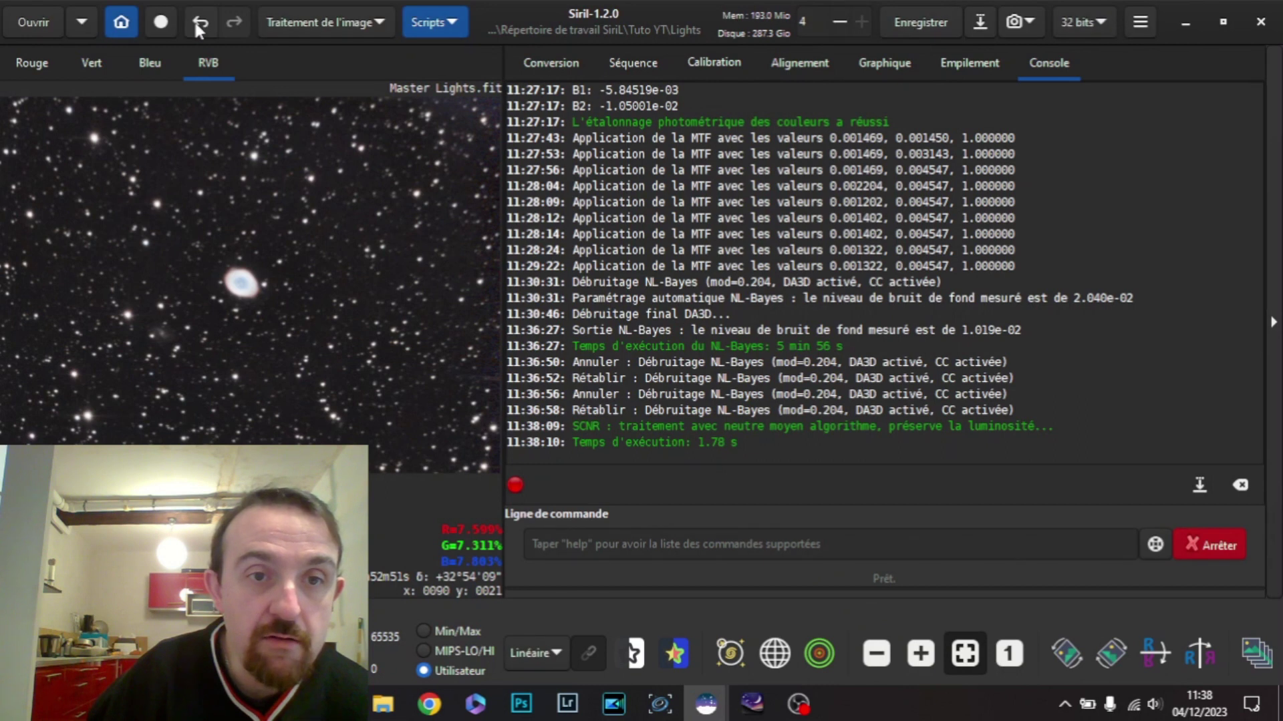
- Undo and redo the green noise removal twice to compare the image with and without it
click(198, 22)
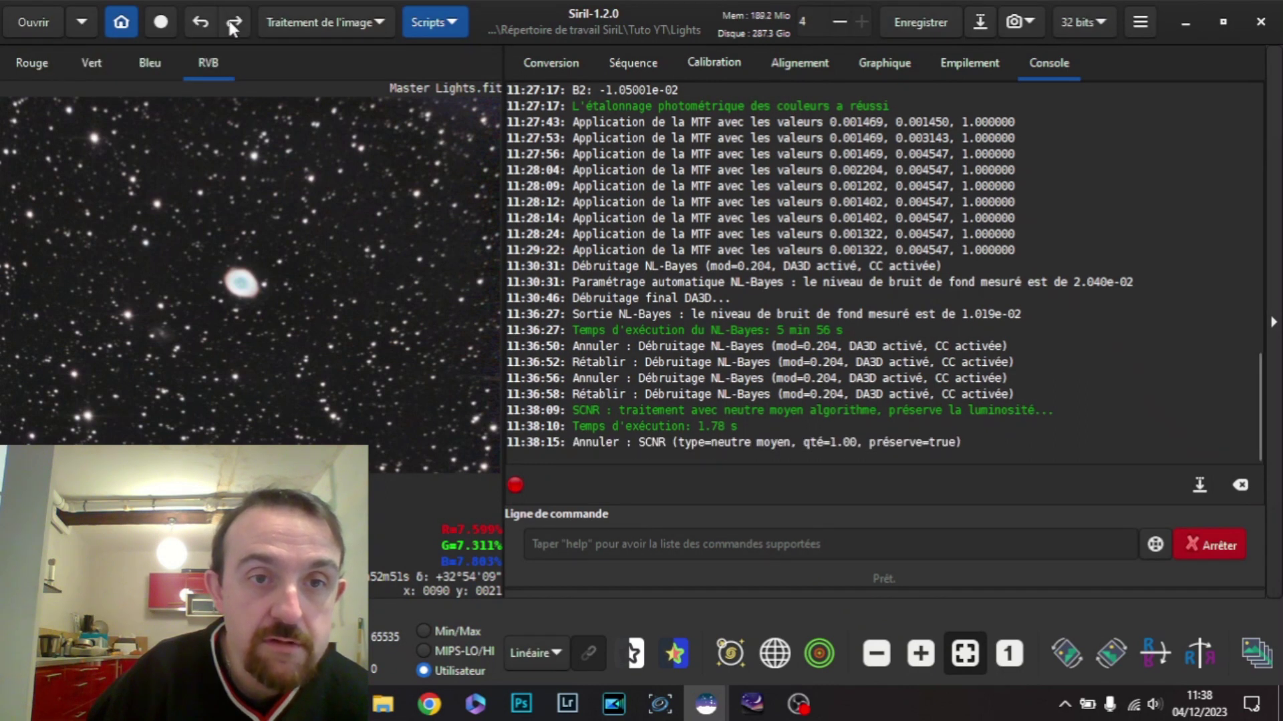
click(228, 20)
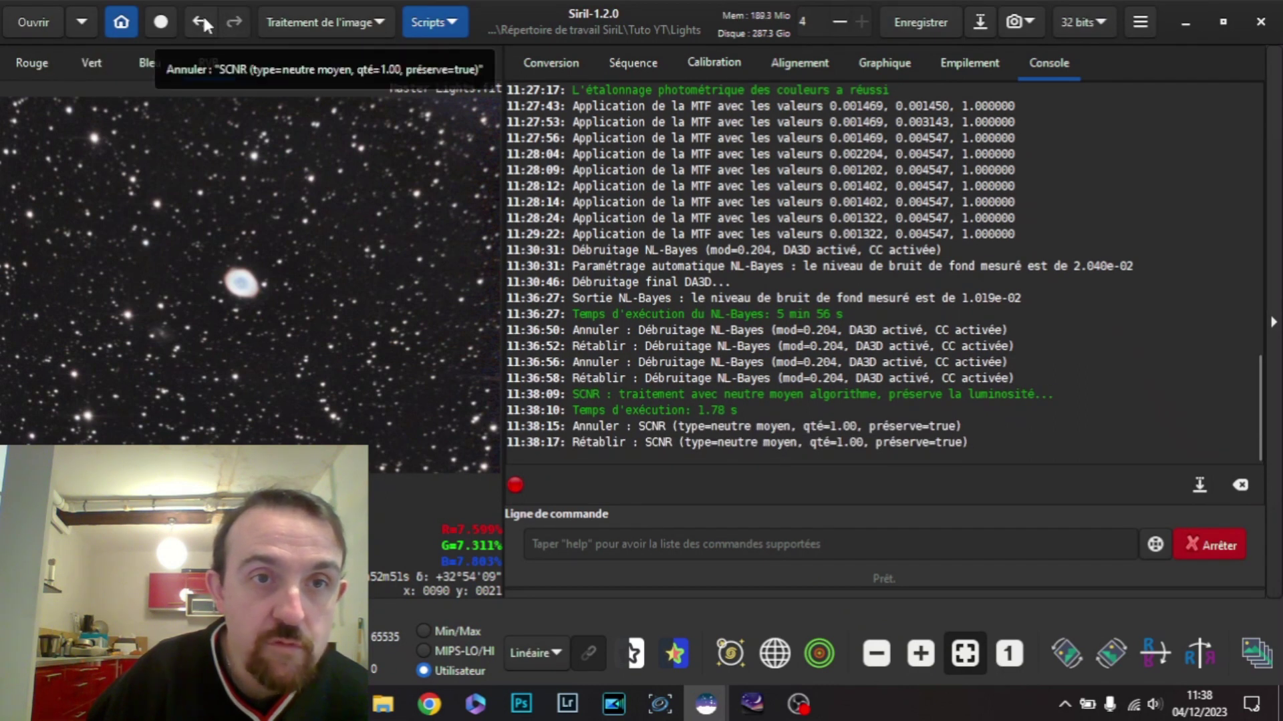
click(203, 17)
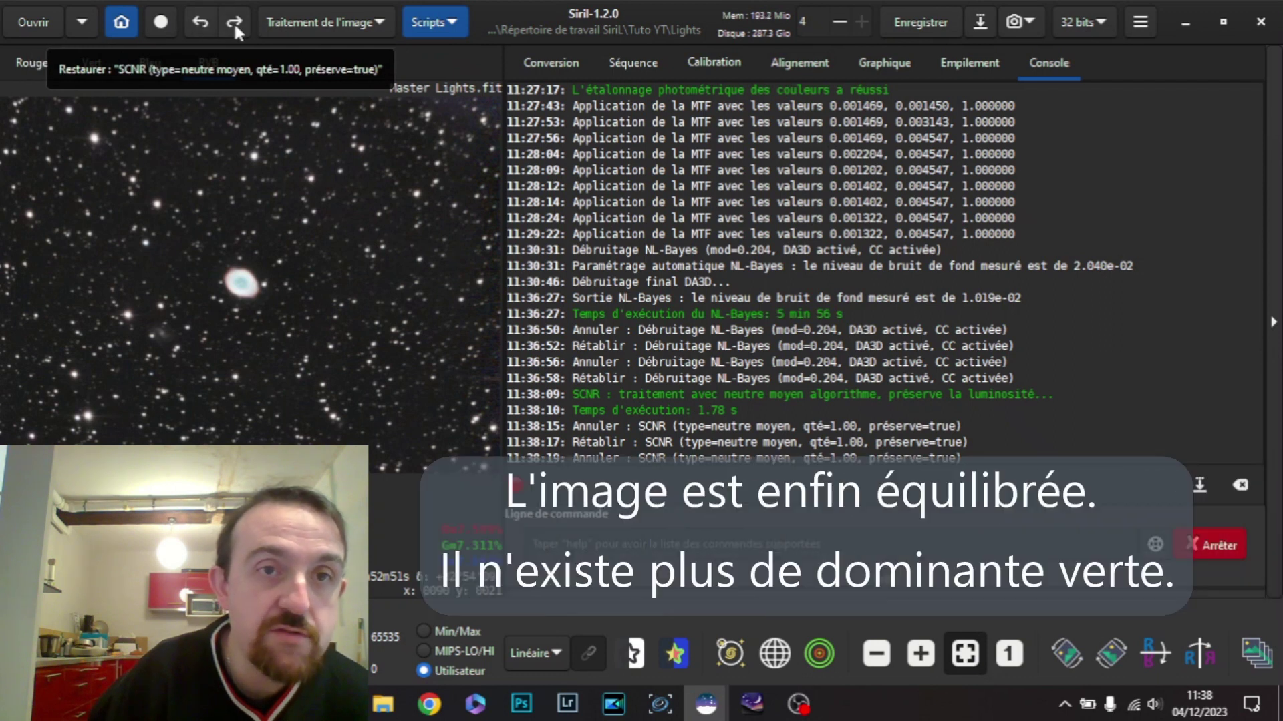
click(234, 21)
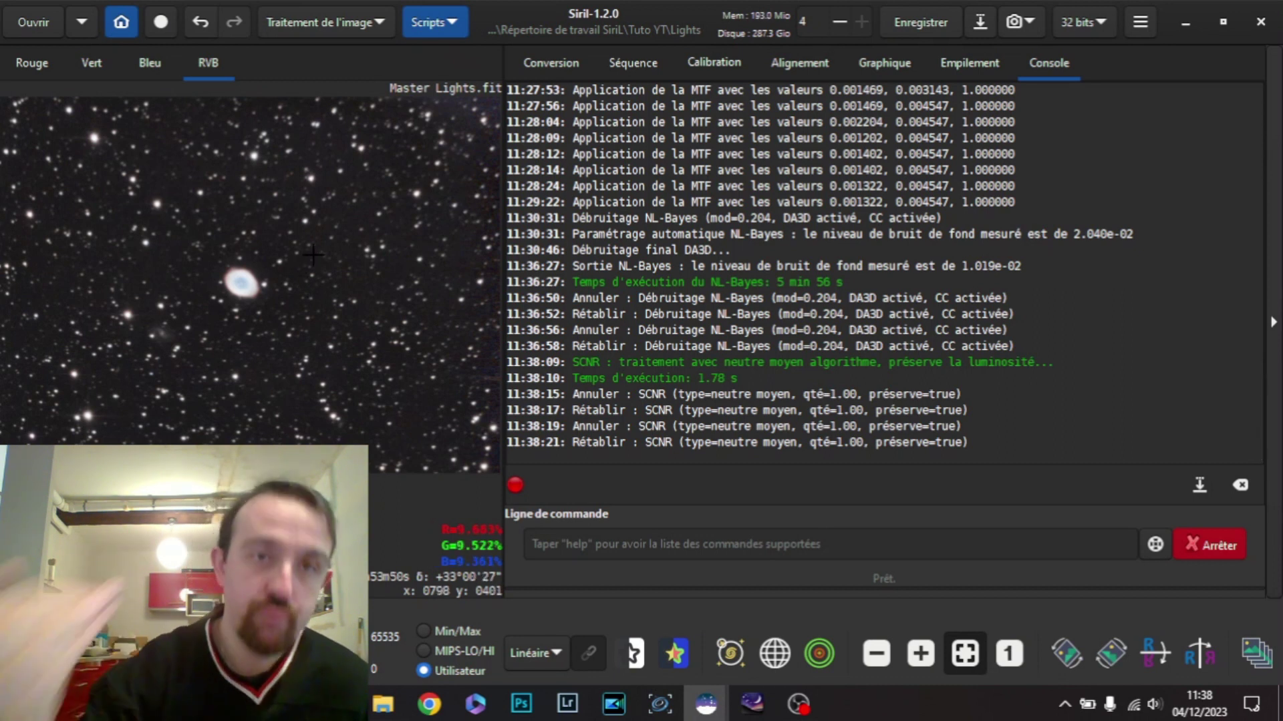
click(347, 23)
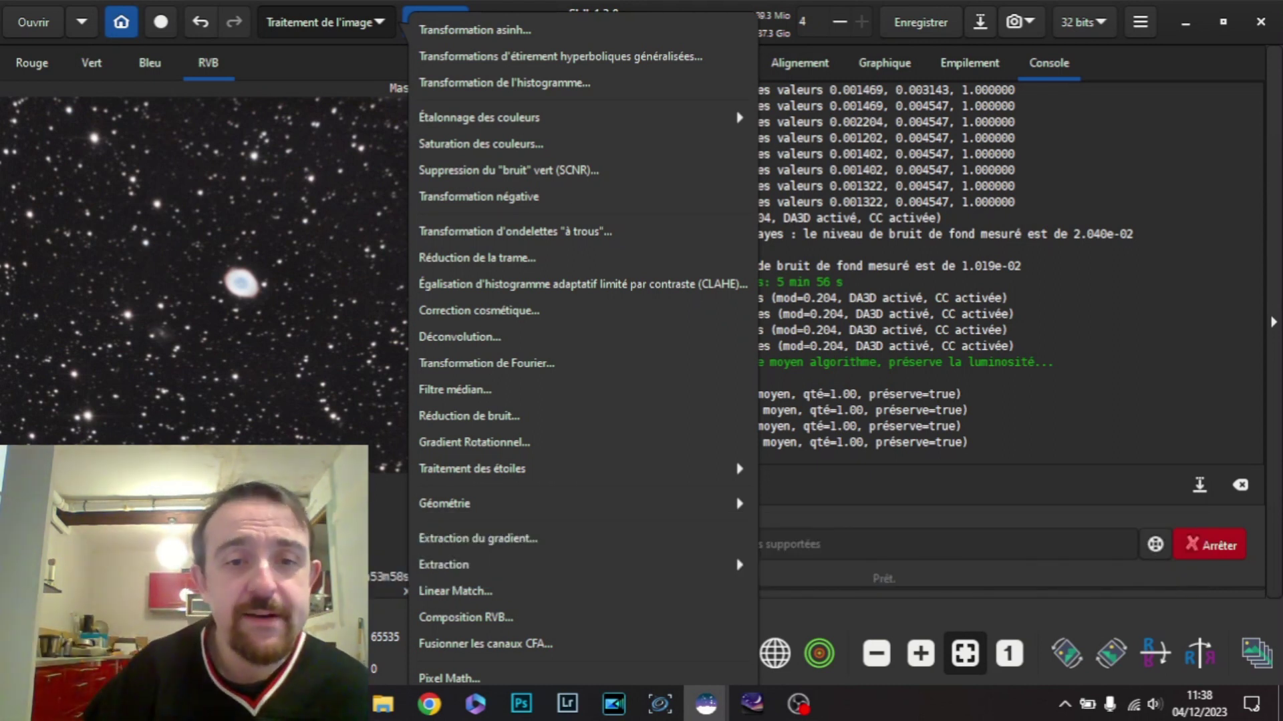
click(326, 22)
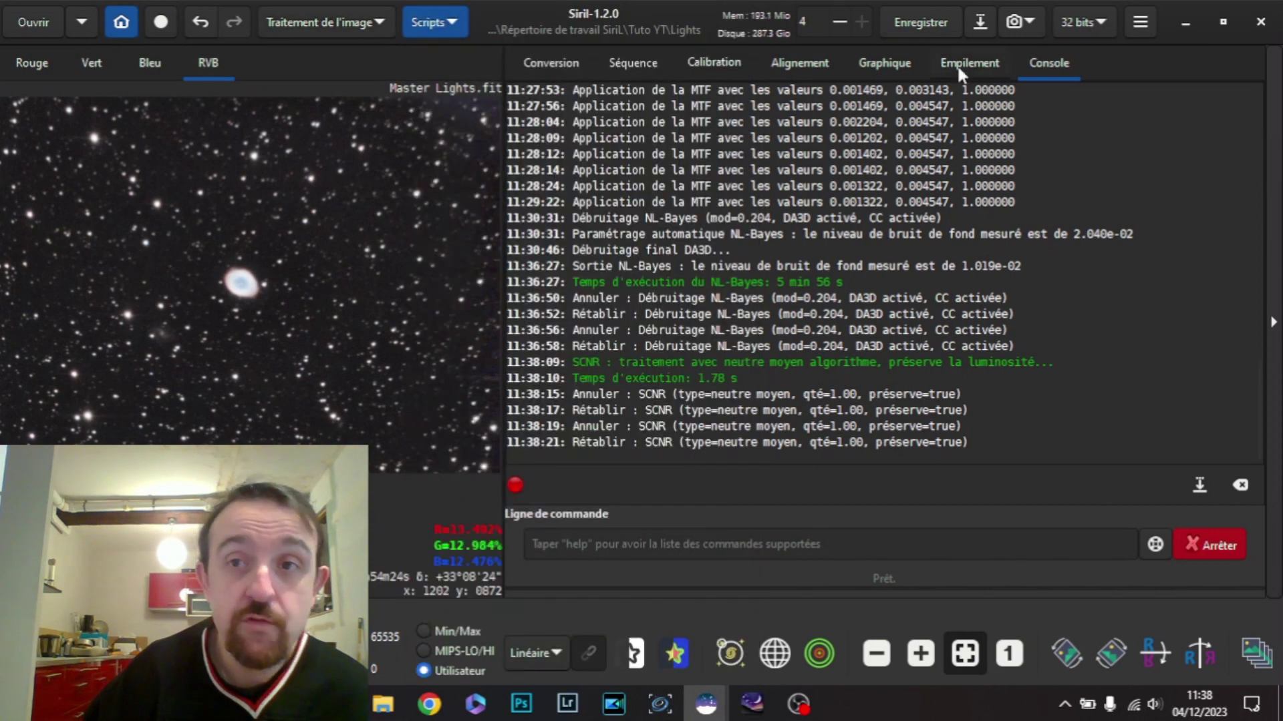
click(1140, 22)
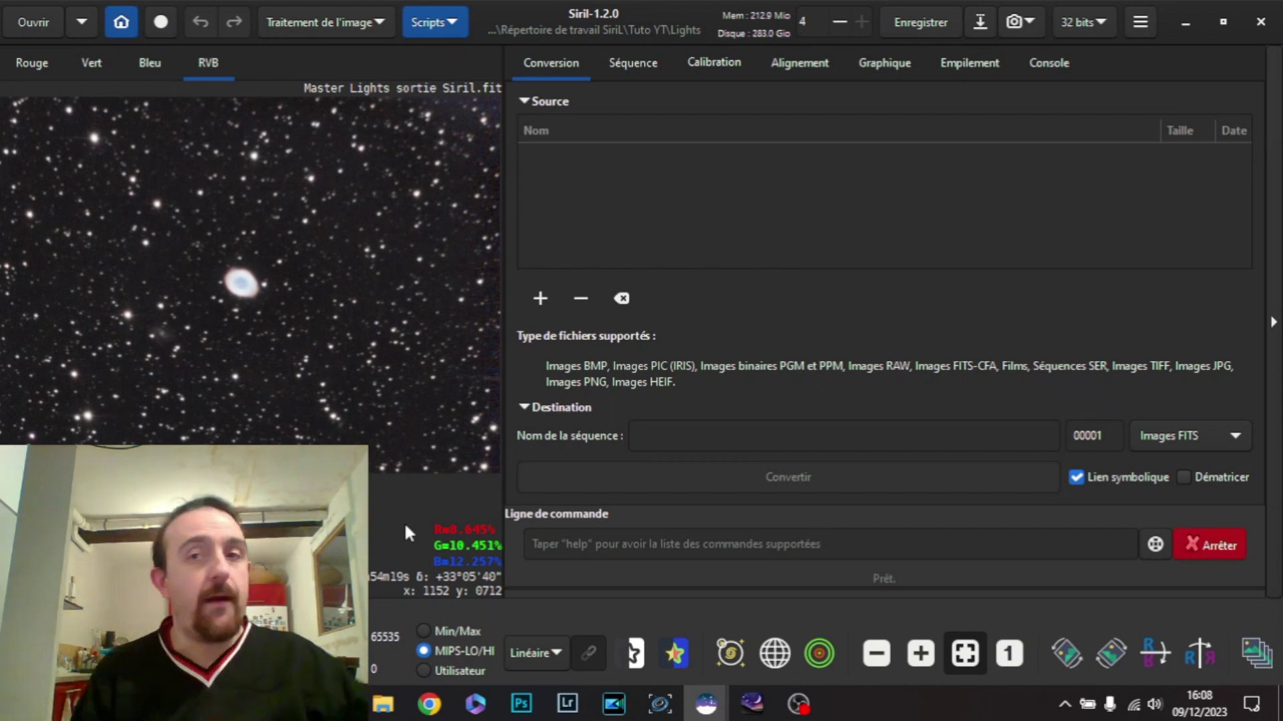
- Try to export the image as Master Lights sortie Siril.tif in the Calibrées folder, replacing the existing file, and dismiss the TIFF options
click(980, 25)
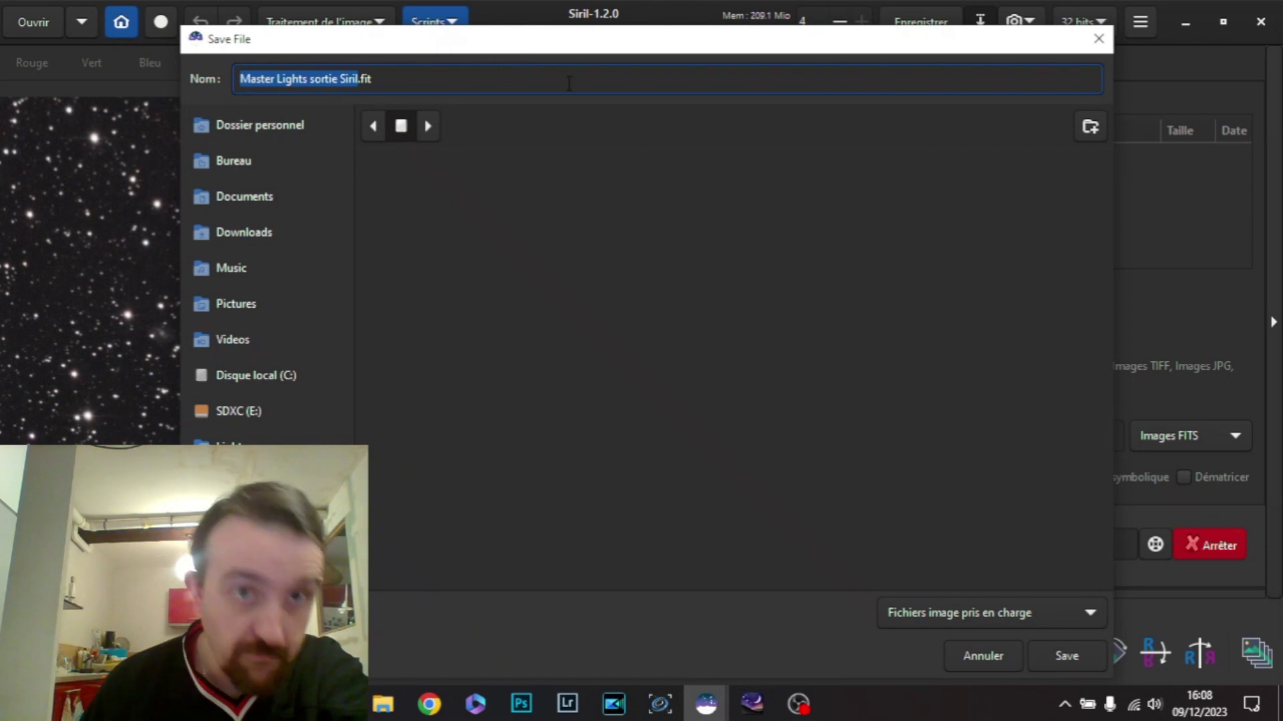
click(778, 126)
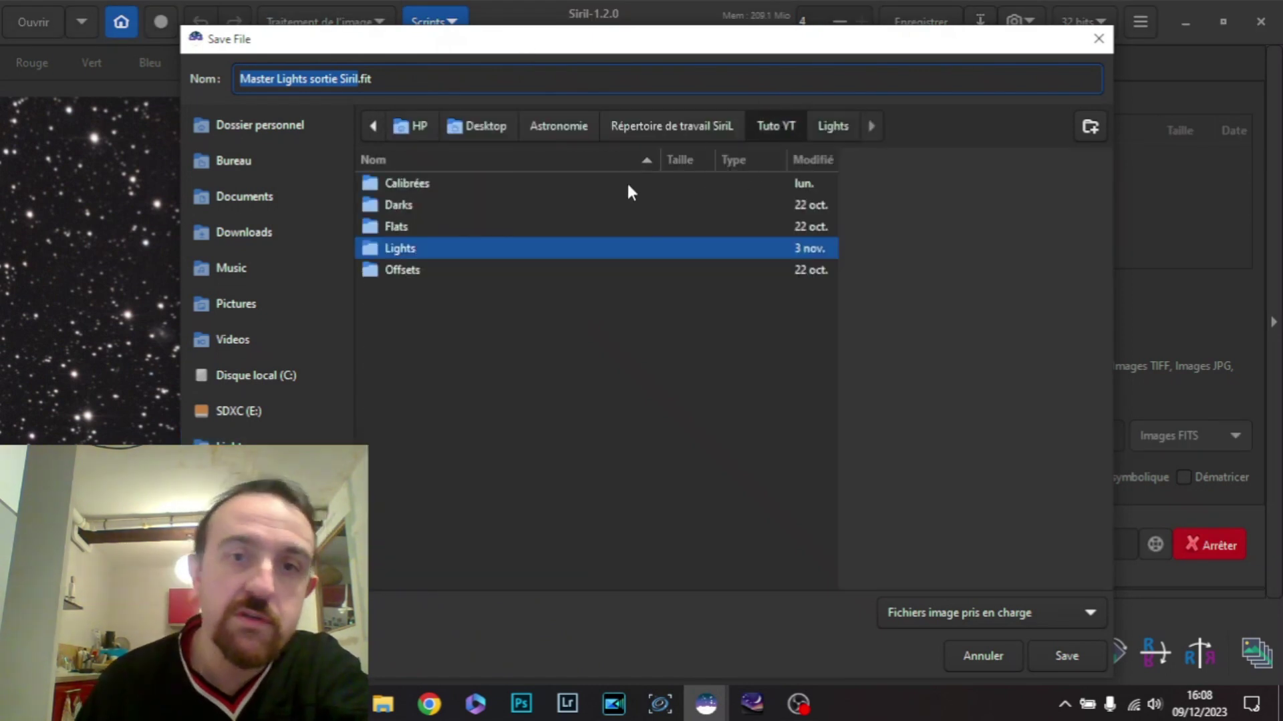
double_click(471, 185)
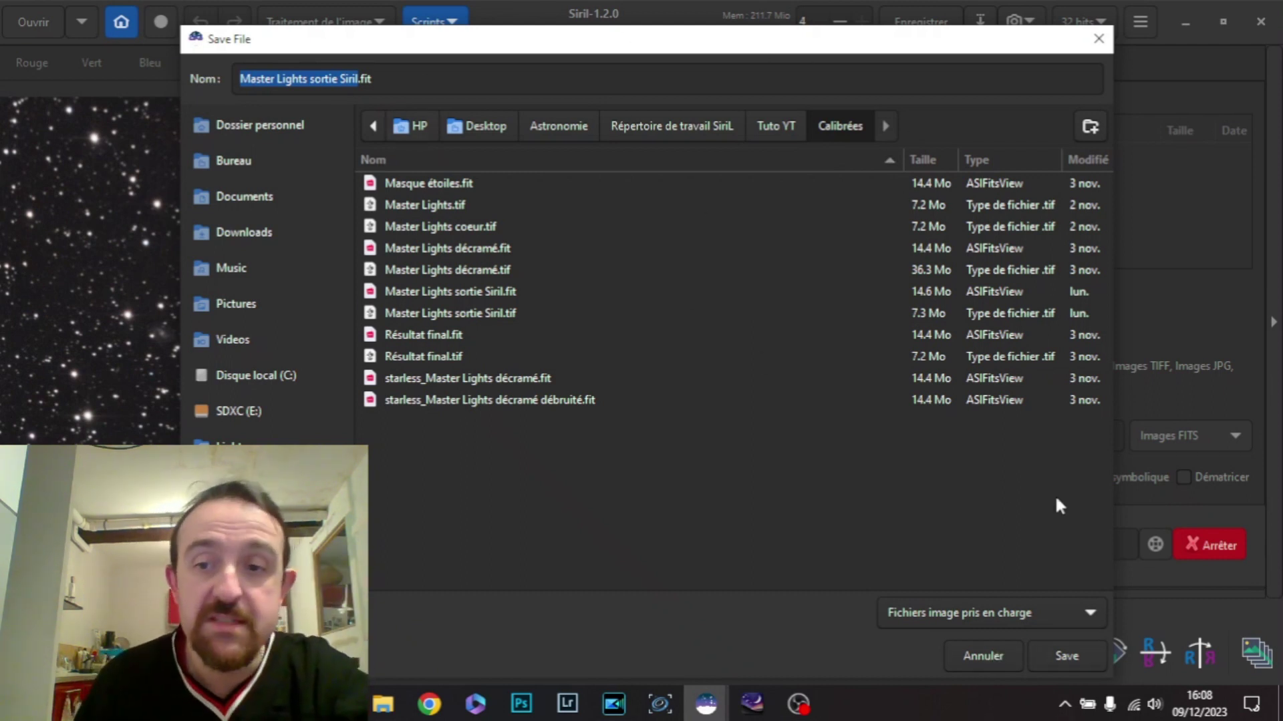
click(1076, 610)
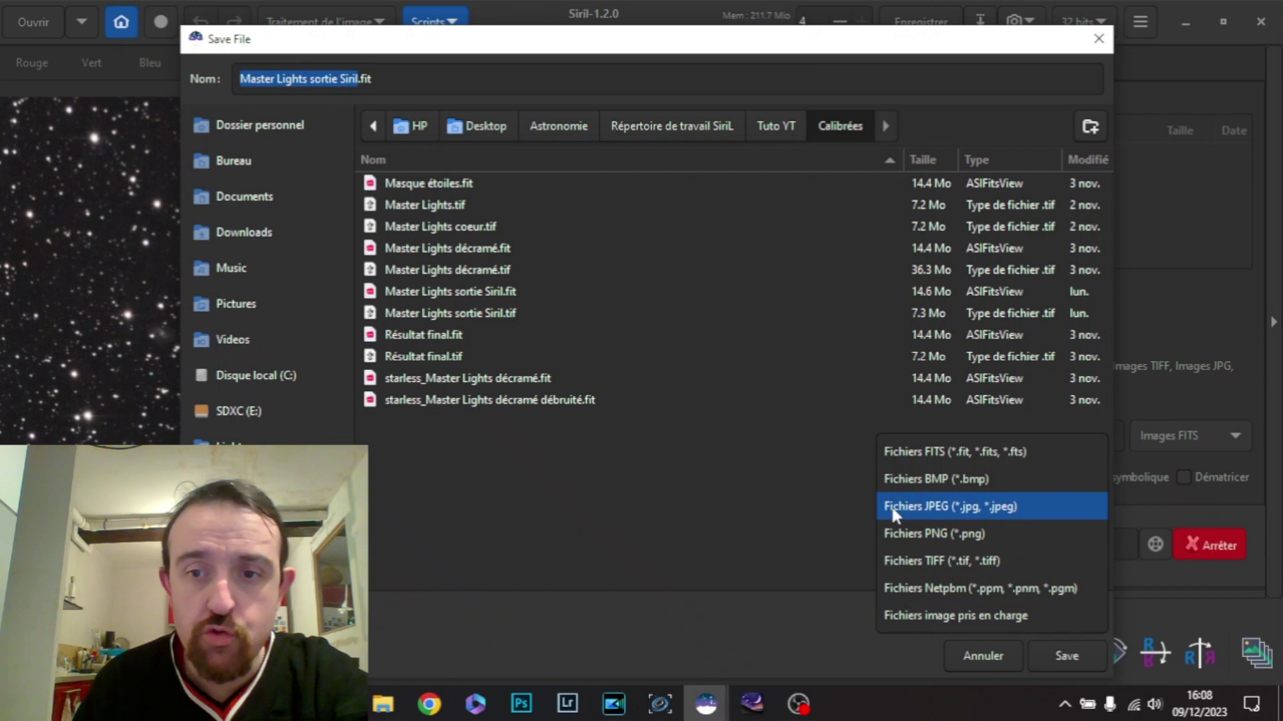
click(996, 565)
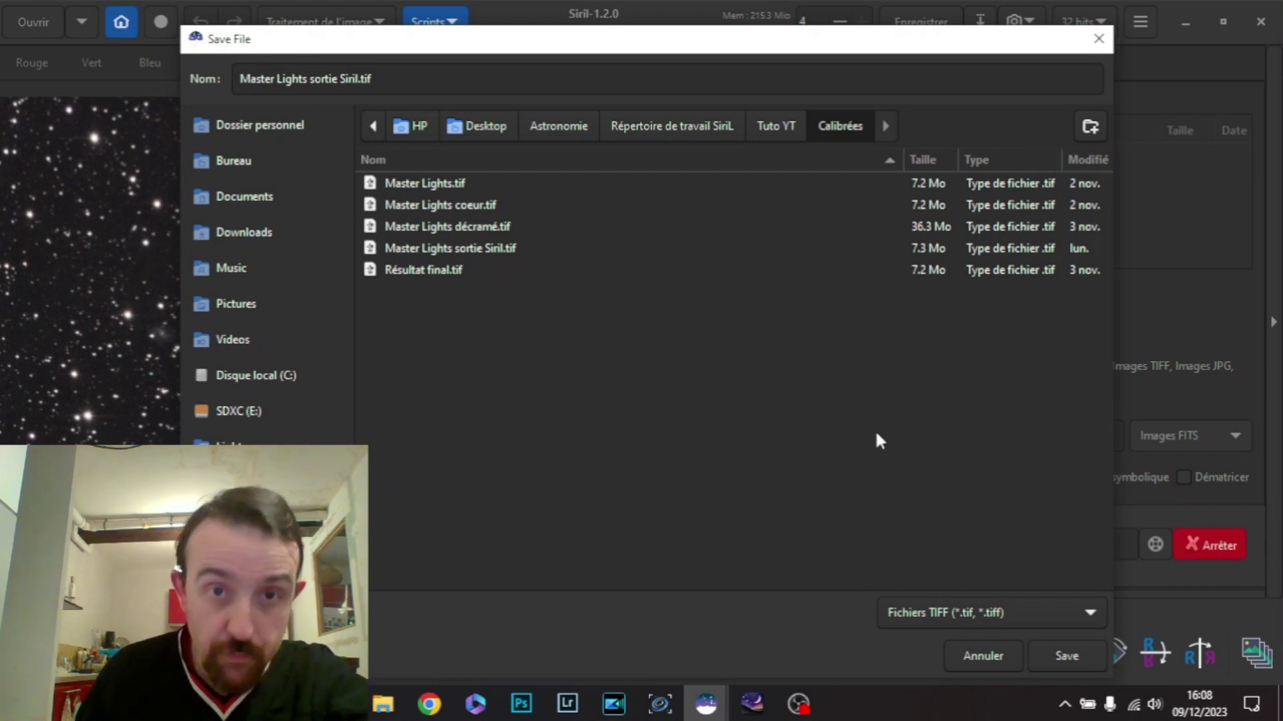
click(1066, 656)
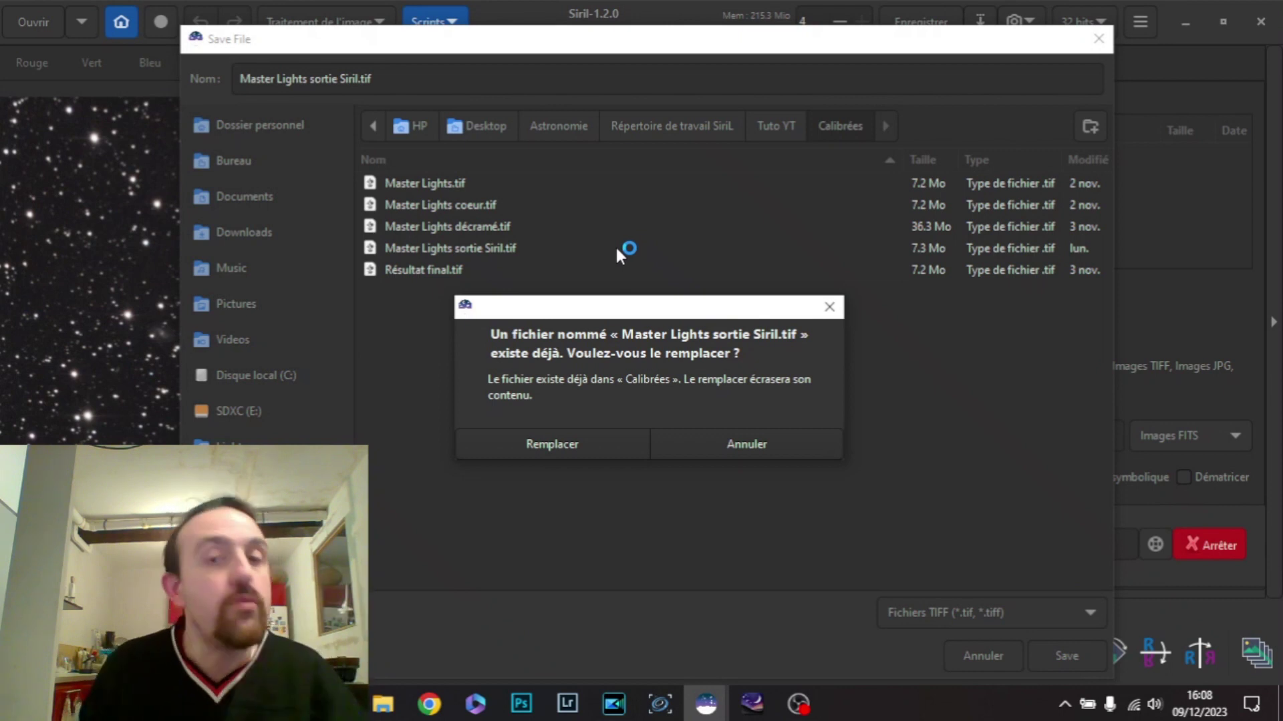
click(601, 451)
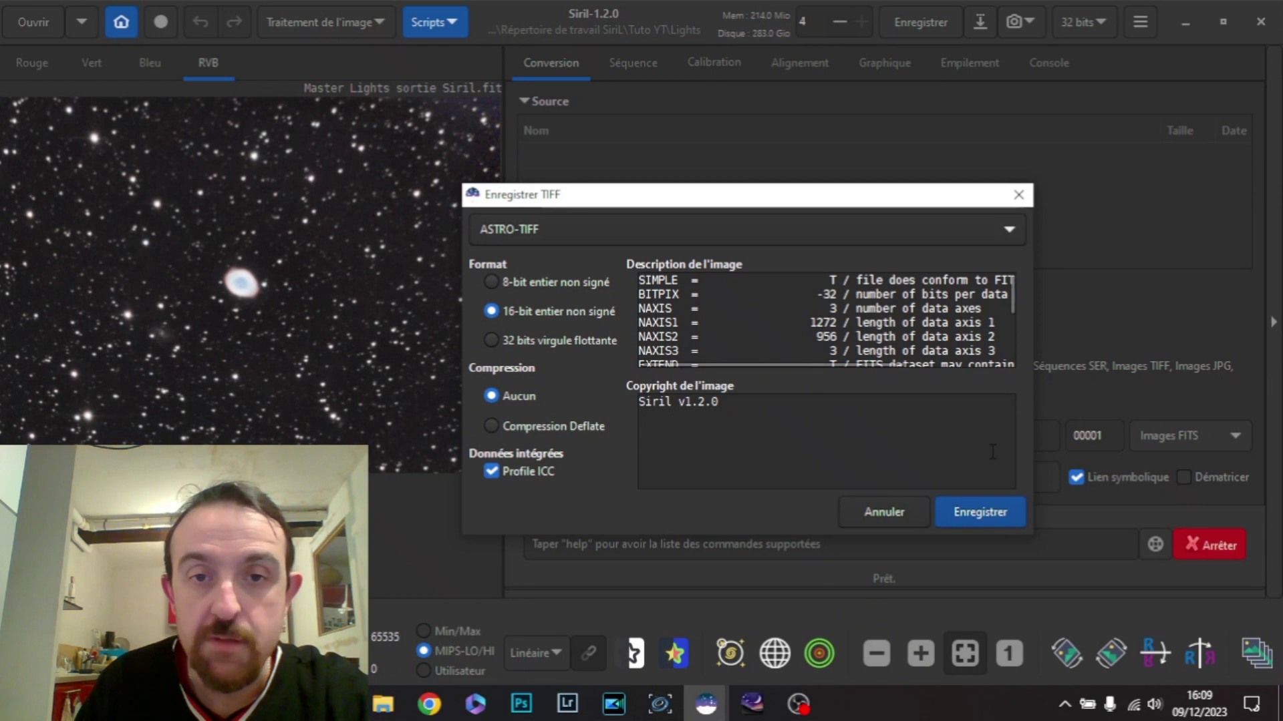
click(922, 511)
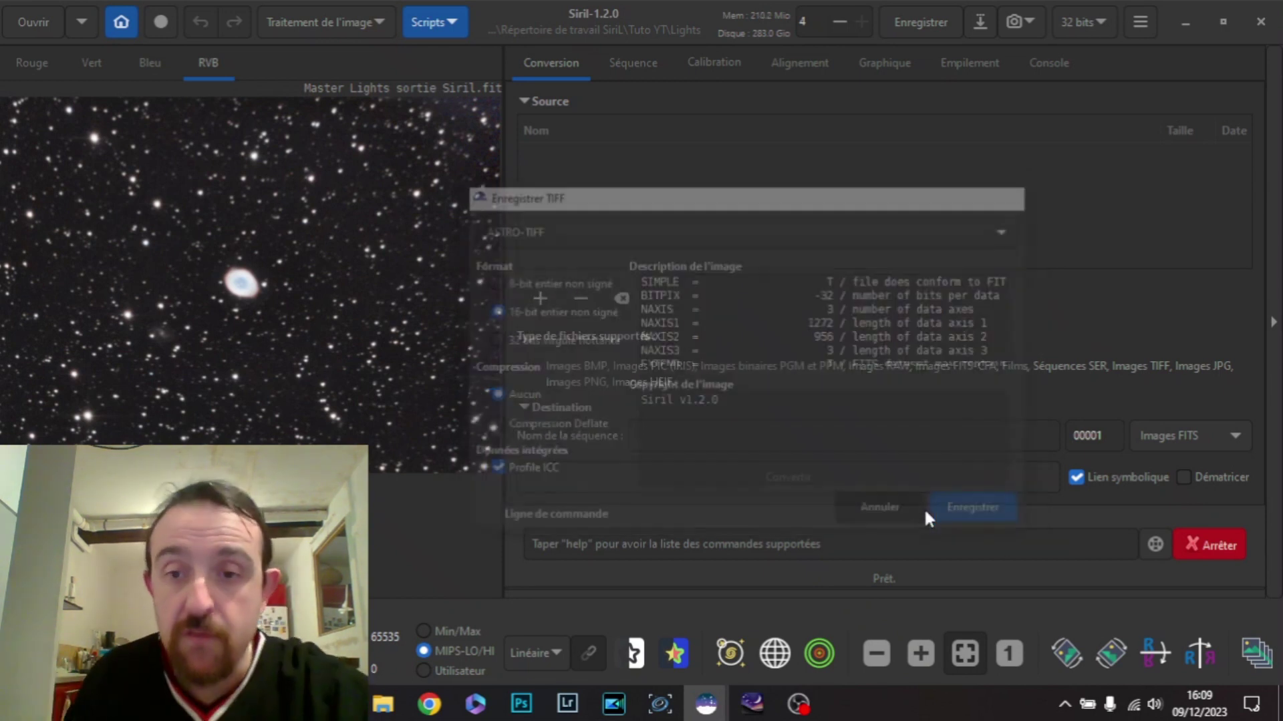